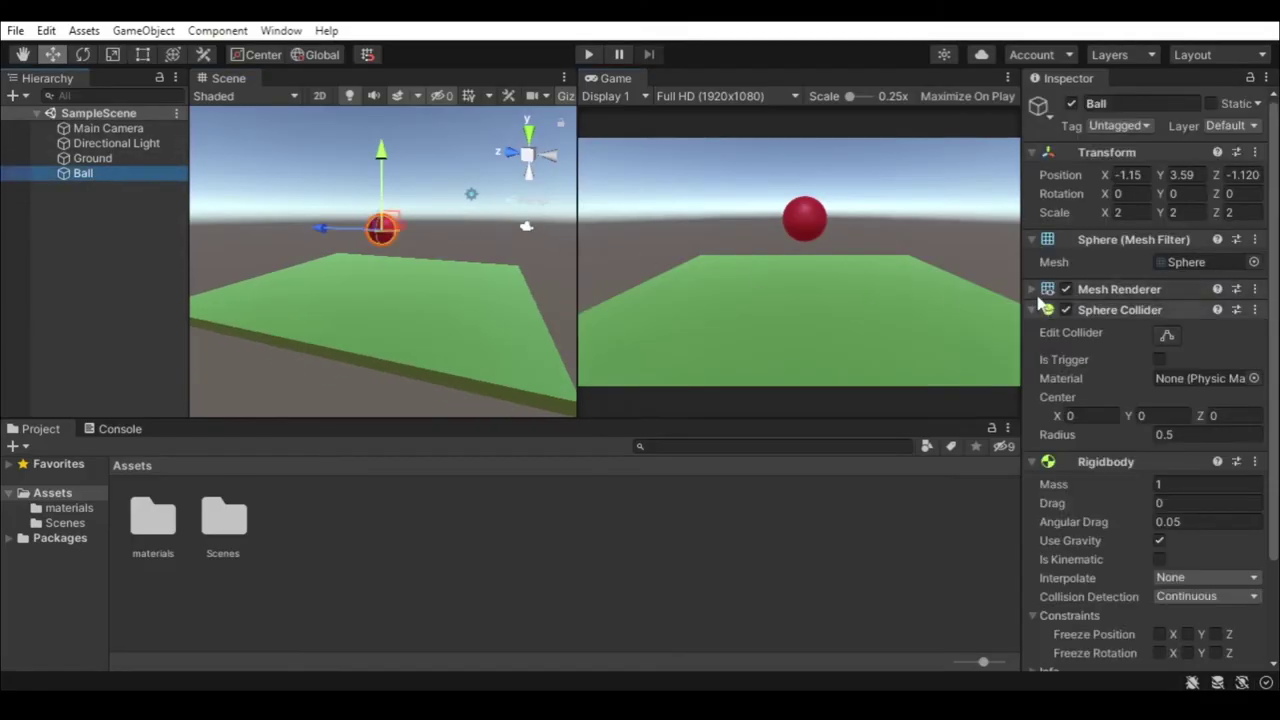
# - Collapse the Ball's Mesh Filter details and widen the Inspector panel
pyautogui.click(1034, 244)
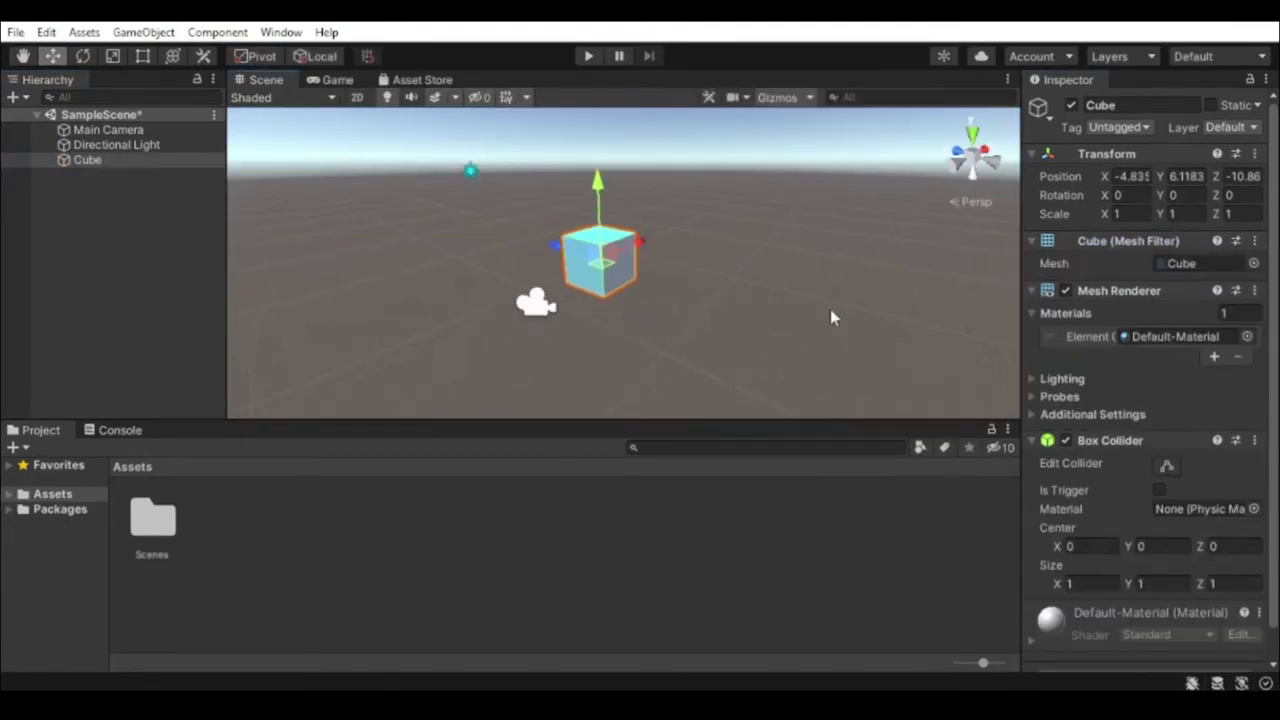
pyautogui.scroll(-1, 1095, 290)
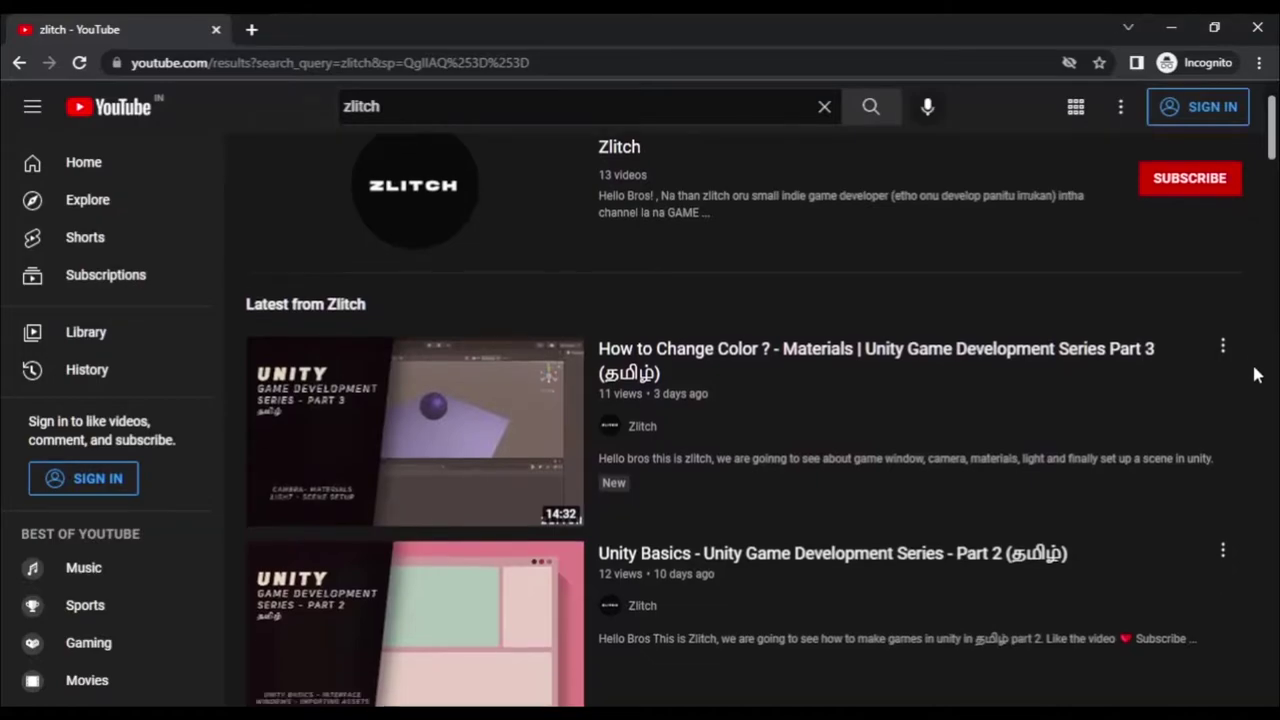
pyautogui.scroll(-3, 1254, 372)
pyautogui.scroll(-1, 1256, 374)
pyautogui.scroll(-2, 1256, 374)
pyautogui.scroll(-3, 1256, 374)
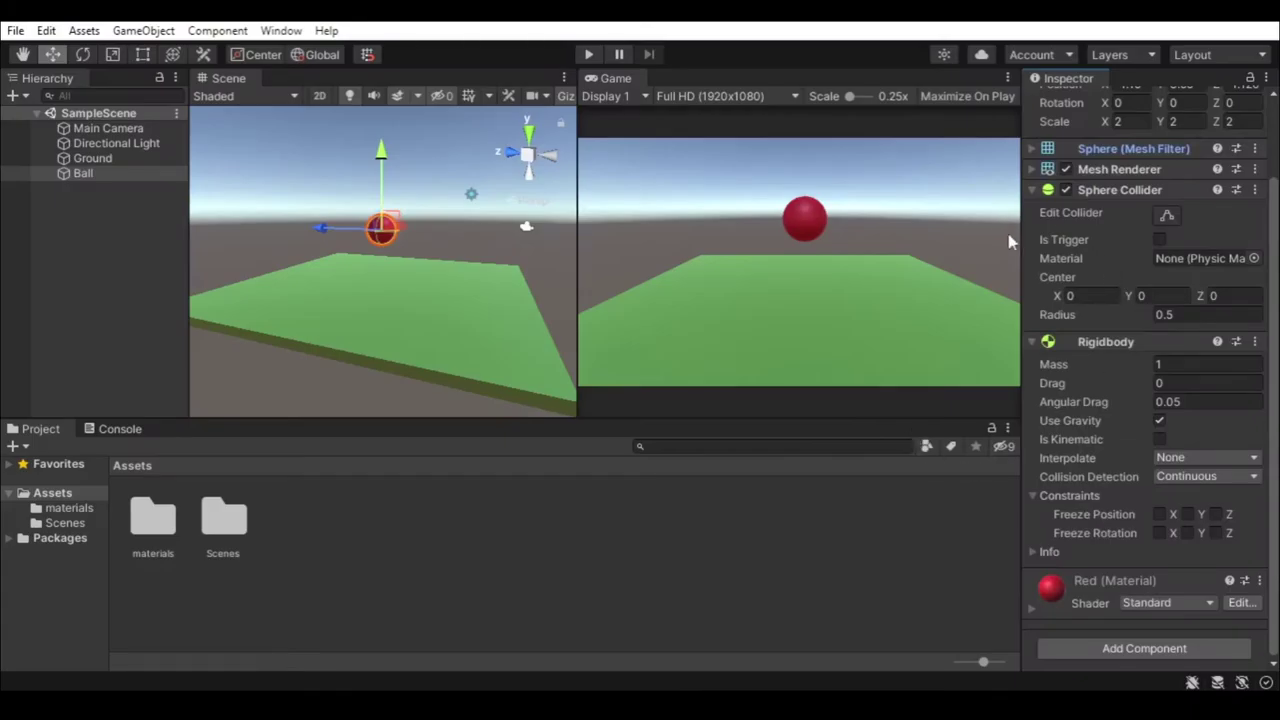
pyautogui.moveTo(1017, 243); pyautogui.dragTo(943, 286)
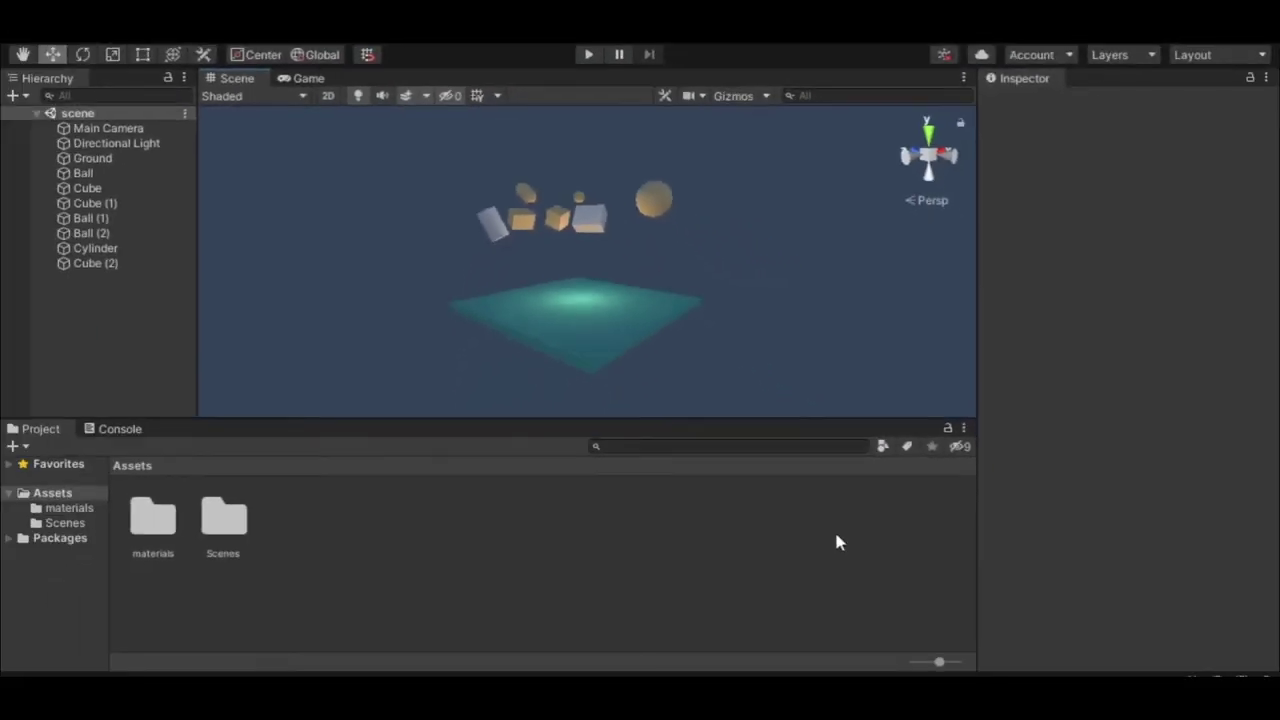
pyautogui.click(88, 176)
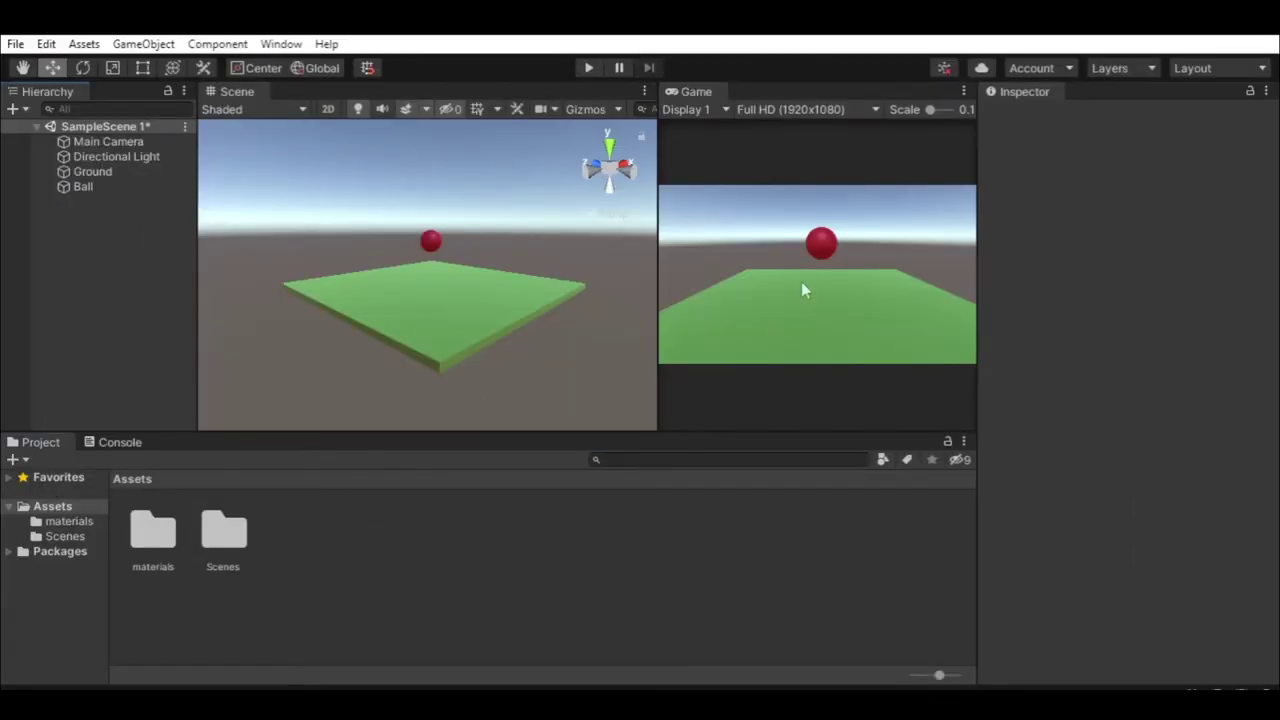
# - Select the Ball, collapse its Mesh Filter and Mesh Renderer, and open Add Component
pyautogui.click(431, 243)
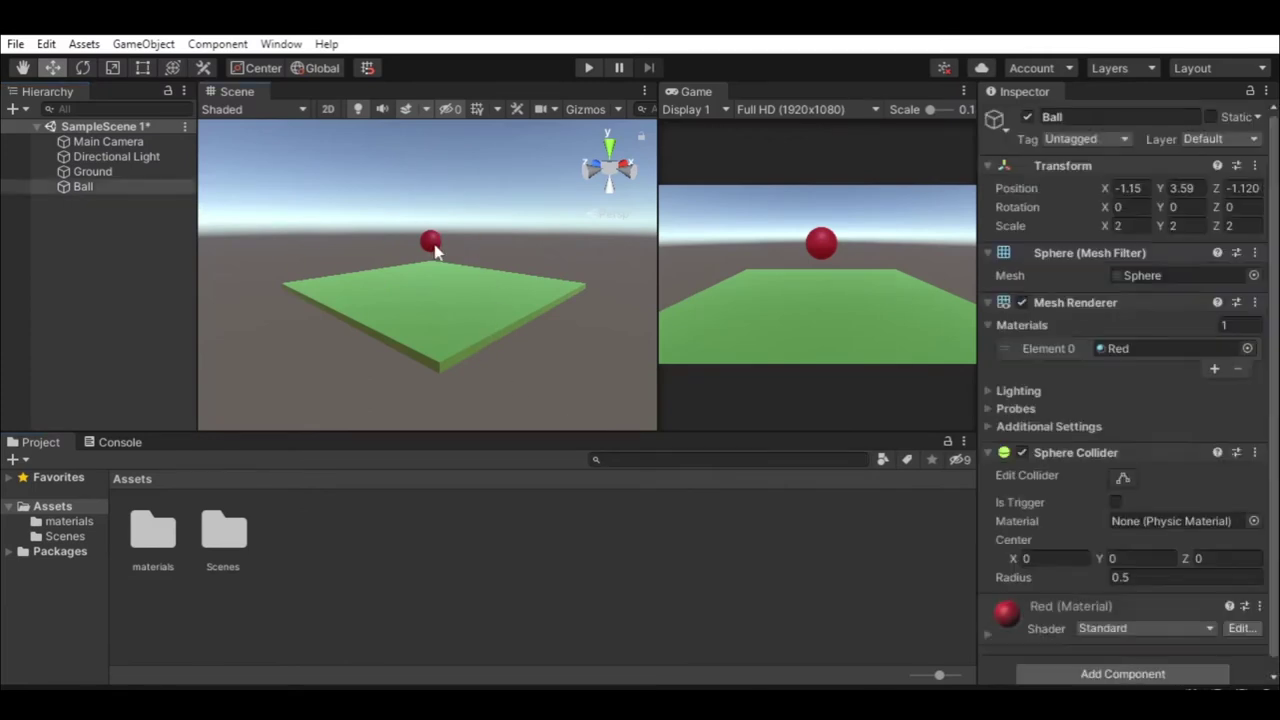
pyautogui.scroll(-1, 1170, 420)
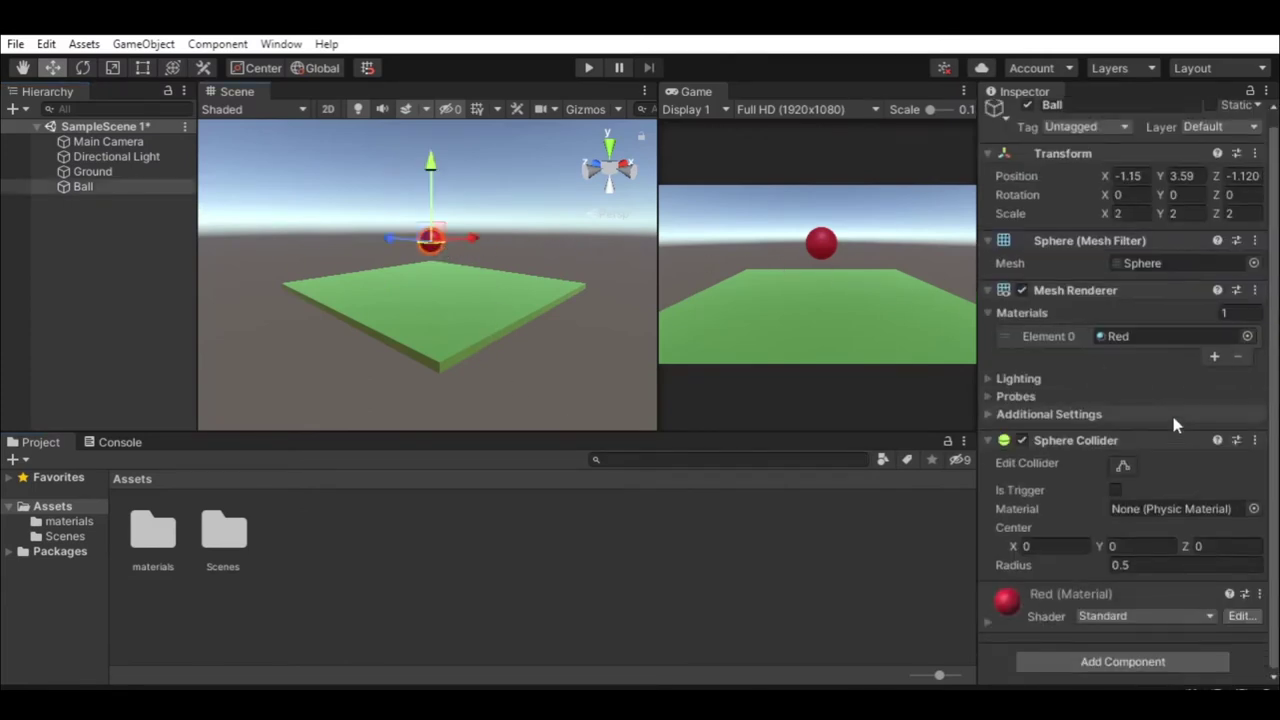
pyautogui.click(988, 241)
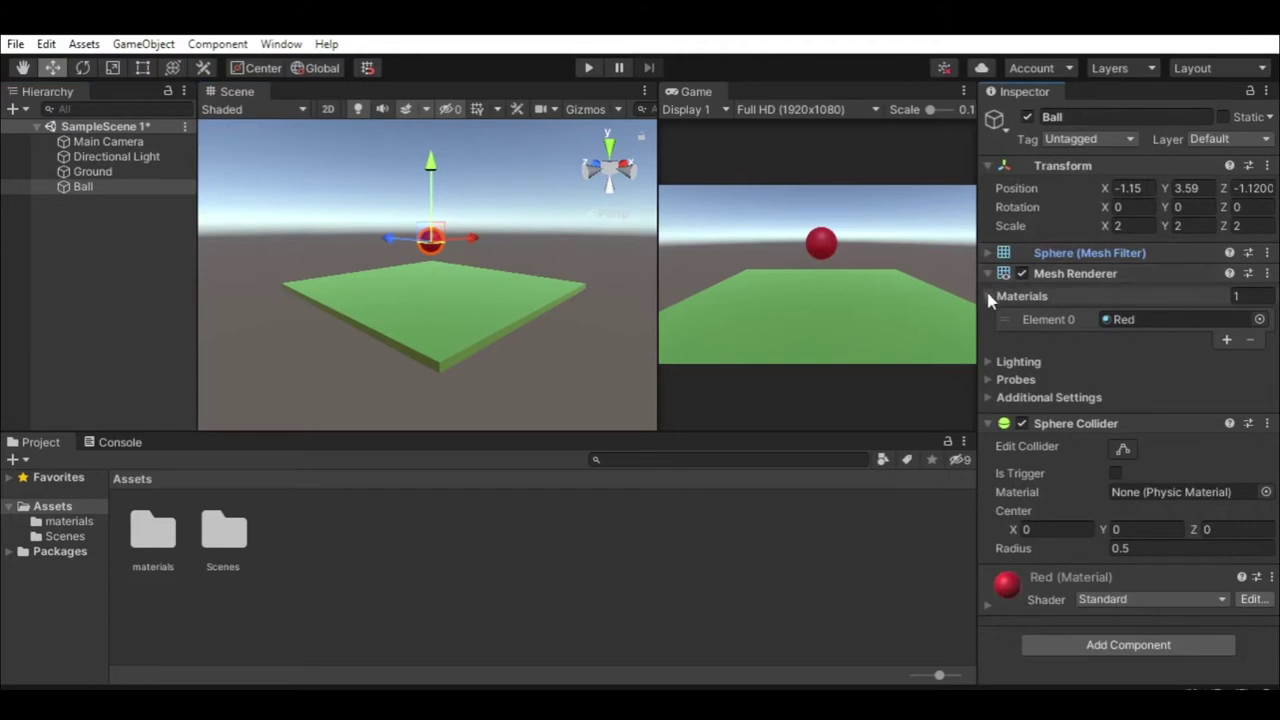
pyautogui.click(988, 273)
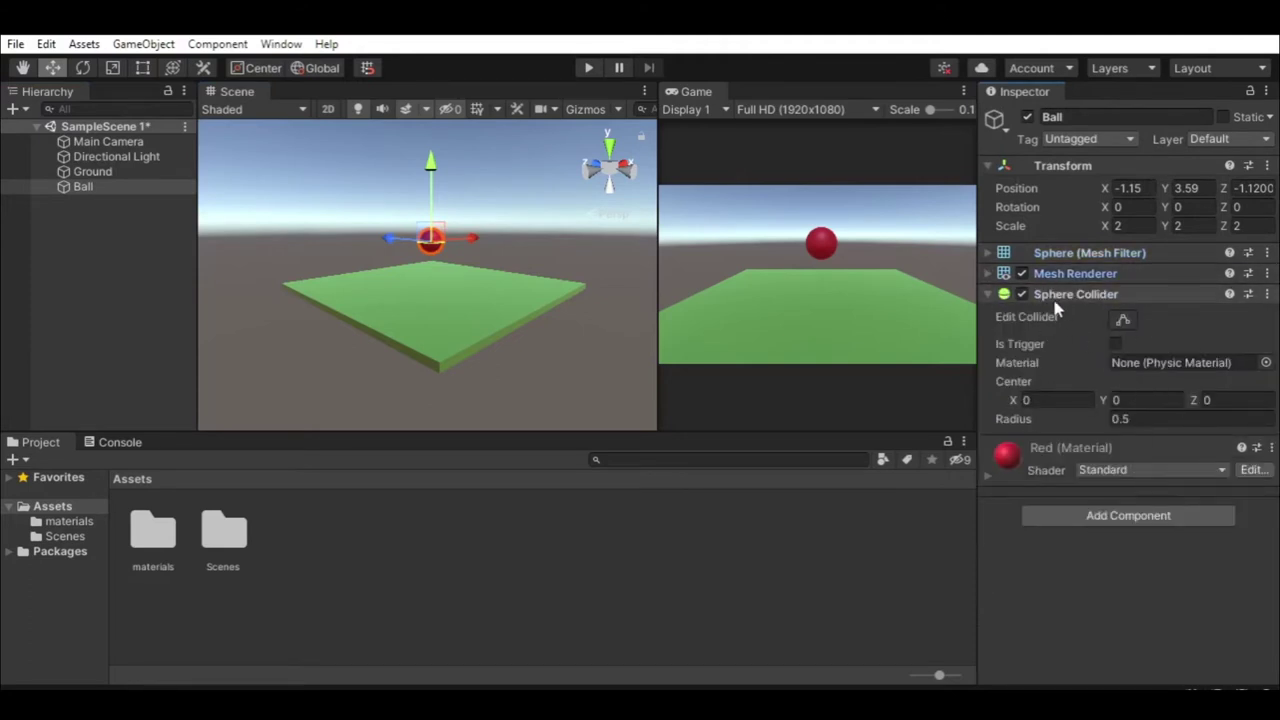
pyautogui.click(1137, 515)
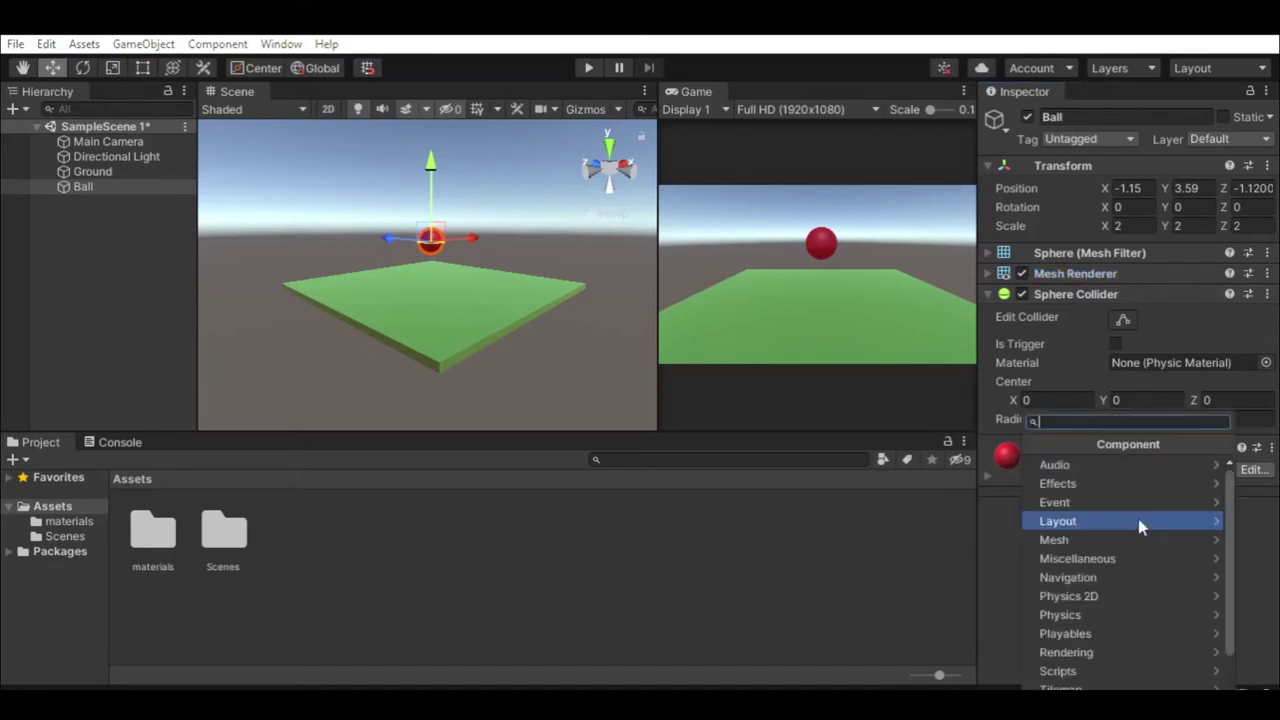
# - Browse the colliders matching 'coll', then select the Ground to see its Box Collider
pyautogui.write('coll')
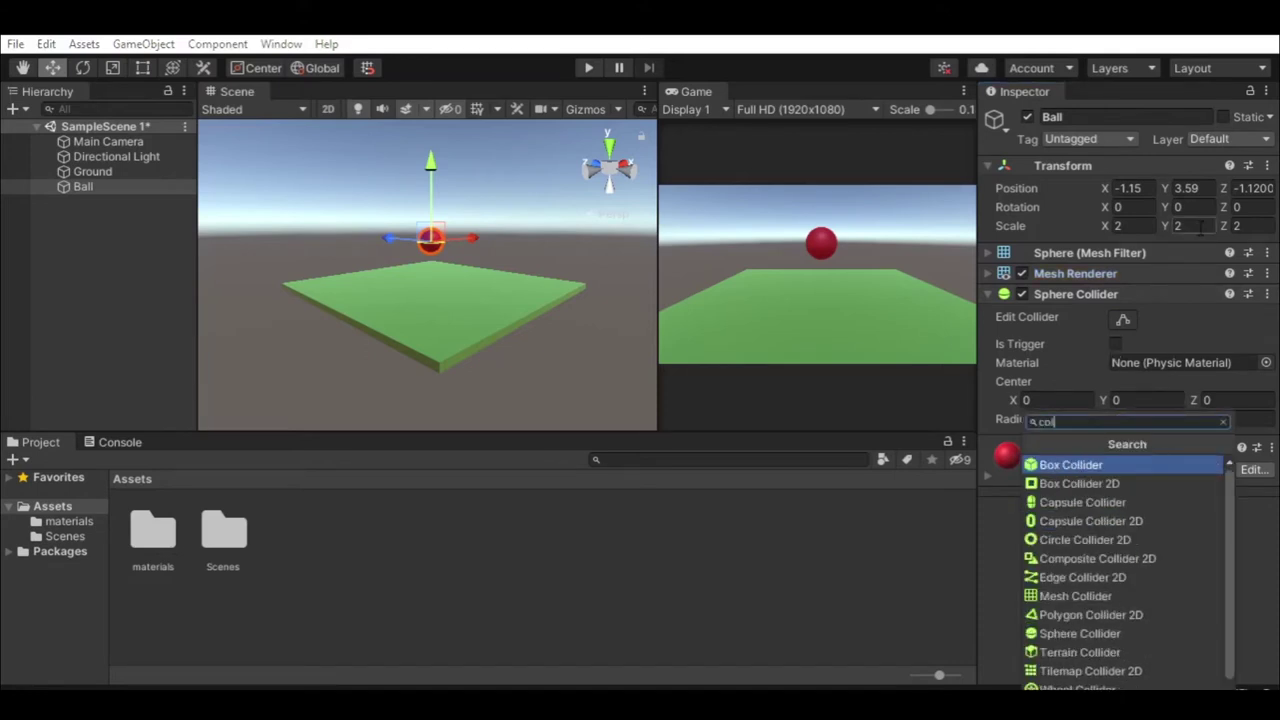
pyautogui.scroll(-1, 1112, 532)
pyautogui.scroll(1, 1108, 520)
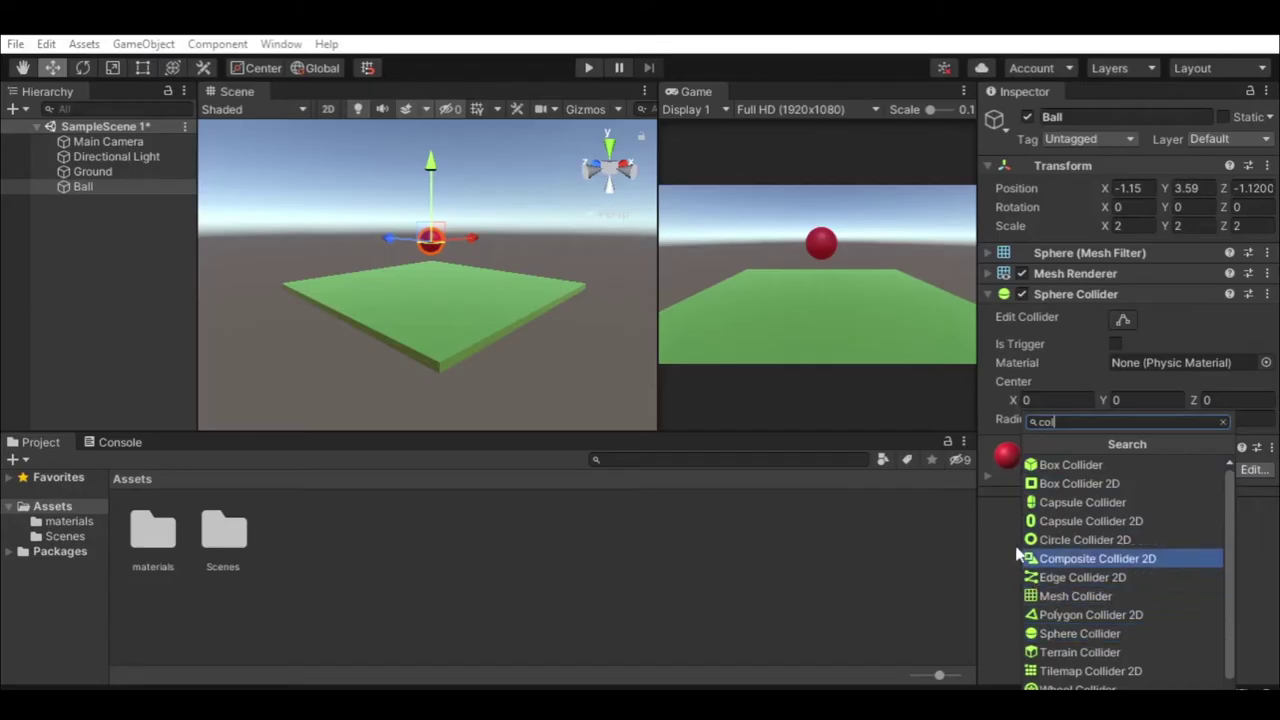
pyautogui.click(755, 560)
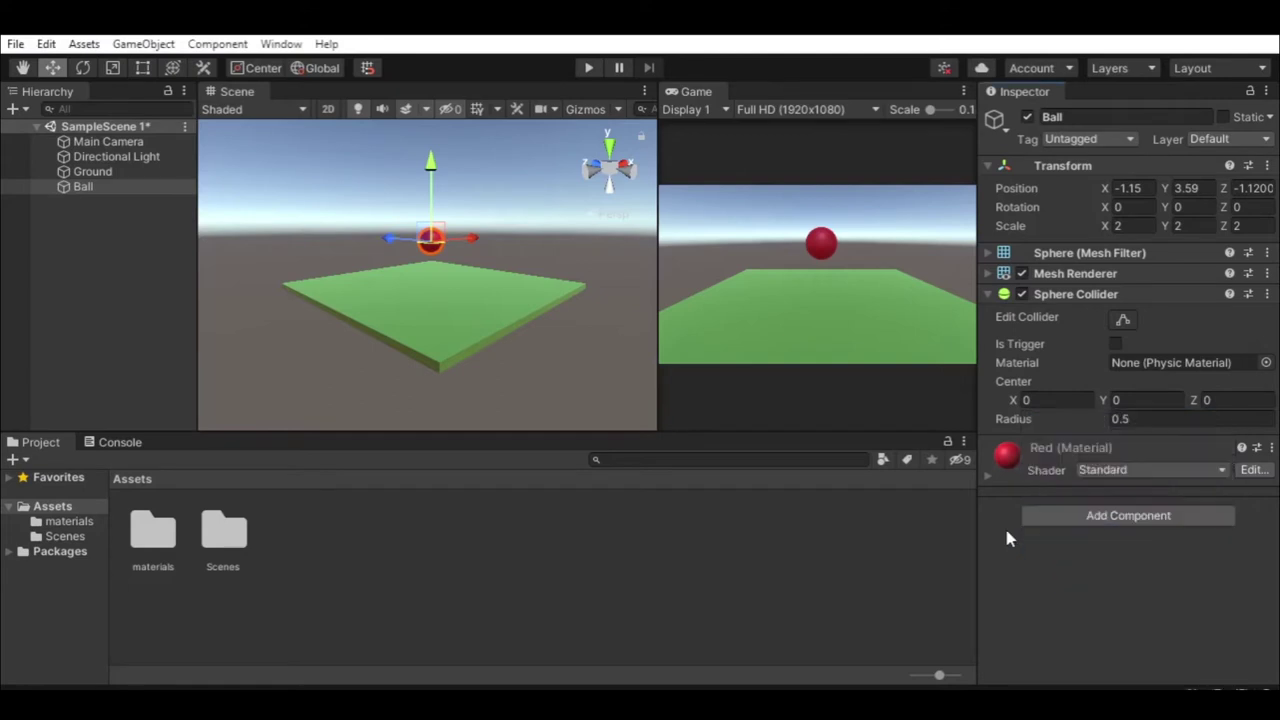
pyautogui.click(479, 304)
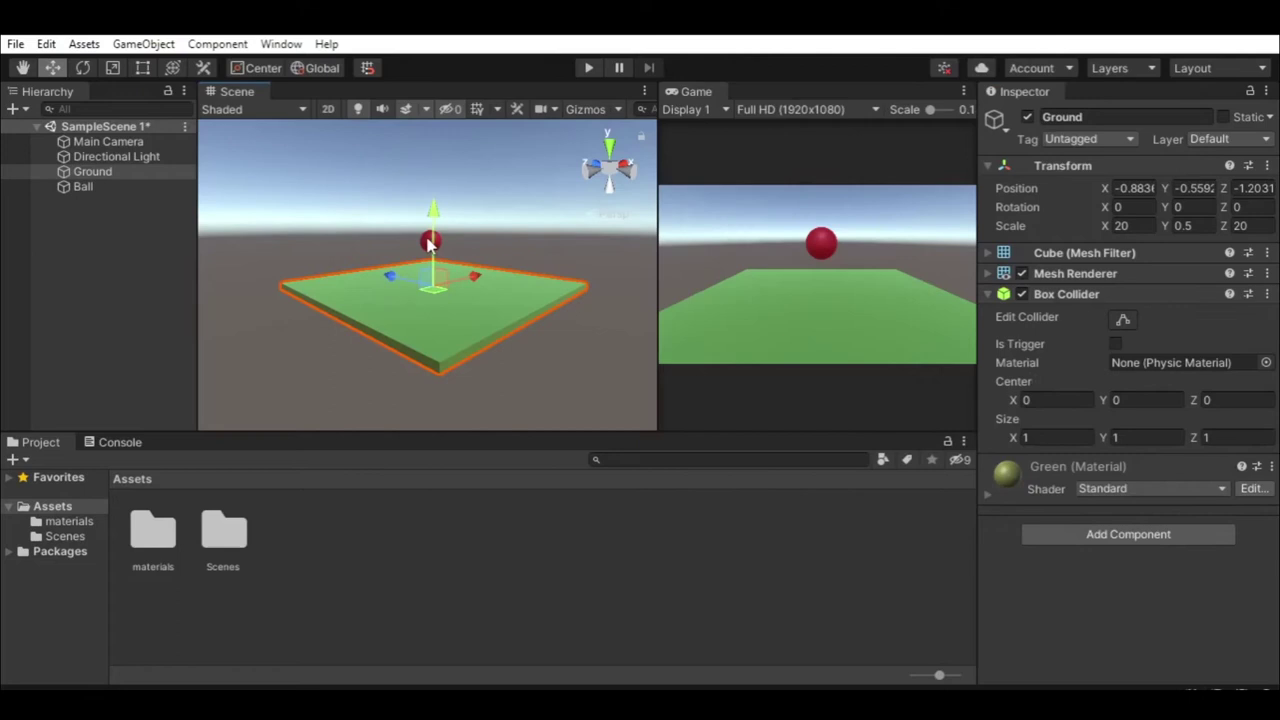
# - Add a Rigidbody to the Ball and play the scene to watch it fall
pyautogui.click(428, 243)
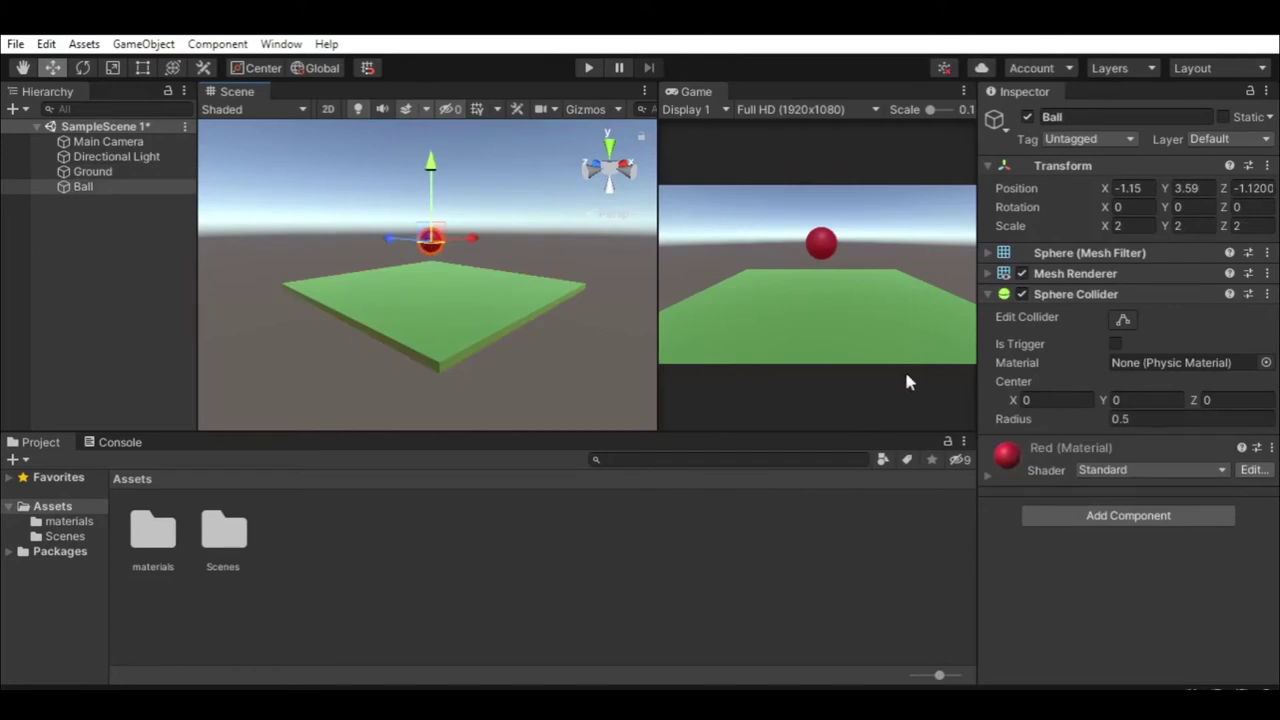
pyautogui.click(1140, 513)
pyautogui.press('BackSpace')
pyautogui.write('rig')
pyautogui.click(1062, 465)
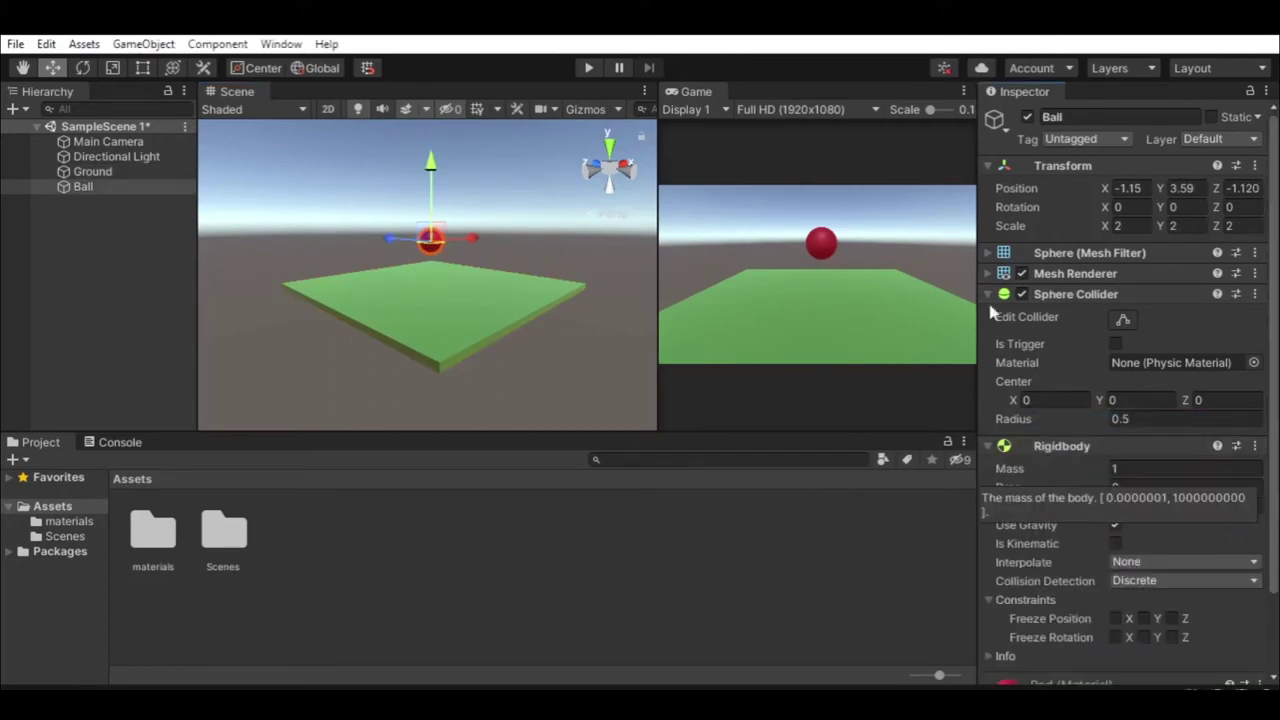
pyautogui.moveTo(658, 225); pyautogui.dragTo(538, 225)
pyautogui.click(589, 67)
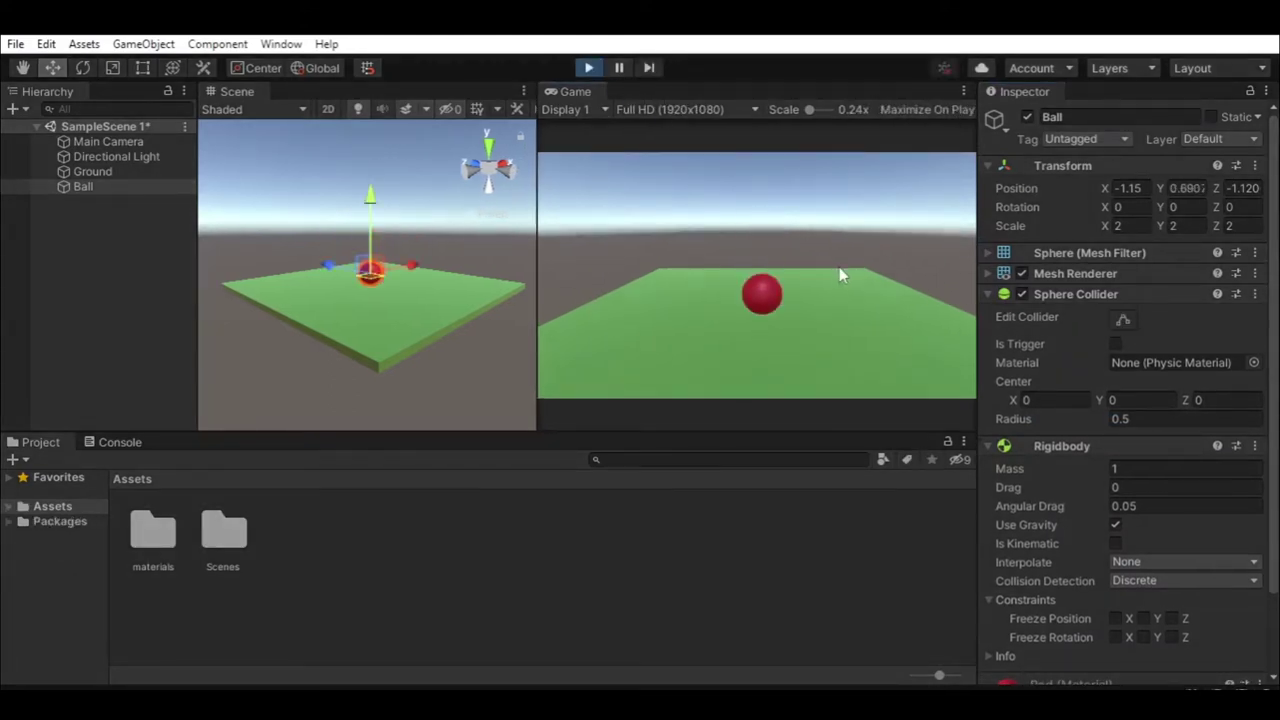
# - Exit play mode so the ball resets to height 3.59, and select the Ground
pyautogui.click(590, 68)
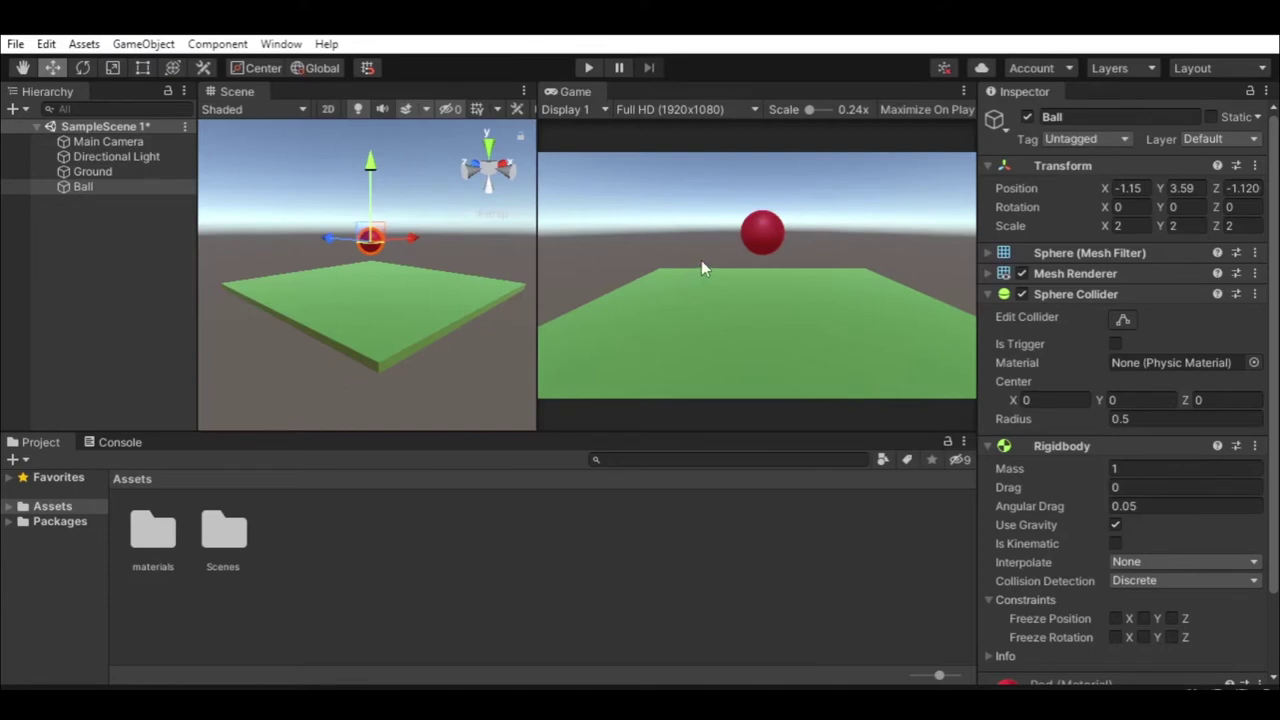
pyautogui.click(435, 316)
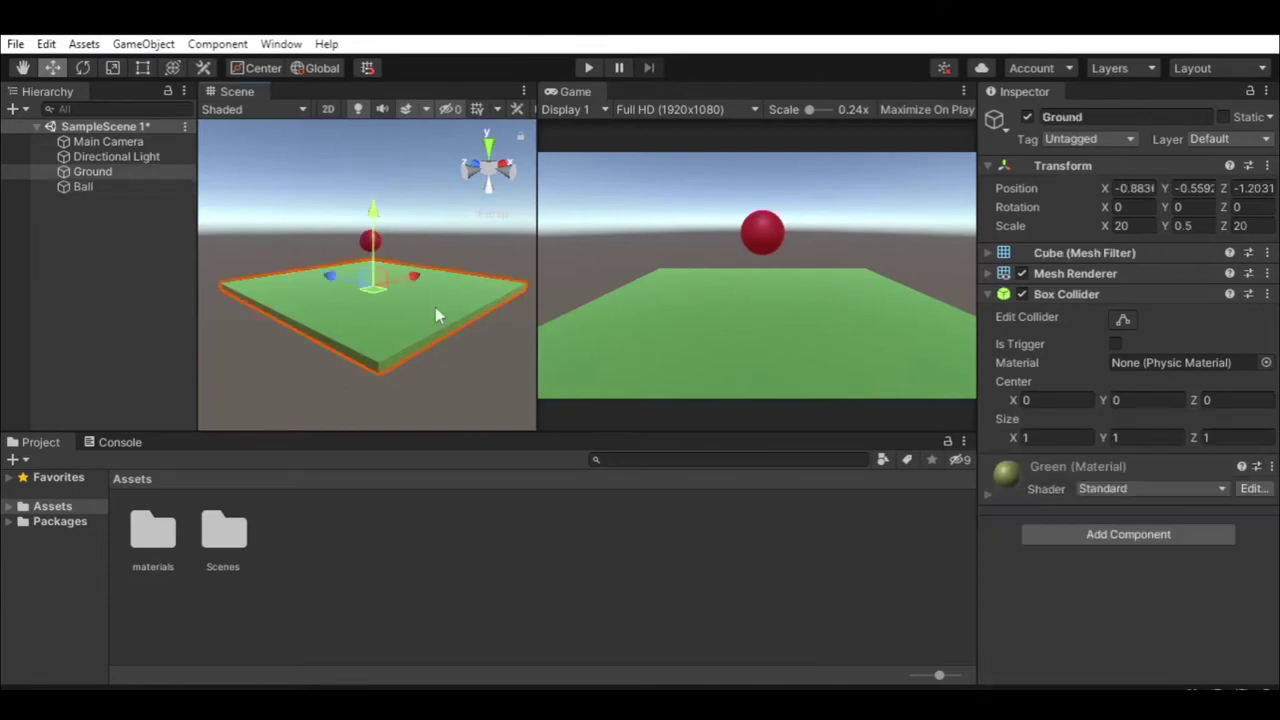
# - Tilt the Ground to Z rotation 7.78 and test the ball landing on the slope
pyautogui.moveTo(1230, 207); pyautogui.dragTo(1252, 207)
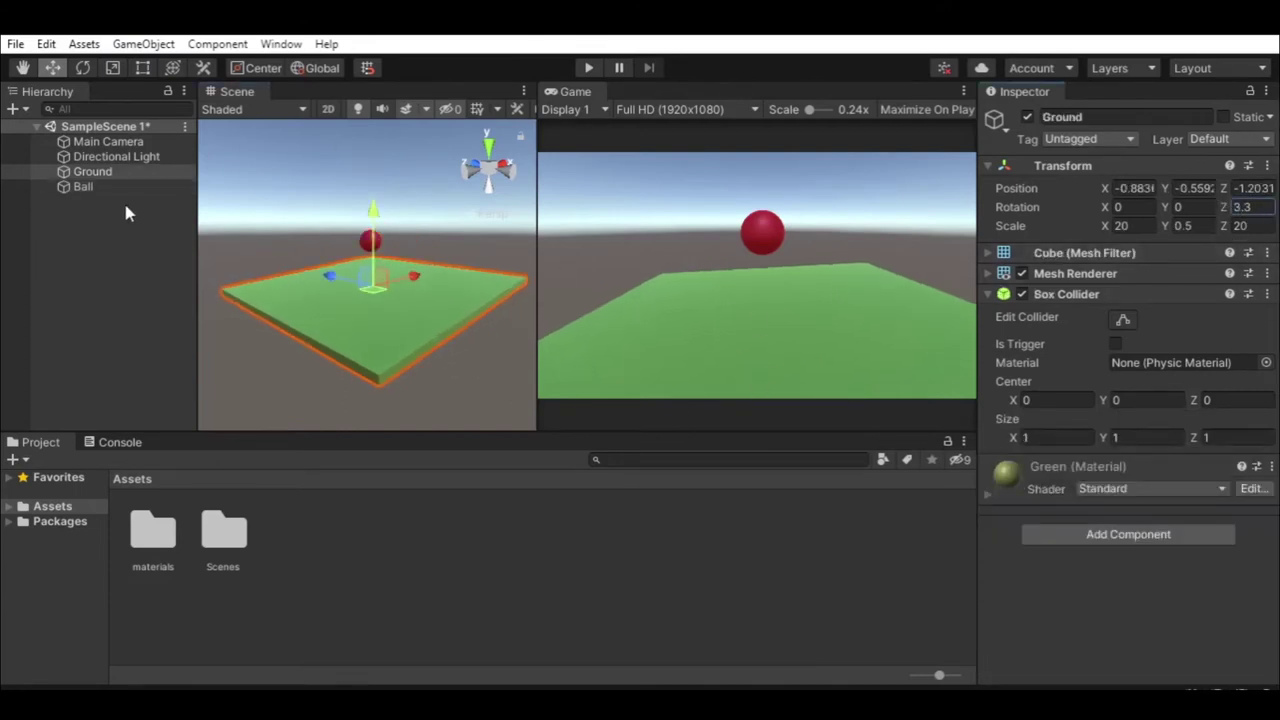
pyautogui.write('7.78')
pyautogui.click(589, 68)
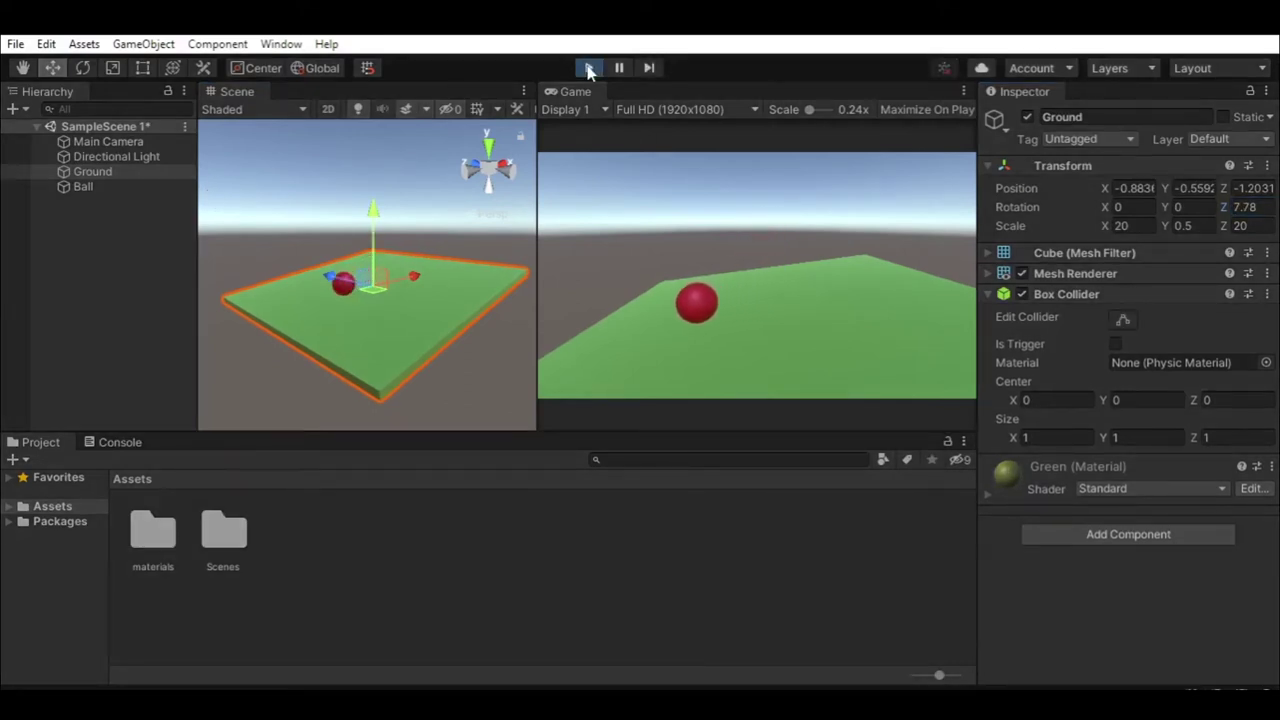
pyautogui.click(589, 68)
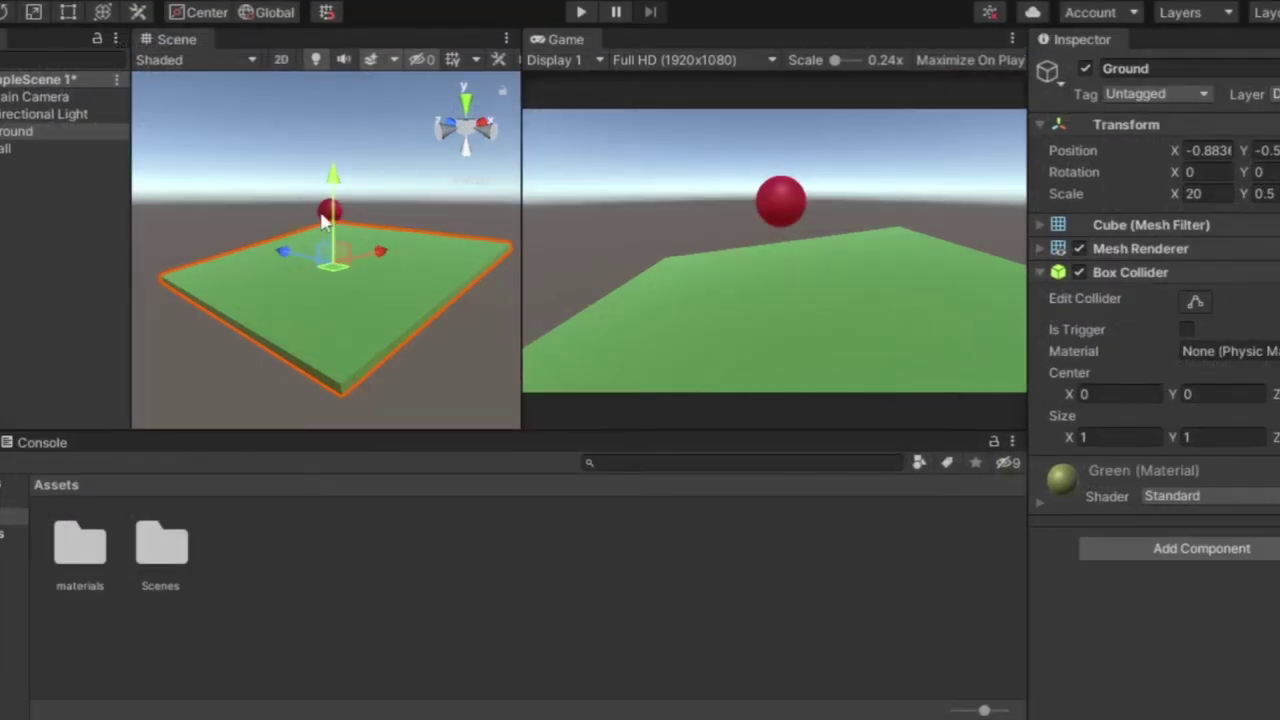
pyautogui.click(330, 215)
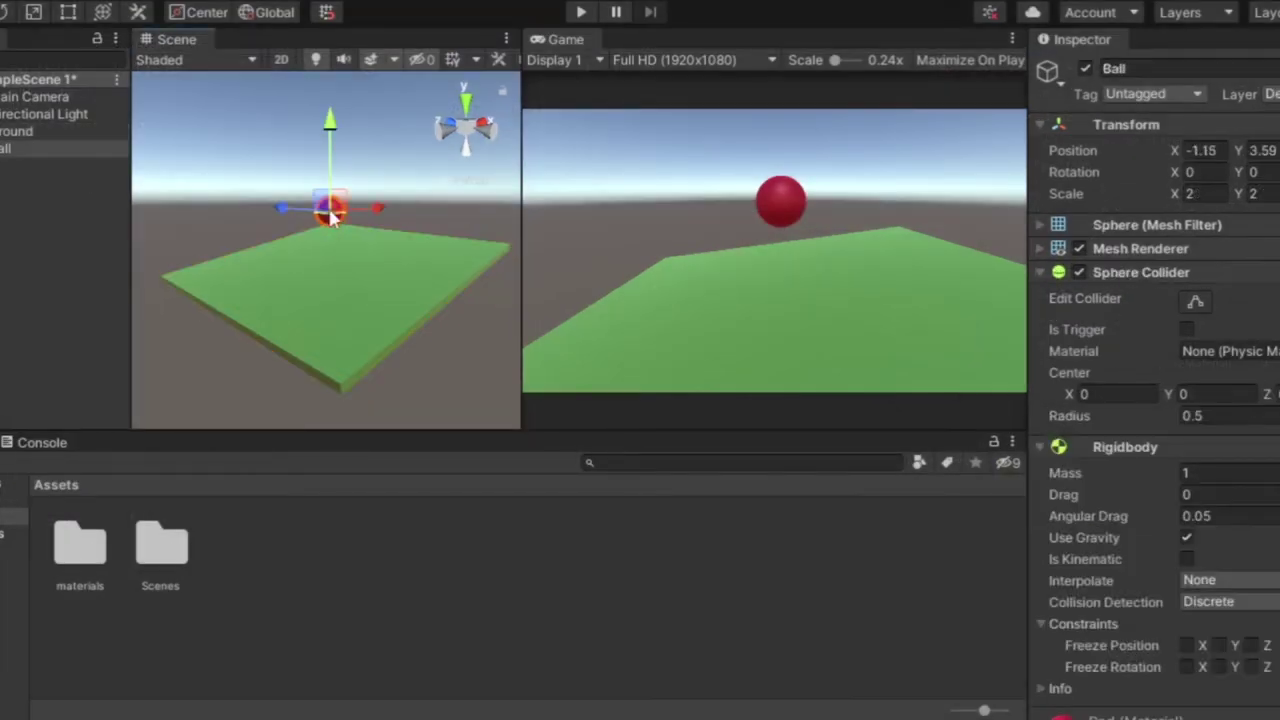
# - Enlarge the Ball's sphere collider to radius about 0.86 and test it in play mode
pyautogui.click(1194, 302)
pyautogui.scroll(3, 345, 205)
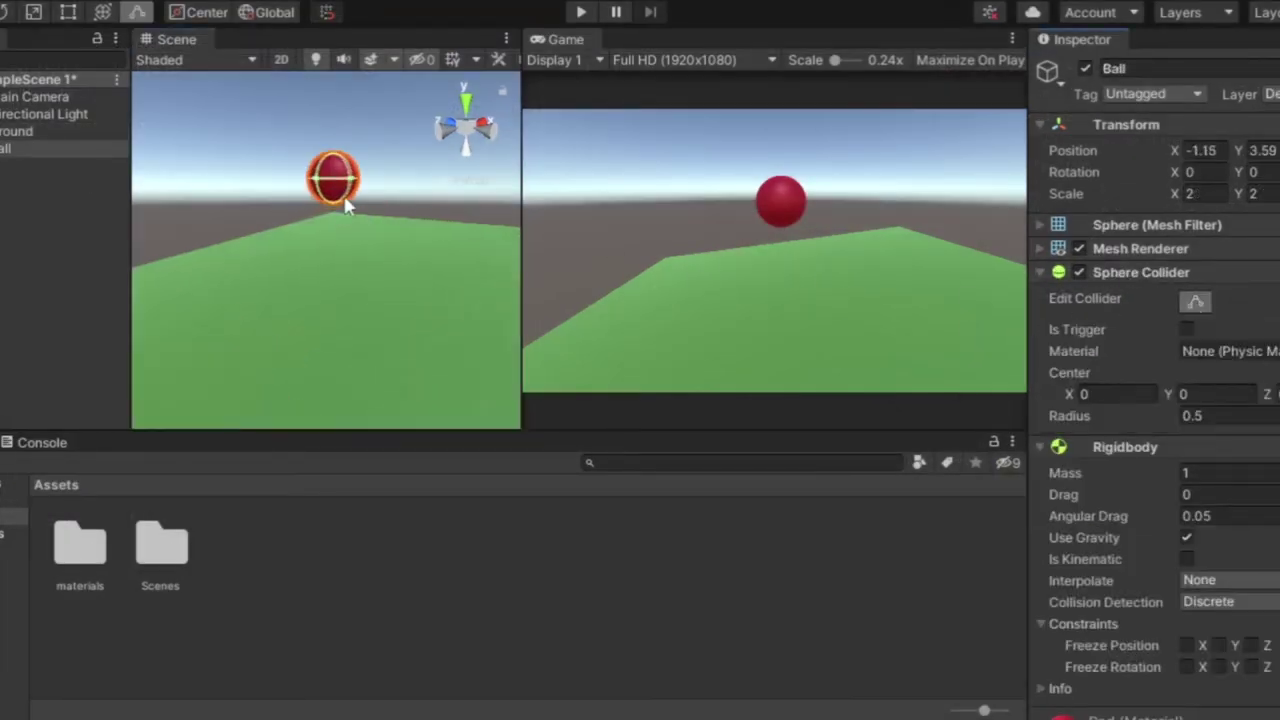
pyautogui.keyDown('alt'); pyautogui.moveTo(372, 224); pyautogui.dragTo(294, 228); pyautogui.keyUp('alt')
pyautogui.keyDown('alt'); pyautogui.moveTo(451, 317); pyautogui.dragTo(365, 322); pyautogui.keyUp('alt')
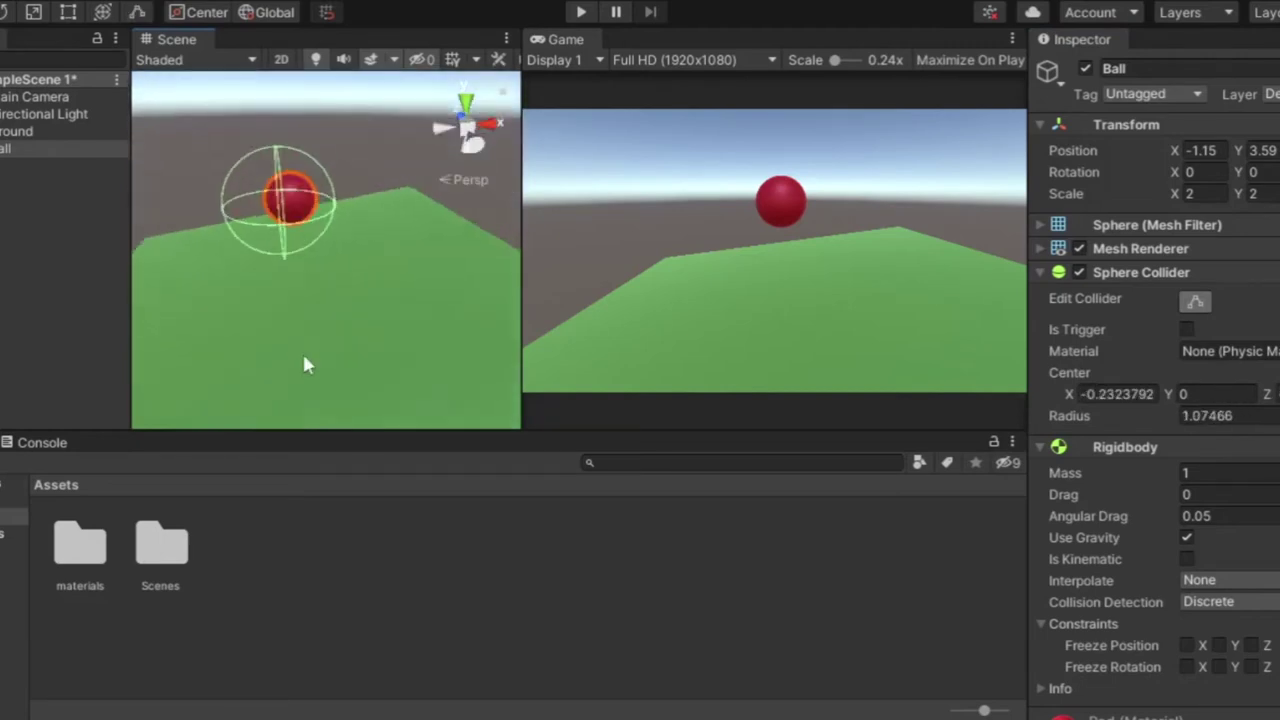
pyautogui.moveTo(365, 322); pyautogui.dragTo(386, 290, button='middle')
pyautogui.click(584, 12)
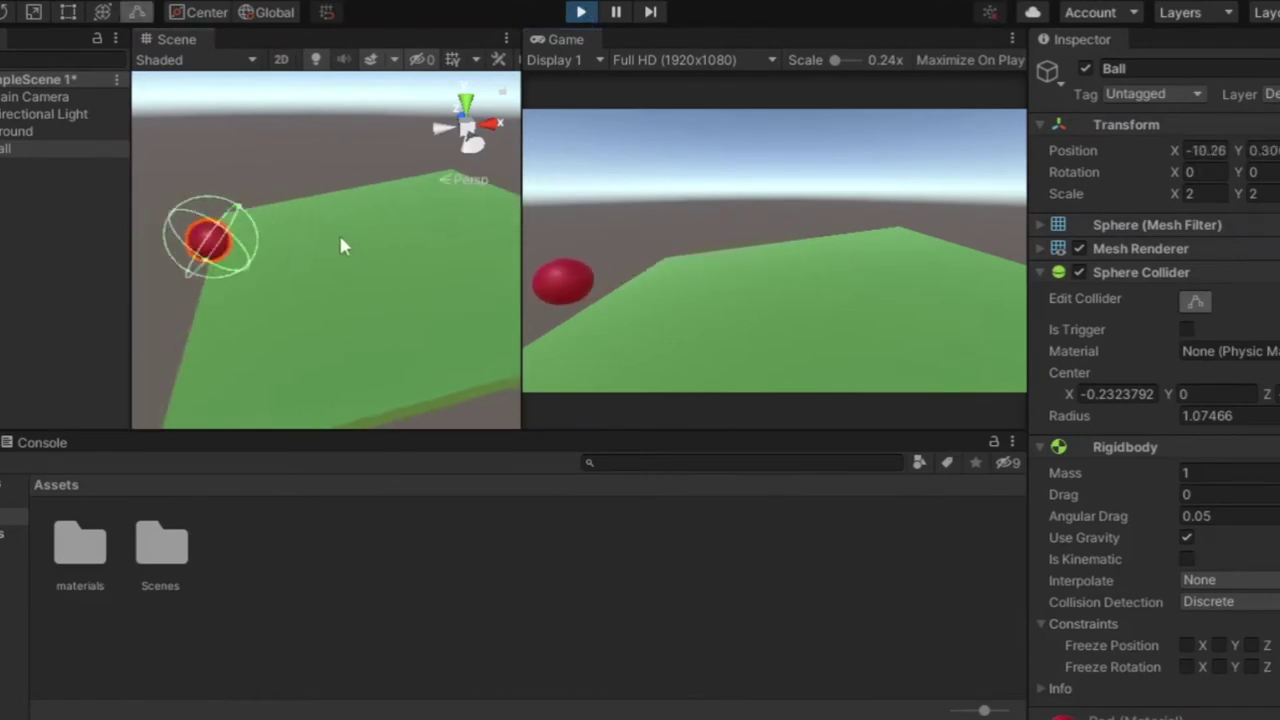
pyautogui.moveTo(343, 237); pyautogui.dragTo(507, 192, button='middle')
pyautogui.click(582, 14)
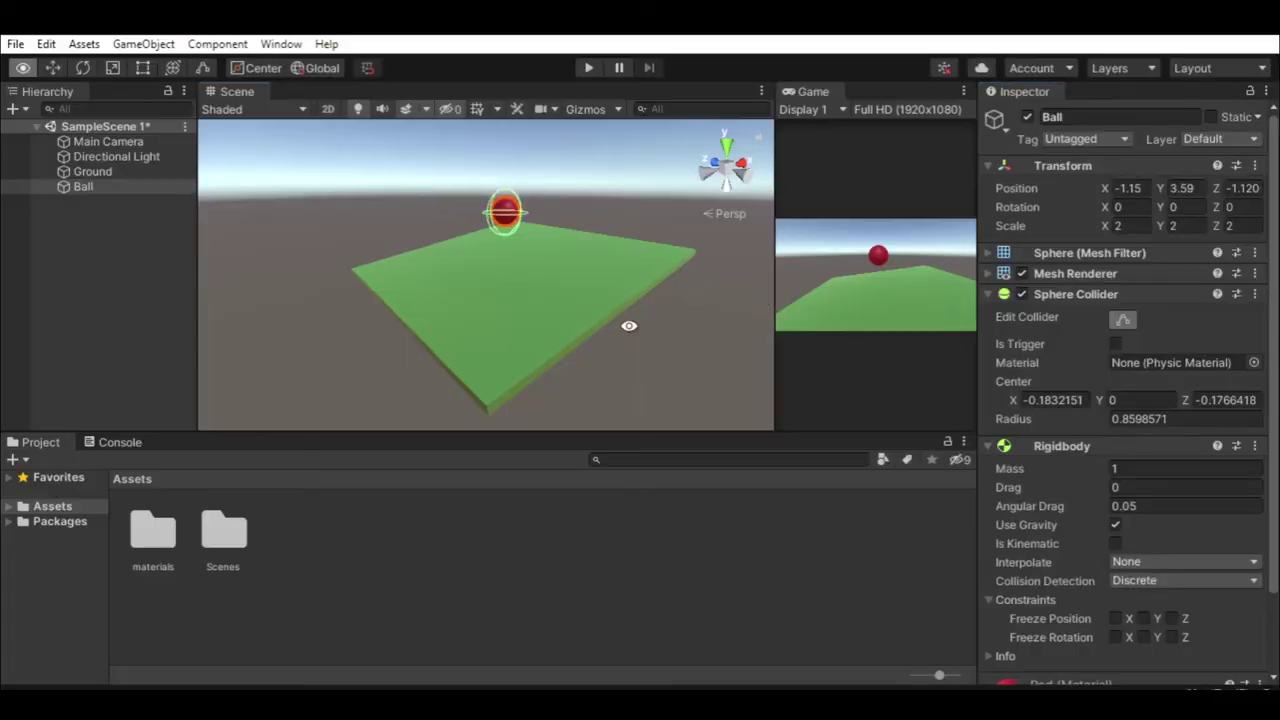
# - Try stretching the Ground's collider in play mode, then undo to restore its size
pyautogui.click(567, 318)
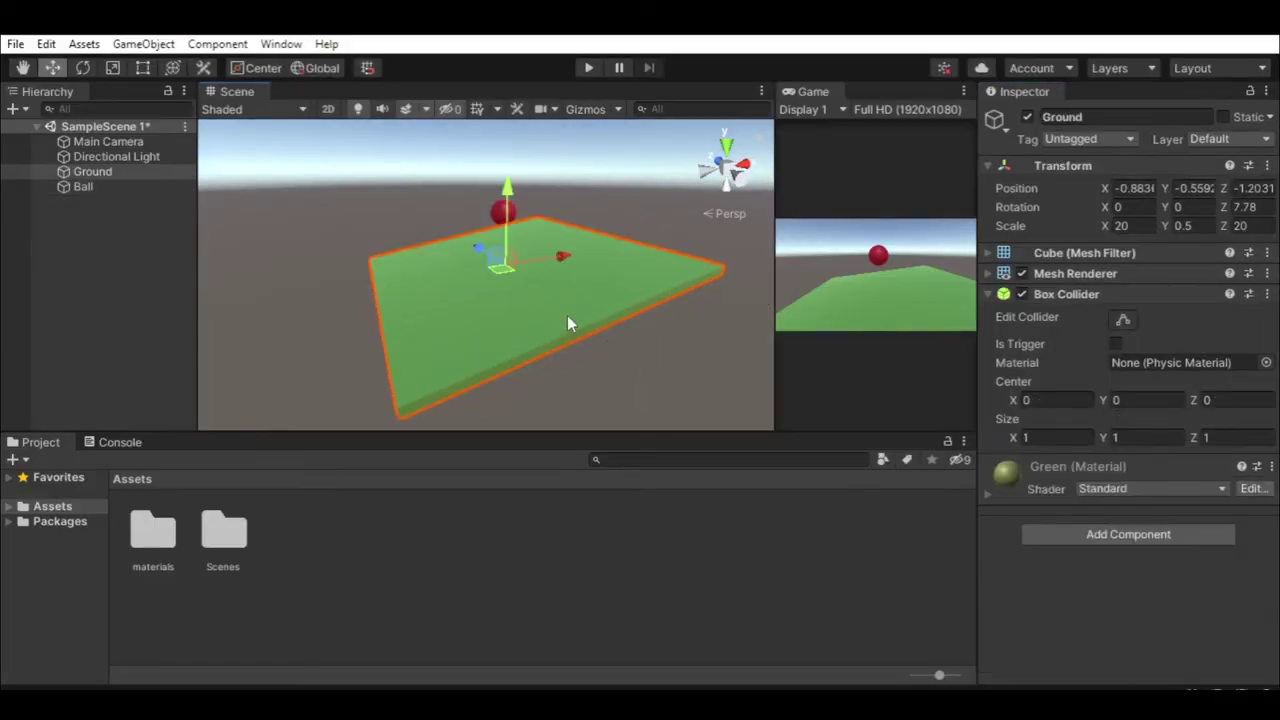
pyautogui.click(1122, 320)
pyautogui.moveTo(399, 343)
pyautogui.keyDown('alt'); pyautogui.mouseDown()
pyautogui.moveTo(390, 303)
pyautogui.moveTo(363, 320)
pyautogui.moveTo(317, 314)
pyautogui.mouseUp(); pyautogui.keyUp('alt')
pyautogui.click(586, 69)
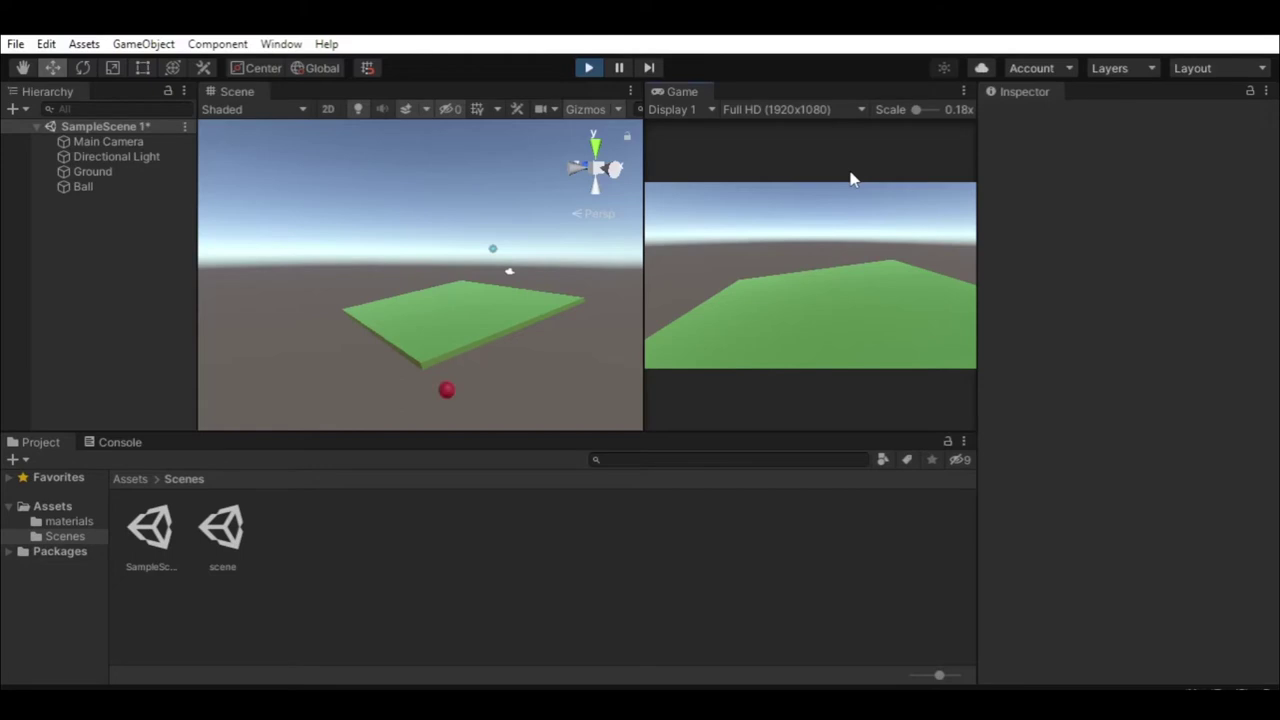
pyautogui.click(490, 338)
pyautogui.hotkey('ctrl', 'z')
pyautogui.hotkey('ctrl', 'z')
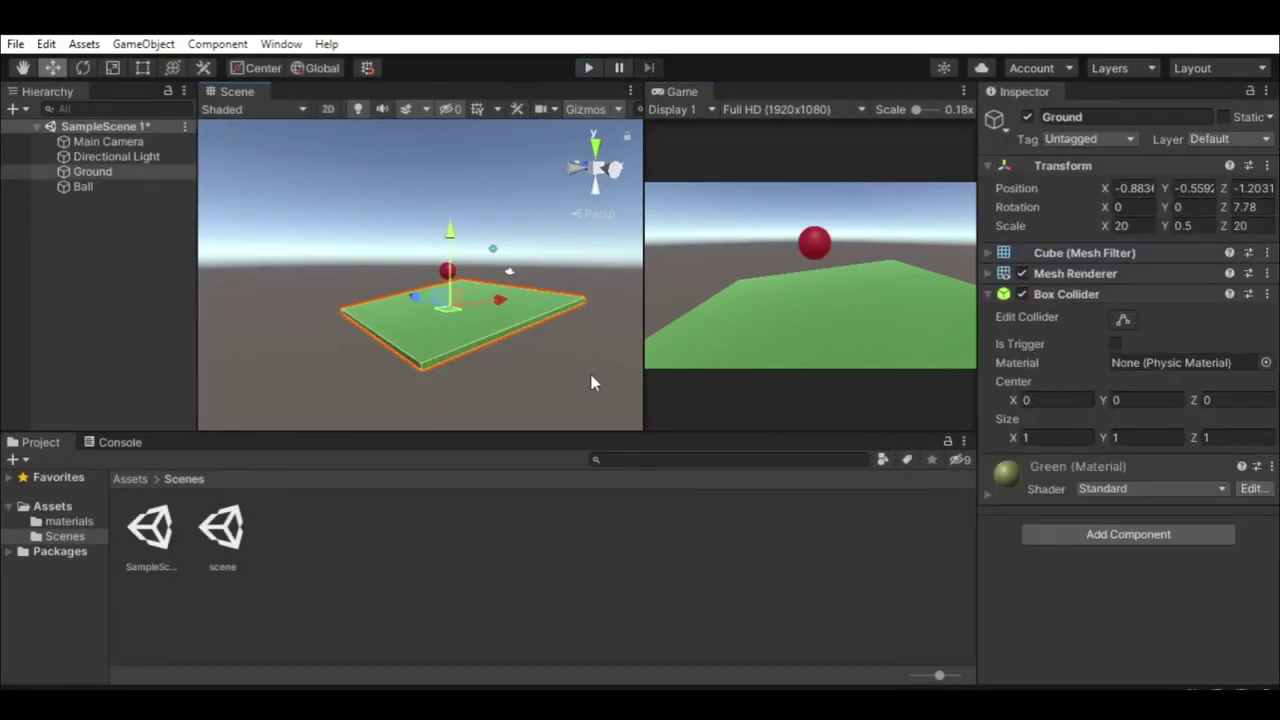
# - Remove the Ball's Sphere Collider and search components for 'box'
pyautogui.click(449, 274)
pyautogui.click(1255, 294)
pyautogui.click(1150, 600)
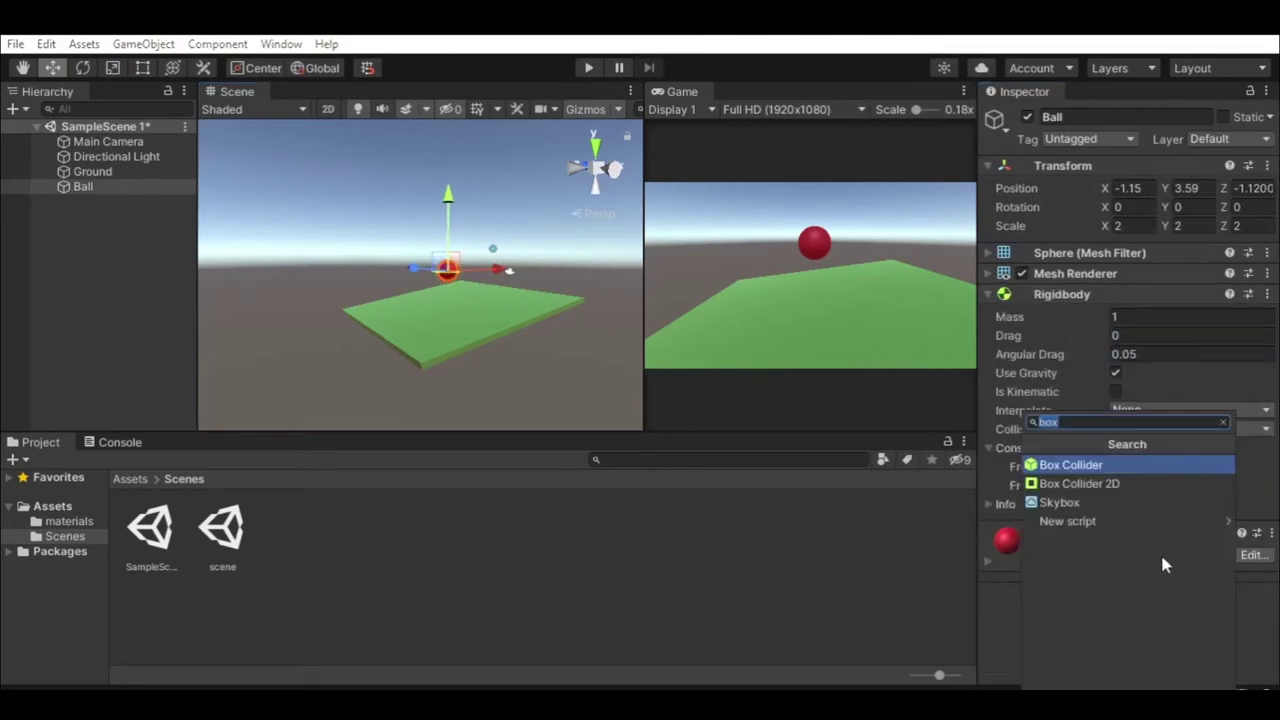
# - Add a Box Collider to the Ball and test its fall in play mode
pyautogui.click(1126, 464)
pyautogui.click(588, 67)
pyautogui.keyDown('alt'); pyautogui.moveTo(520, 230); pyautogui.dragTo(458, 225); pyautogui.keyUp('alt')
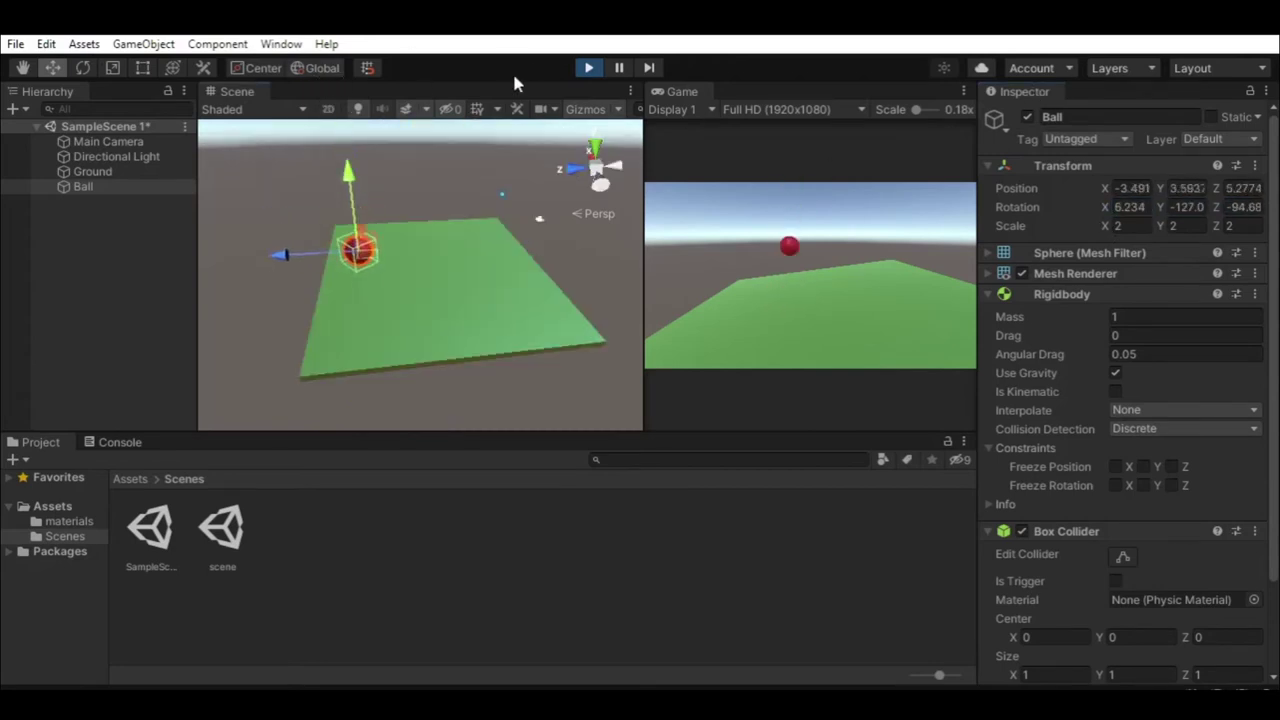
pyautogui.click(588, 67)
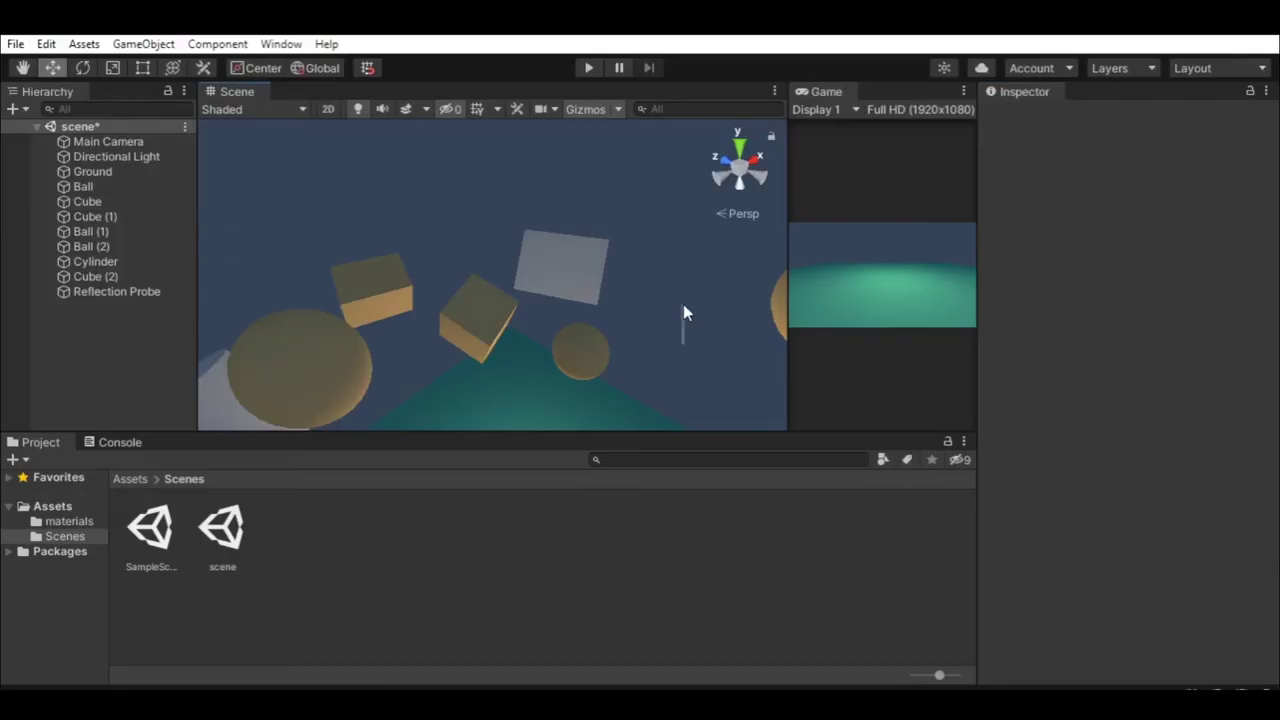
pyautogui.moveTo(683, 304)
pyautogui.mouseDown(button='right')
pyautogui.moveTo(654, 317)
pyautogui.moveTo(660, 299)
pyautogui.mouseUp(button='right')
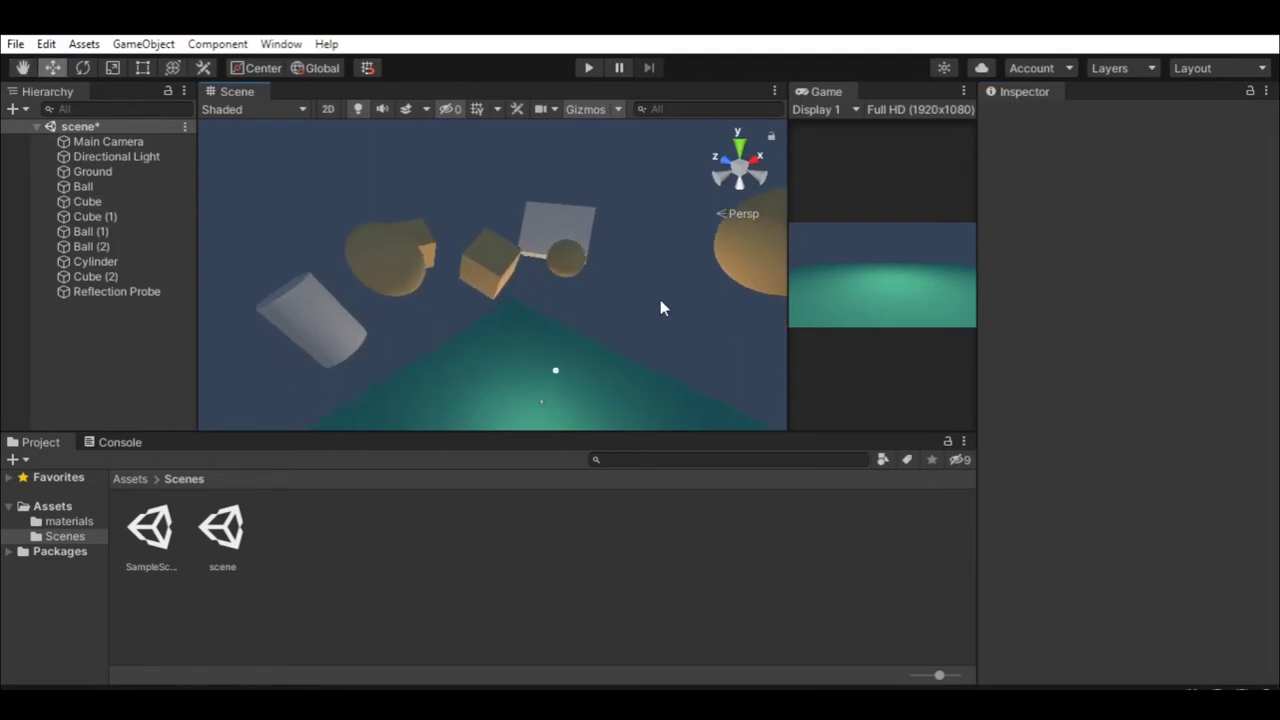
# - Try stretching the Cube's box collider, then undo back to a unit cube
pyautogui.click(493, 275)
pyautogui.click(577, 259)
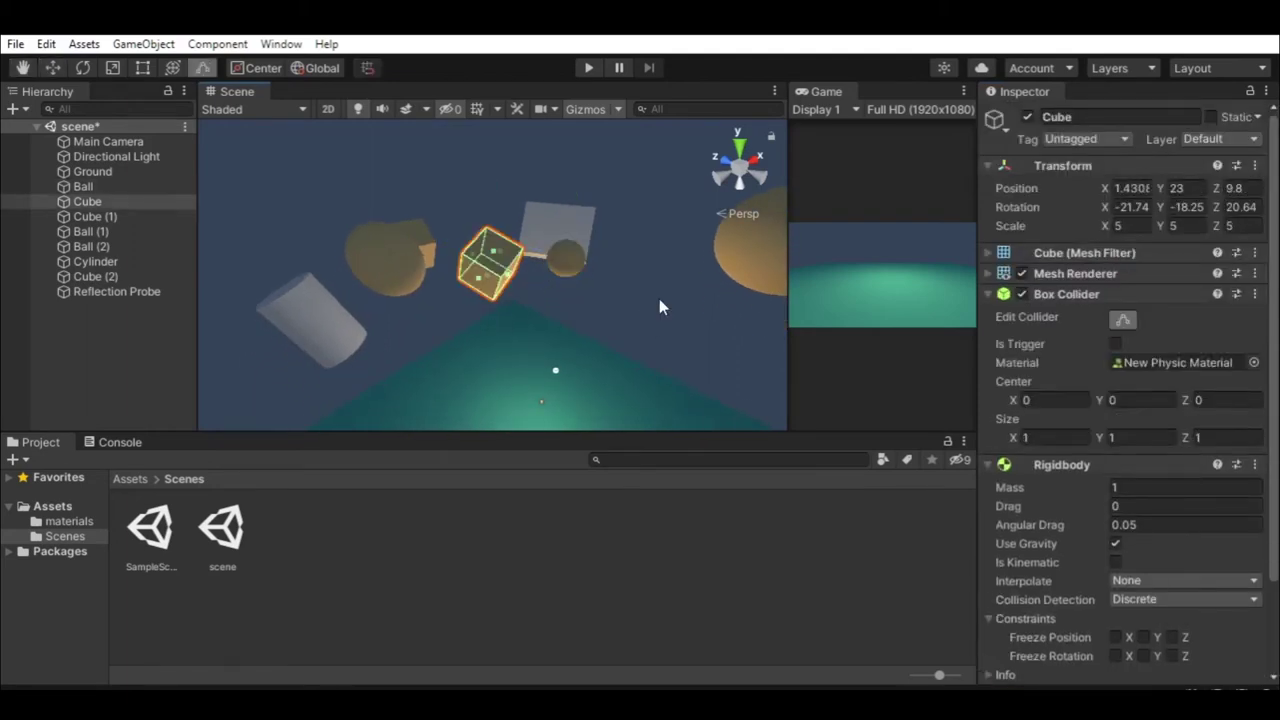
pyautogui.click(563, 294)
pyautogui.click(501, 296)
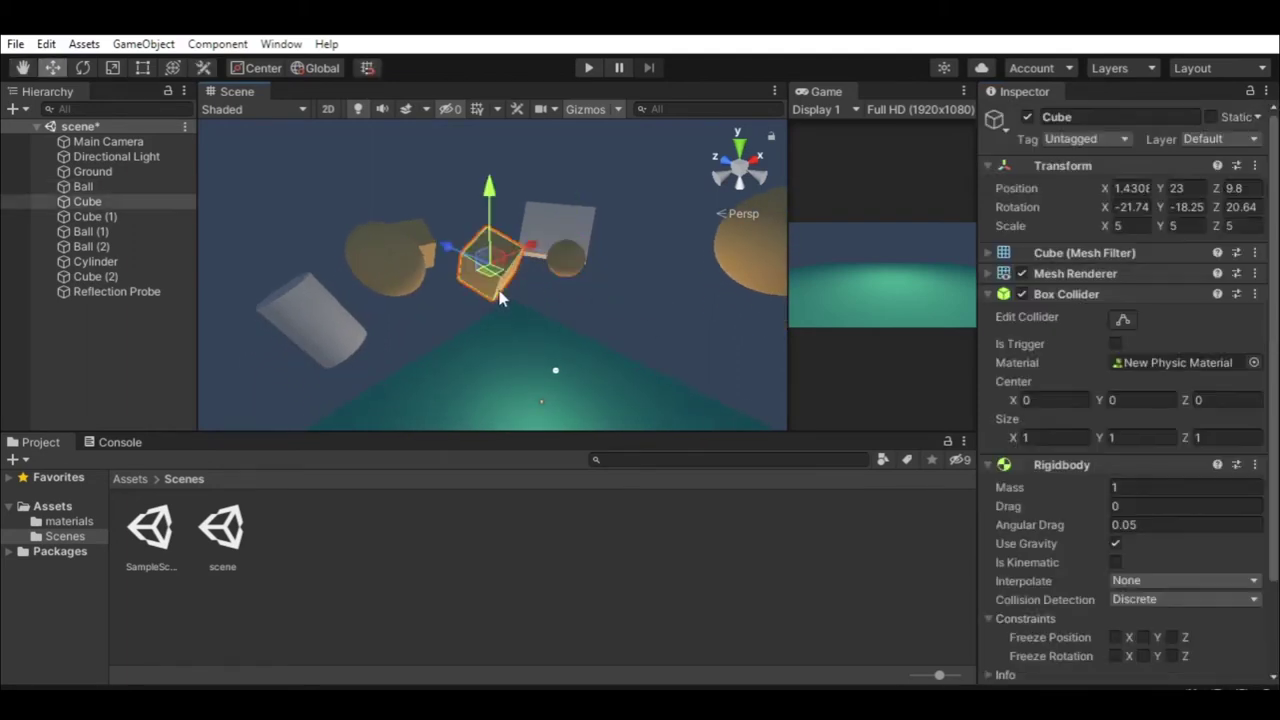
pyautogui.click(571, 274)
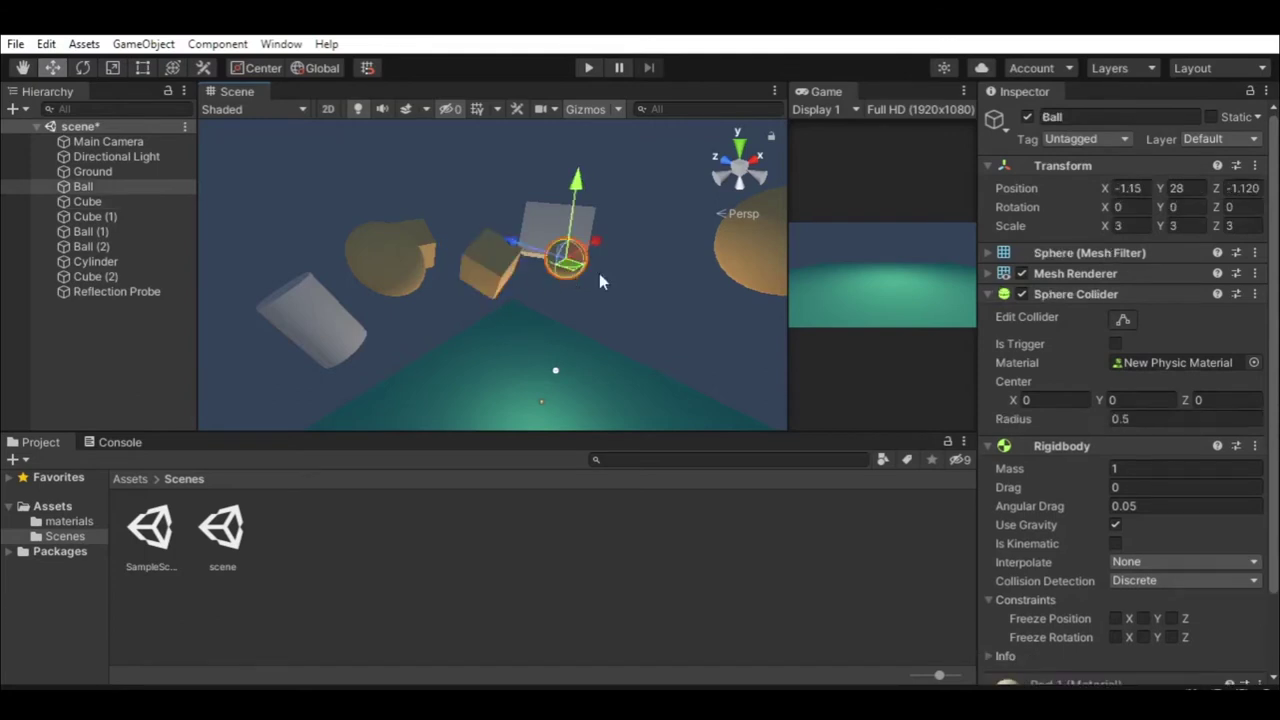
pyautogui.click(505, 288)
pyautogui.click(1121, 322)
pyautogui.moveTo(477, 289); pyautogui.dragTo(565, 277)
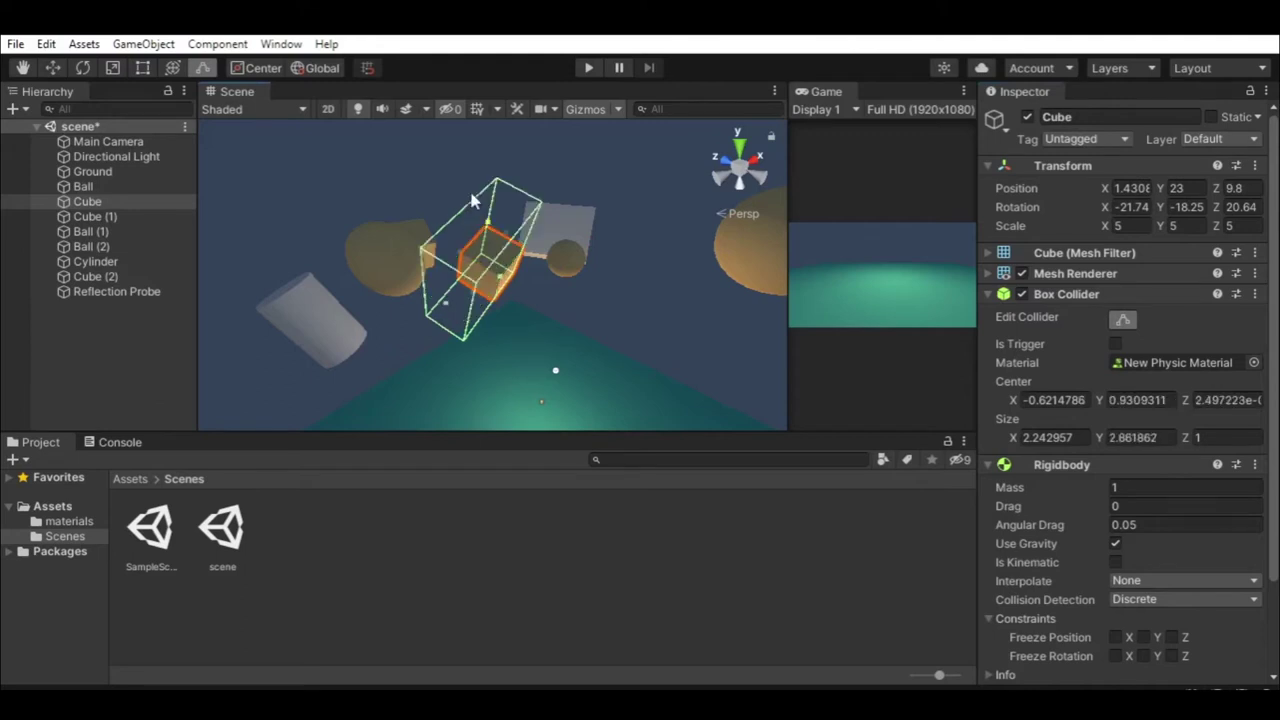
pyautogui.hotkey('ctrl', 'z')
pyautogui.hotkey('ctrl', 'z')
# - Enlarge the Ball's sphere collider to about 0.75 radius, then select the Capsule
pyautogui.click(580, 268)
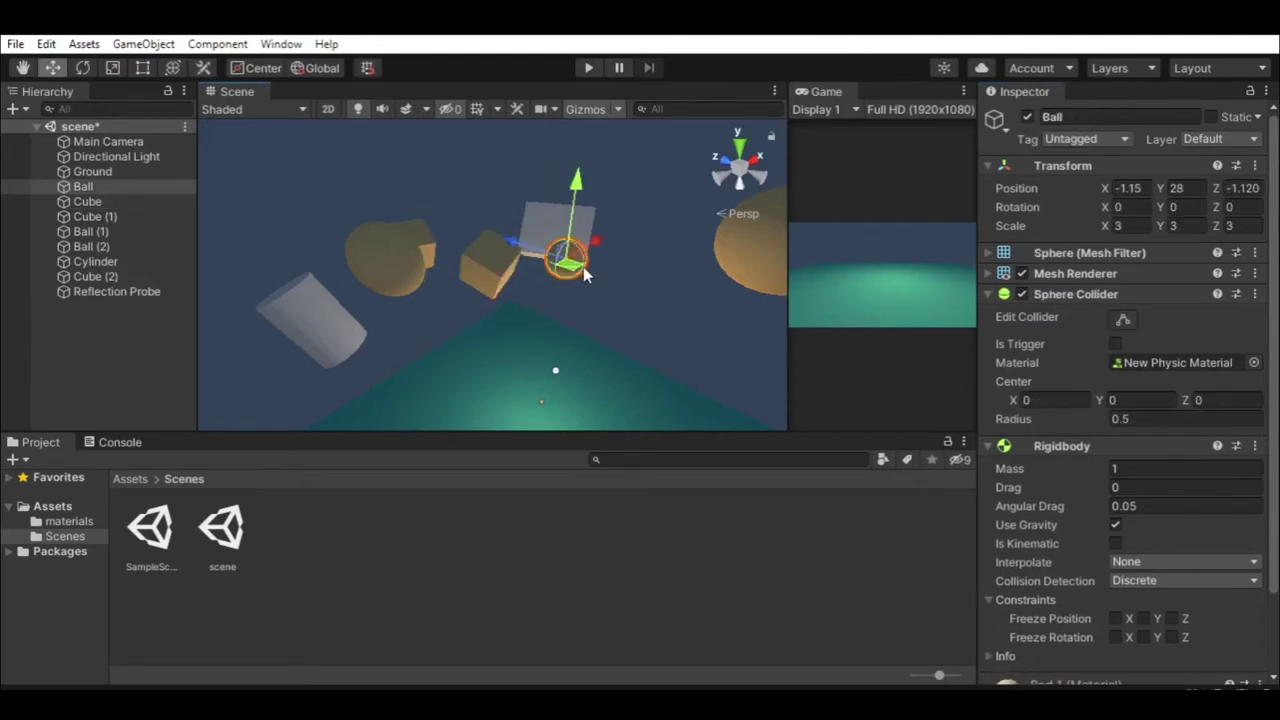
pyautogui.scroll(2, 575, 268)
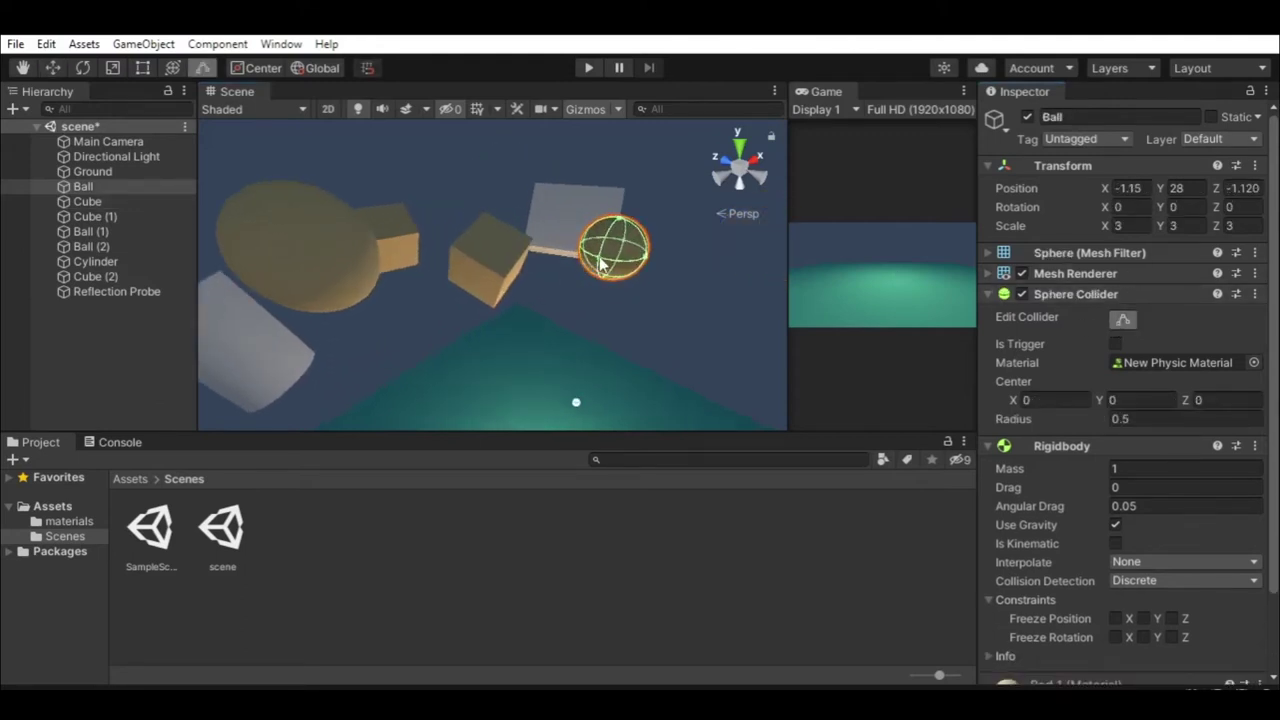
pyautogui.moveTo(575, 268); pyautogui.dragTo(597, 287)
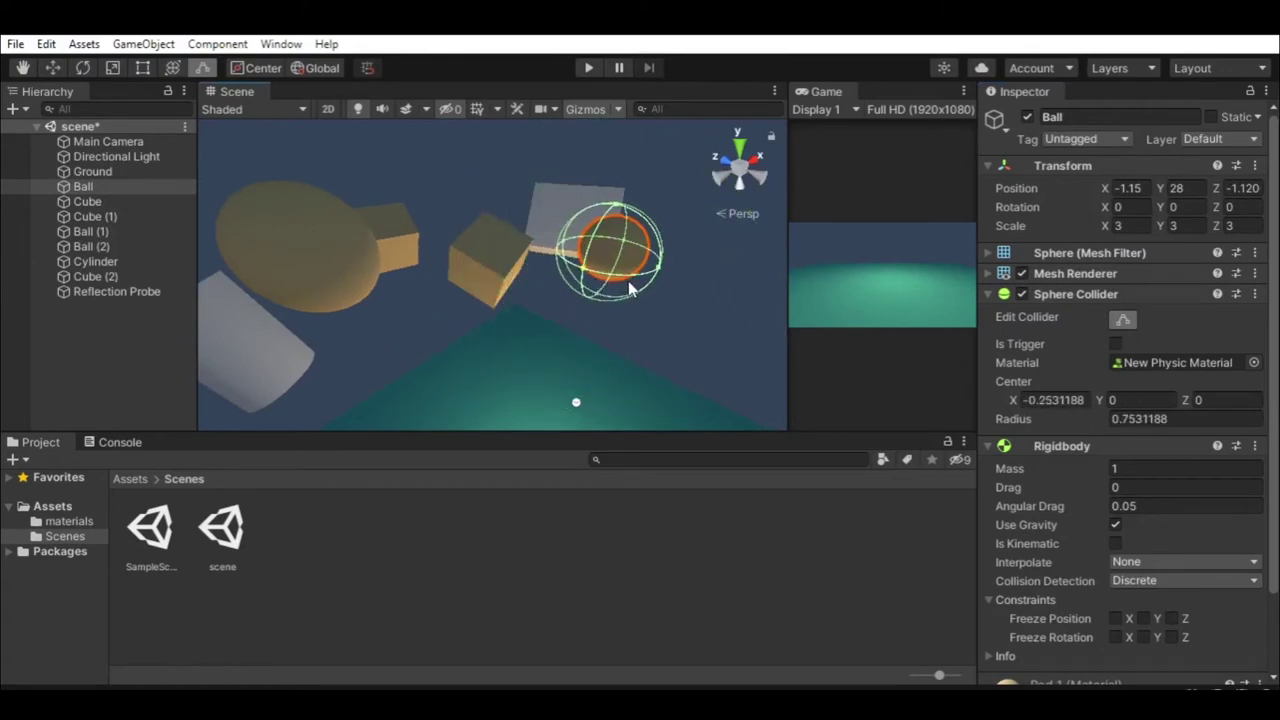
pyautogui.click(688, 291)
pyautogui.scroll(-2, 672, 315)
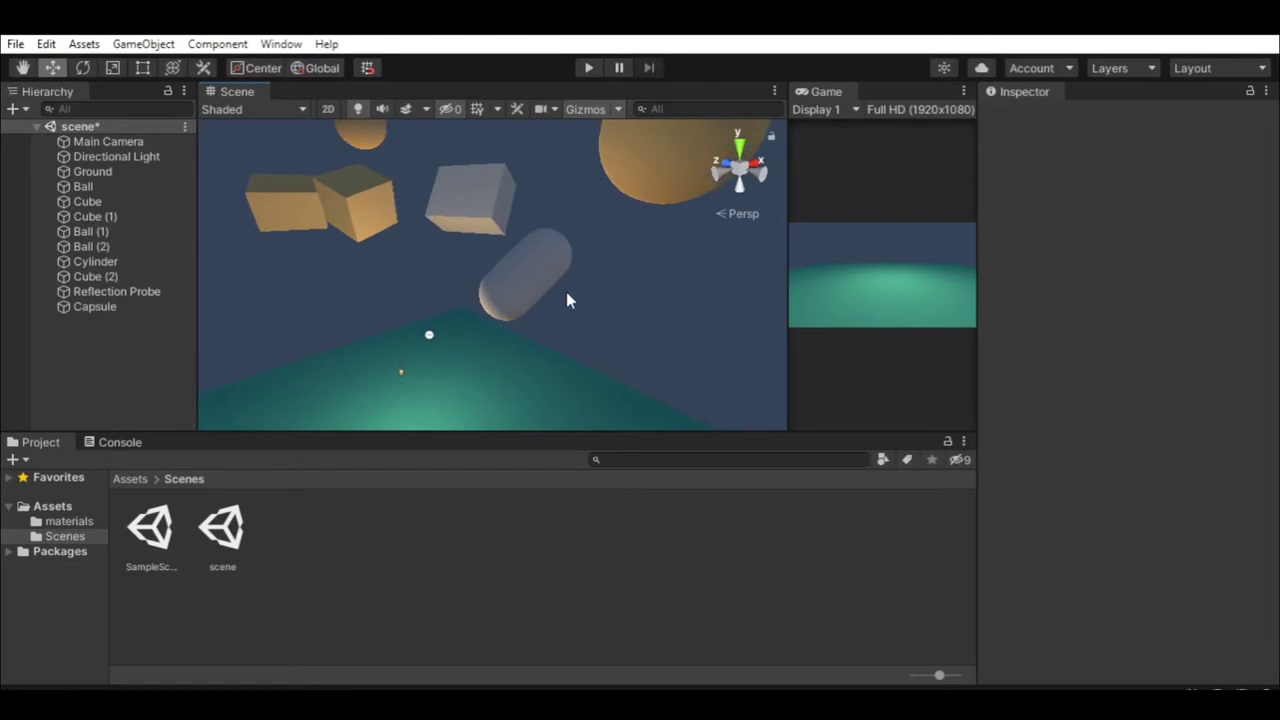
pyautogui.click(534, 289)
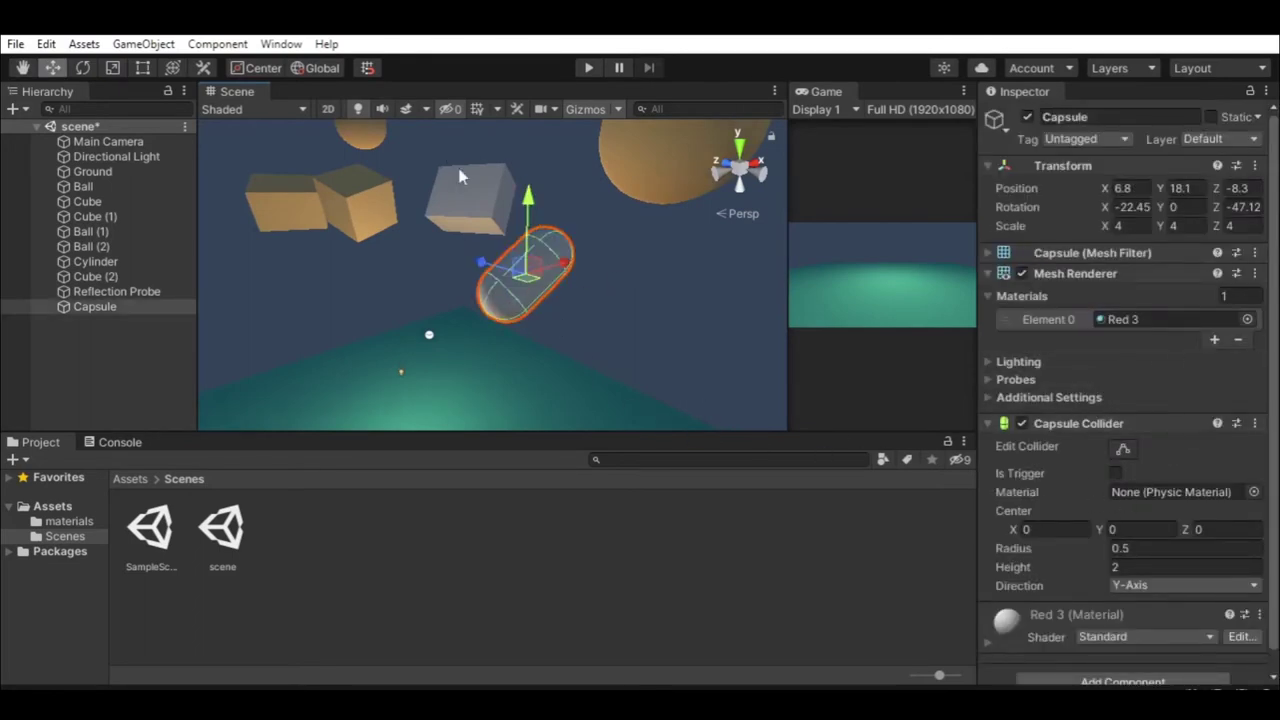
# - Drag the Capsule collider's radius and end handles to resize it, then undo the change
pyautogui.click(1130, 452)
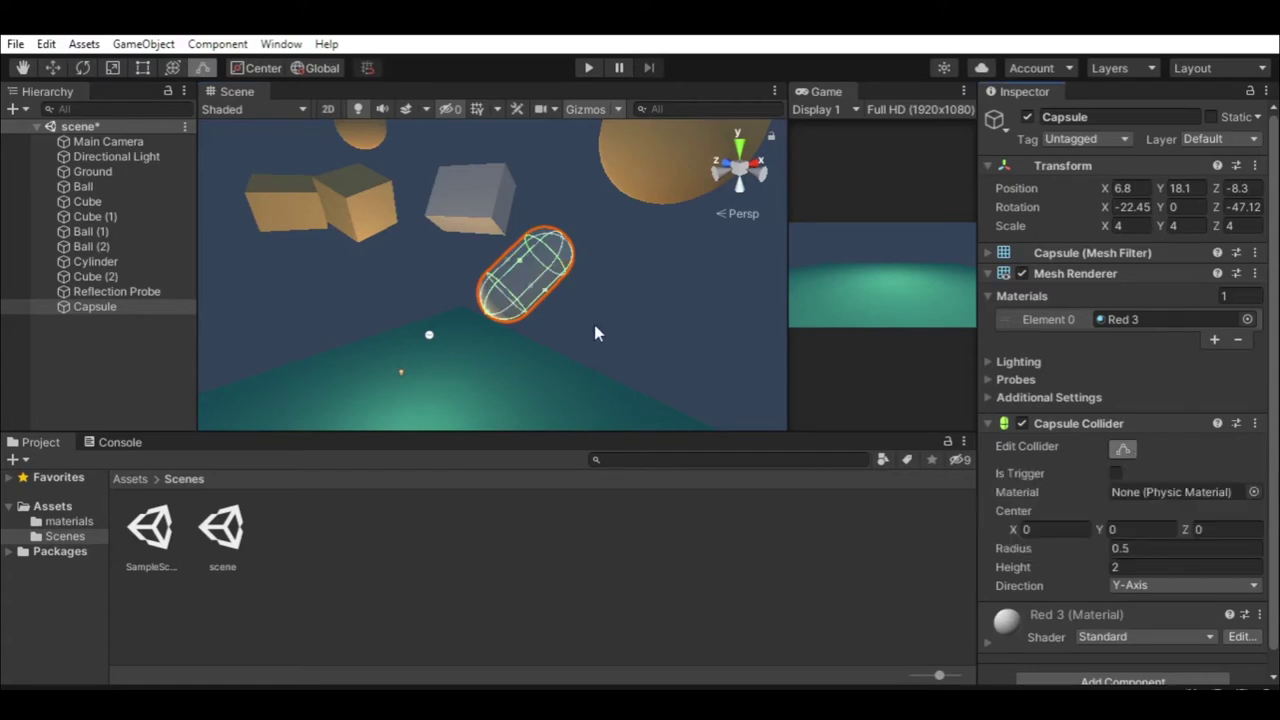
pyautogui.moveTo(519, 267); pyautogui.dragTo(567, 237)
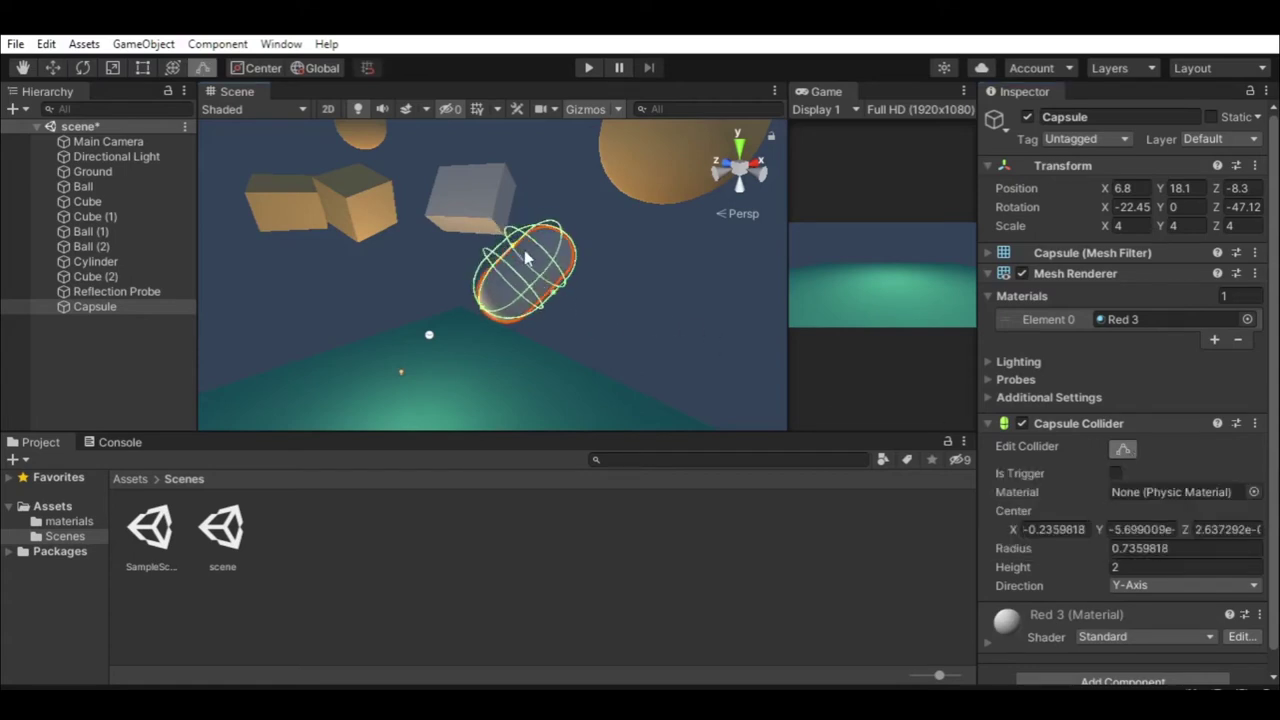
pyautogui.moveTo(484, 320); pyautogui.dragTo(430, 336)
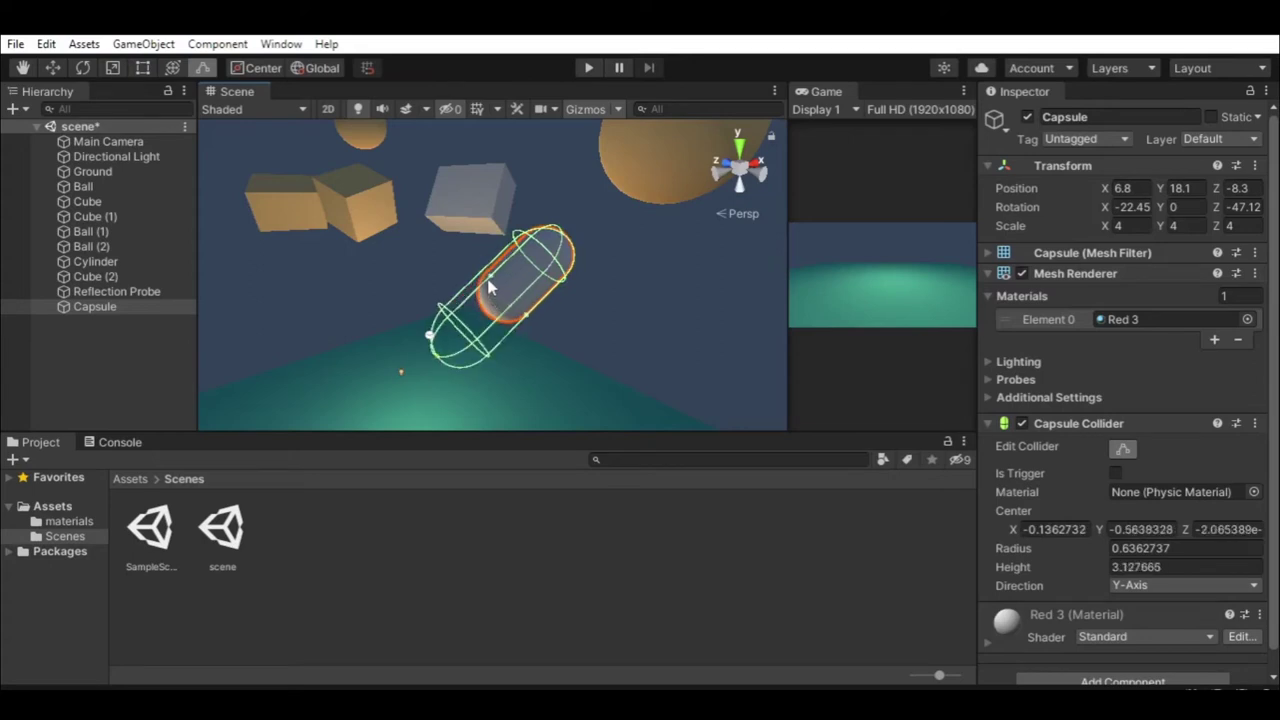
pyautogui.moveTo(470, 255); pyautogui.dragTo(607, 302)
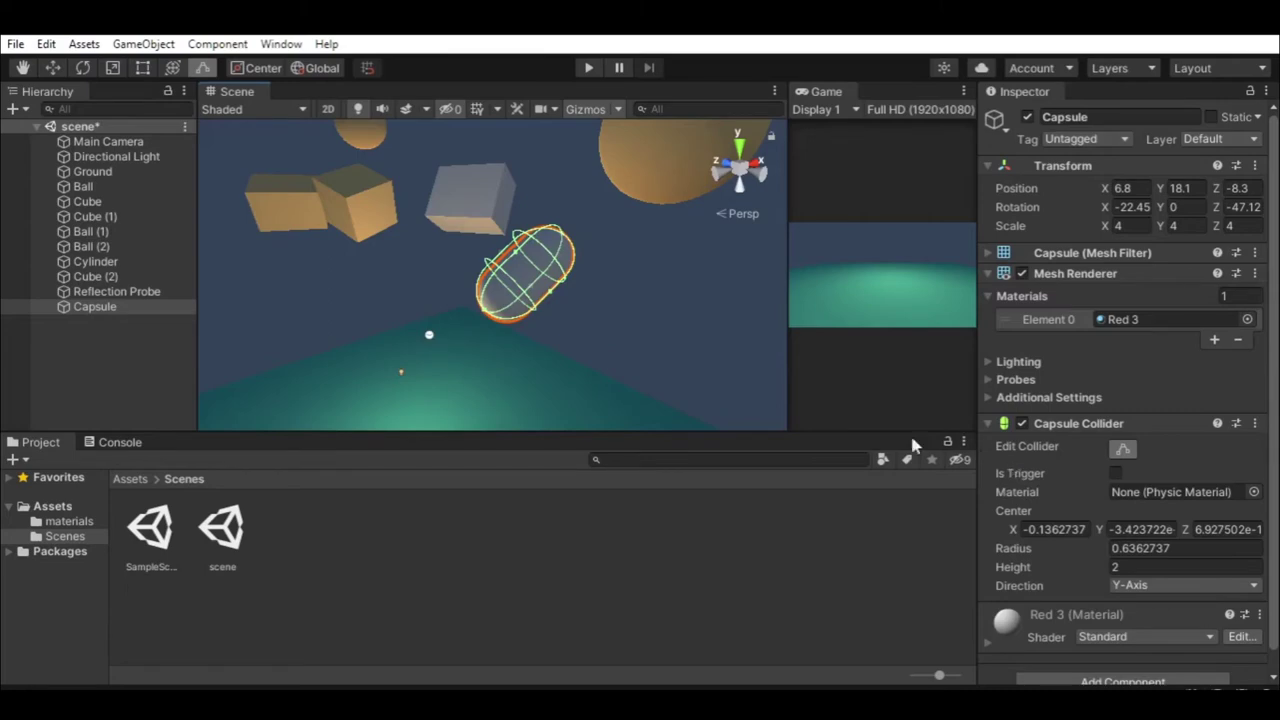
pyautogui.hotkey('ctrl', 'z')
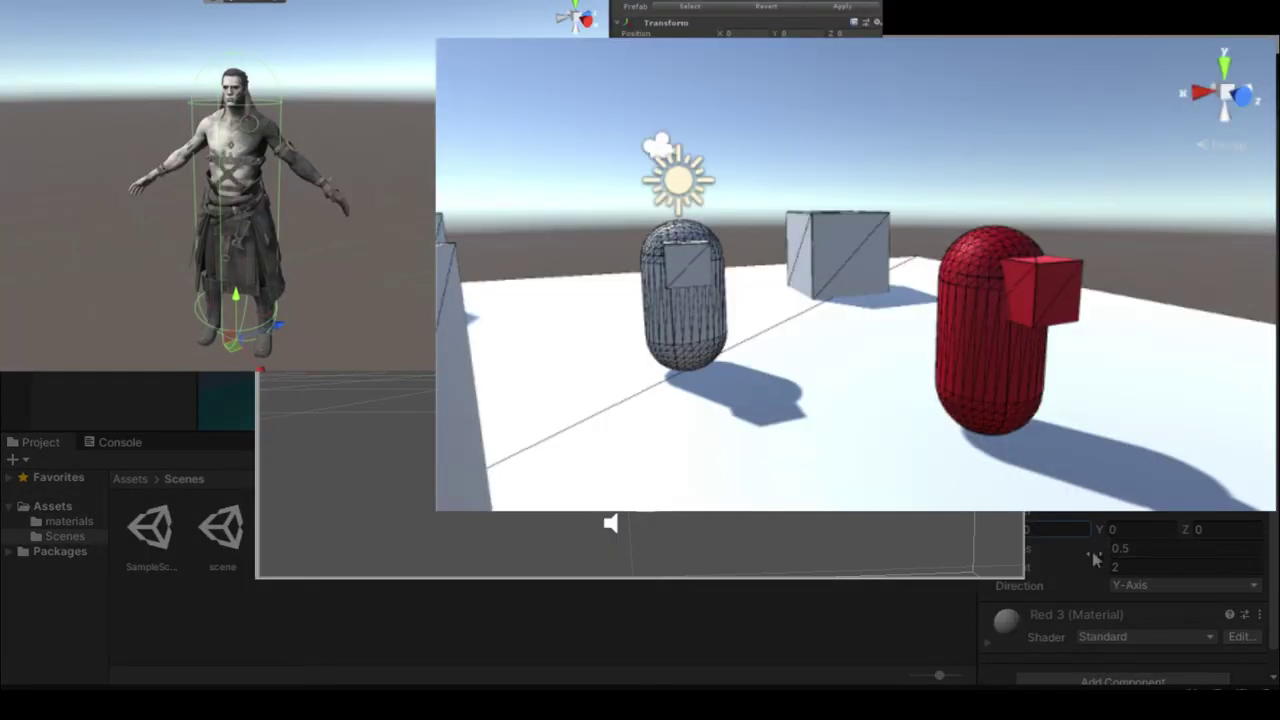
# - Keep the Capsule collider at radius 0.5 and height 2, and set Direction back to Y-Axis
pyautogui.click(1118, 551)
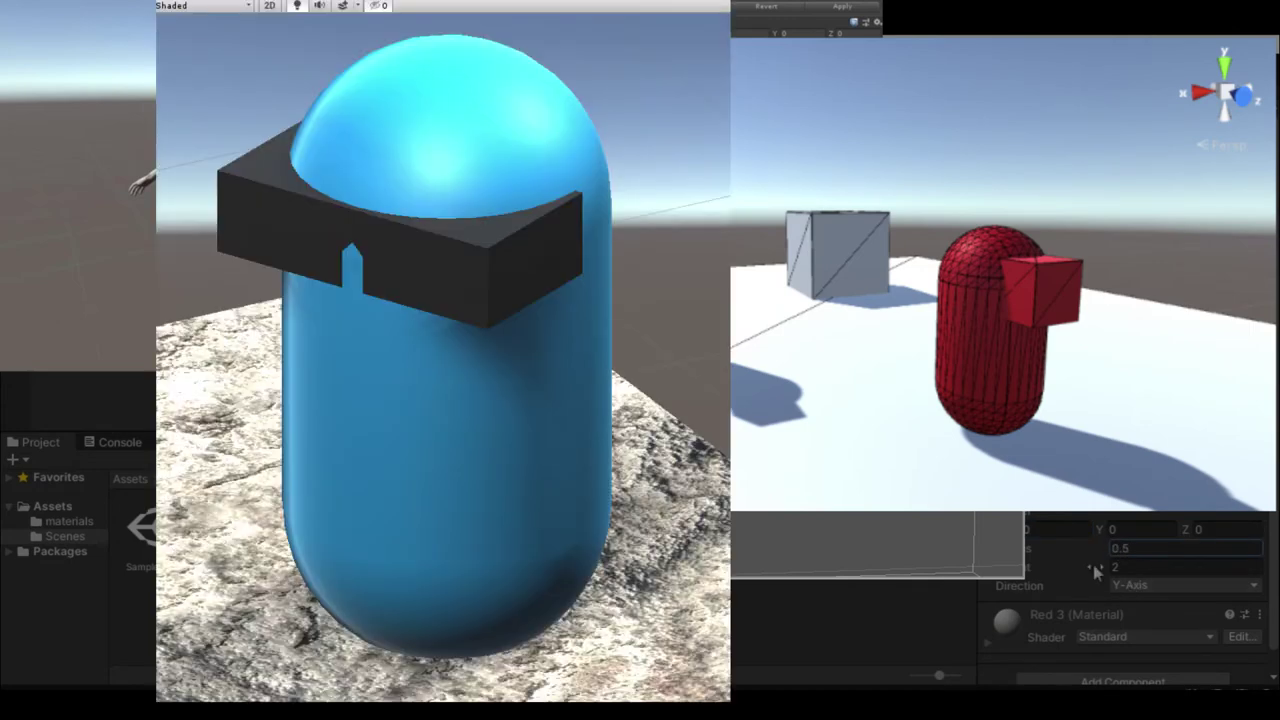
pyautogui.click(1135, 567)
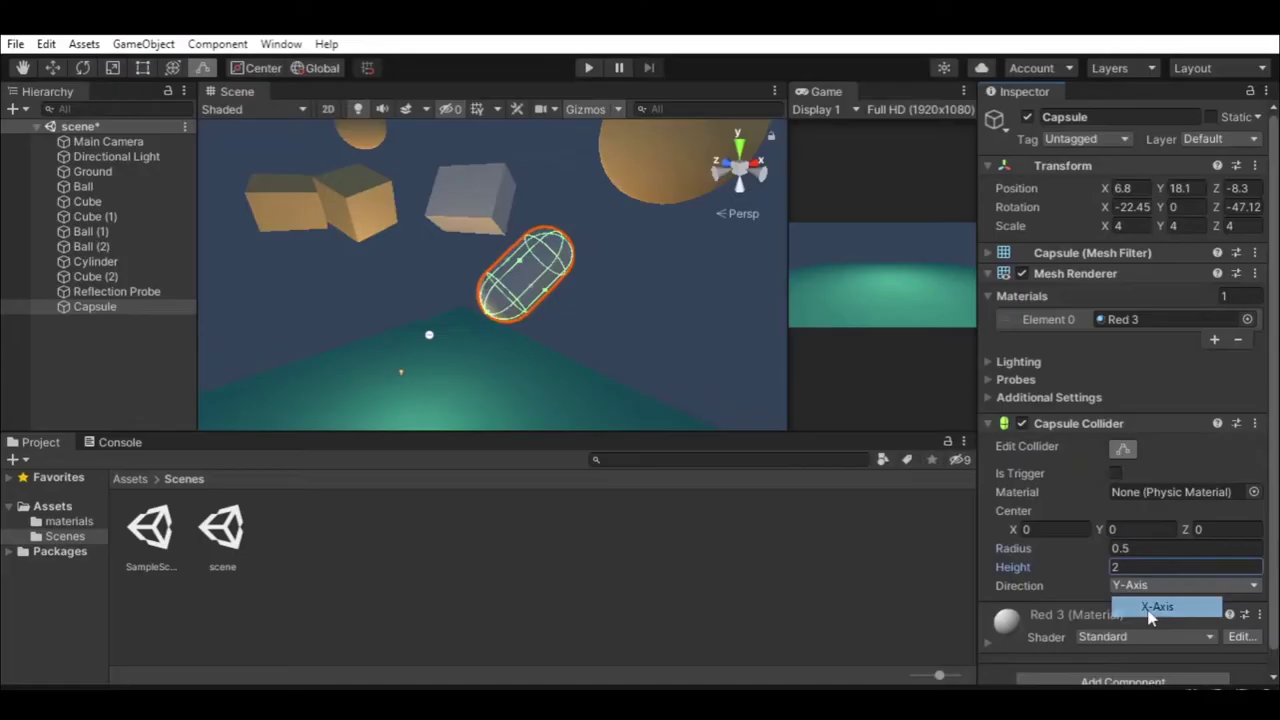
pyautogui.click(1137, 599)
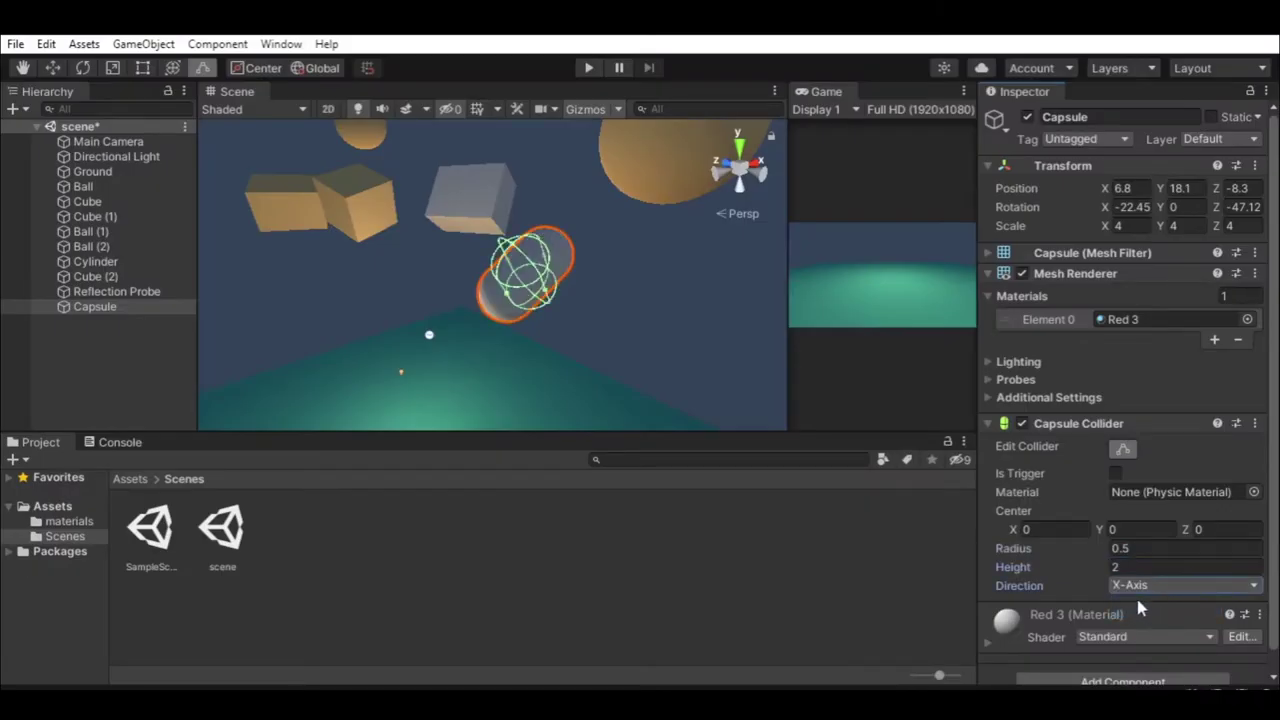
pyautogui.click(1135, 594)
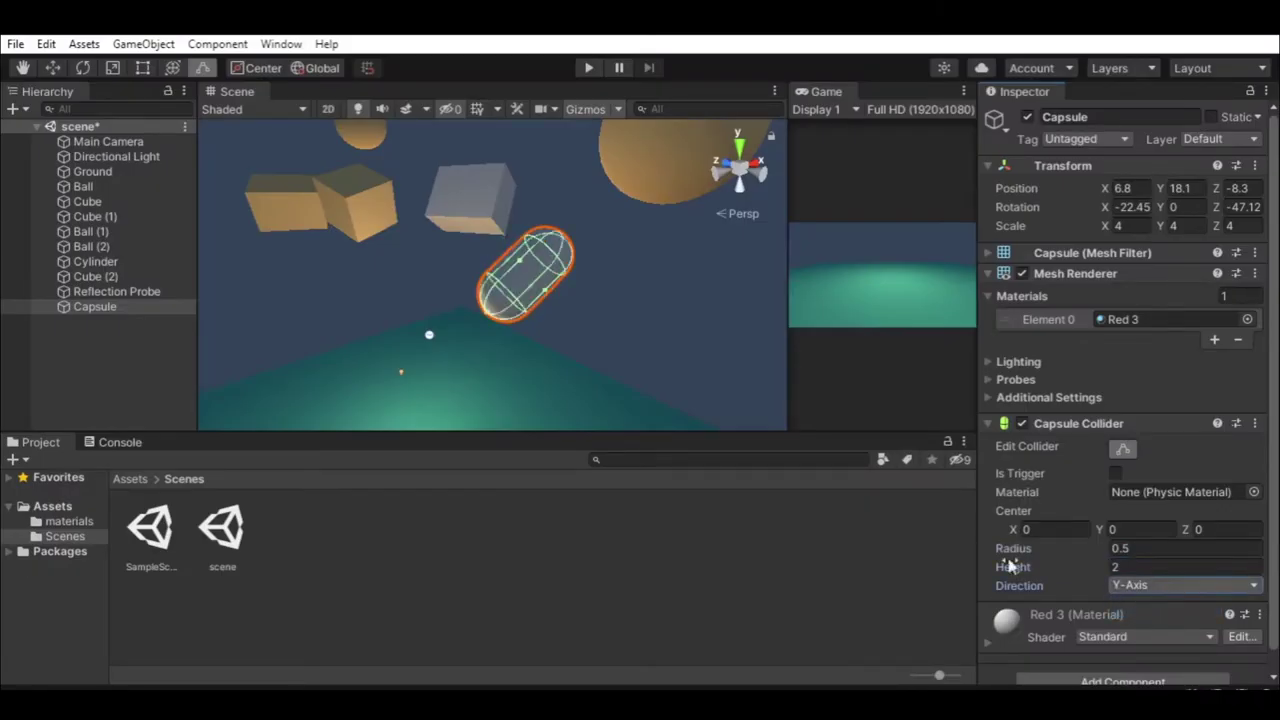
# - Orbit the Scene view to look at the scene from another side
pyautogui.keyDown('alt'); pyautogui.moveTo(703, 337); pyautogui.dragTo(383, 357); pyautogui.keyUp('alt')
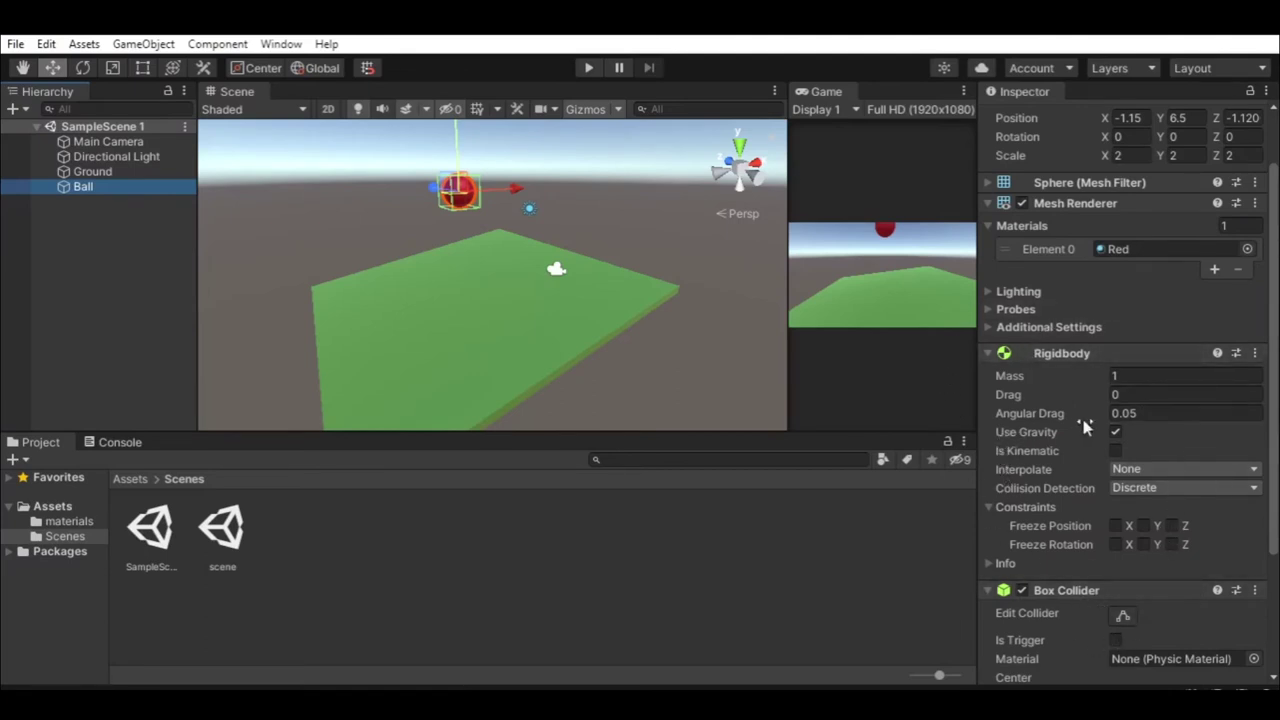
pyautogui.click(1115, 432)
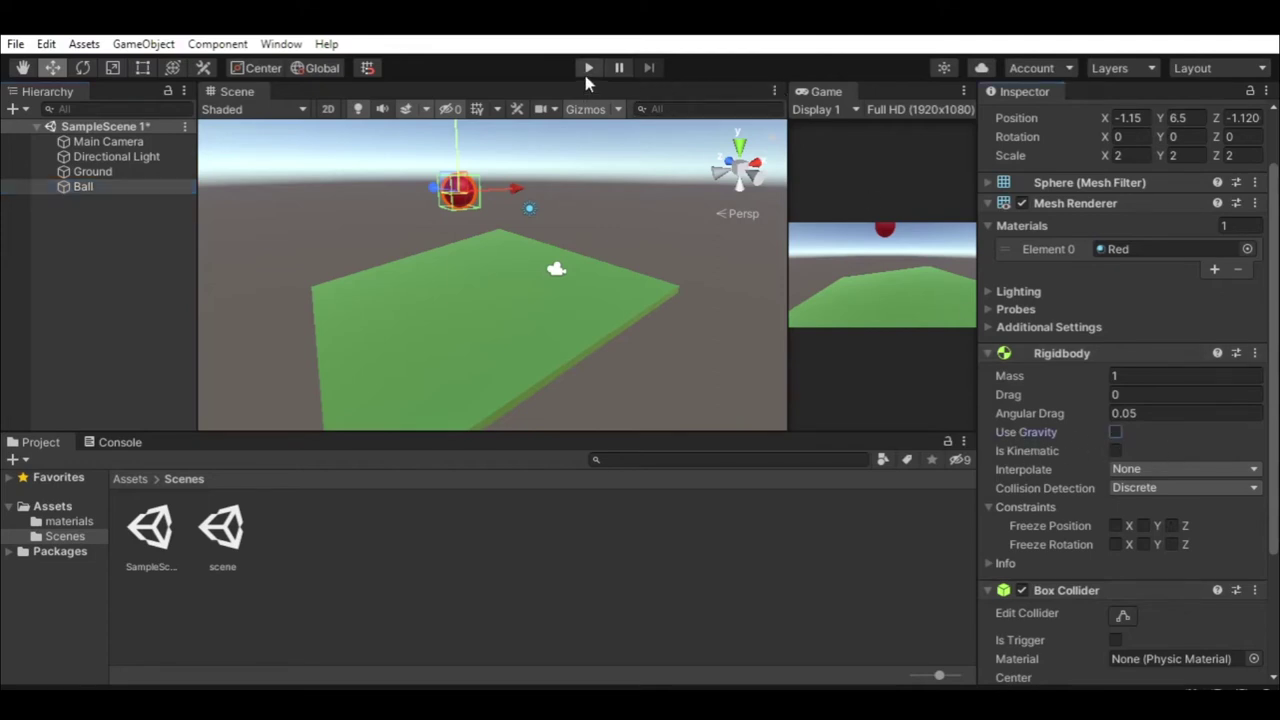
pyautogui.click(586, 74)
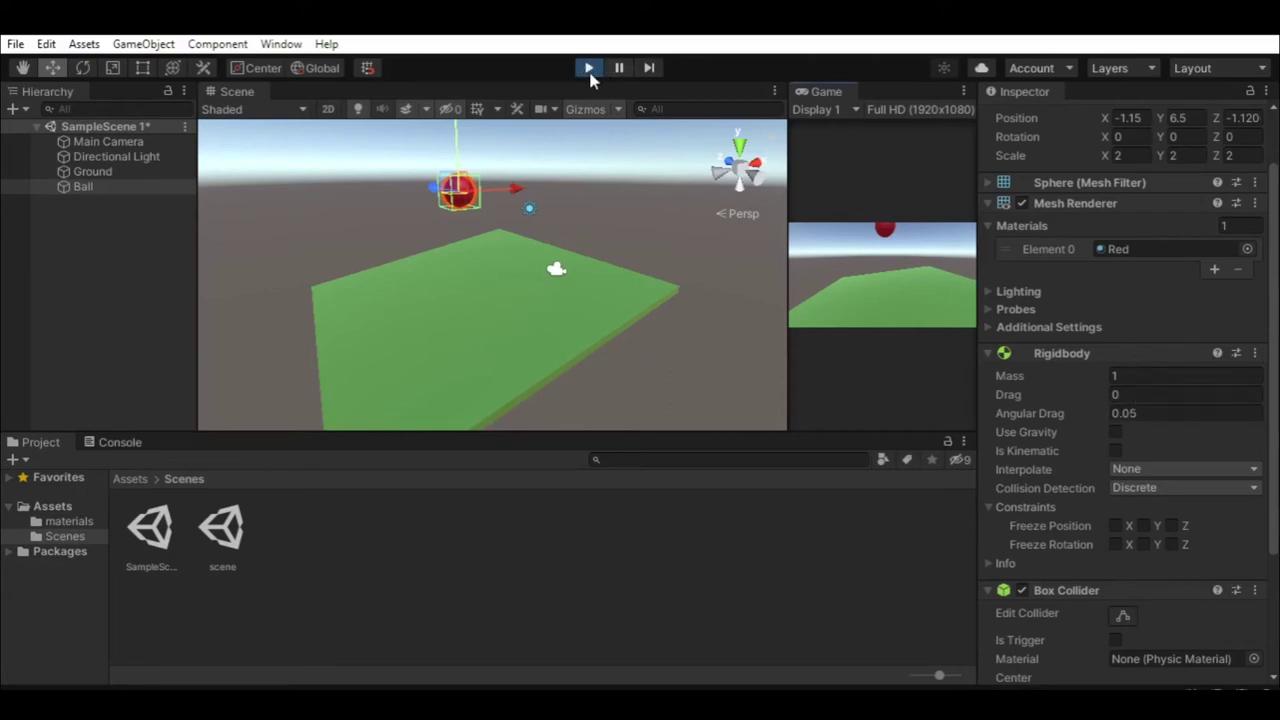
pyautogui.click(593, 68)
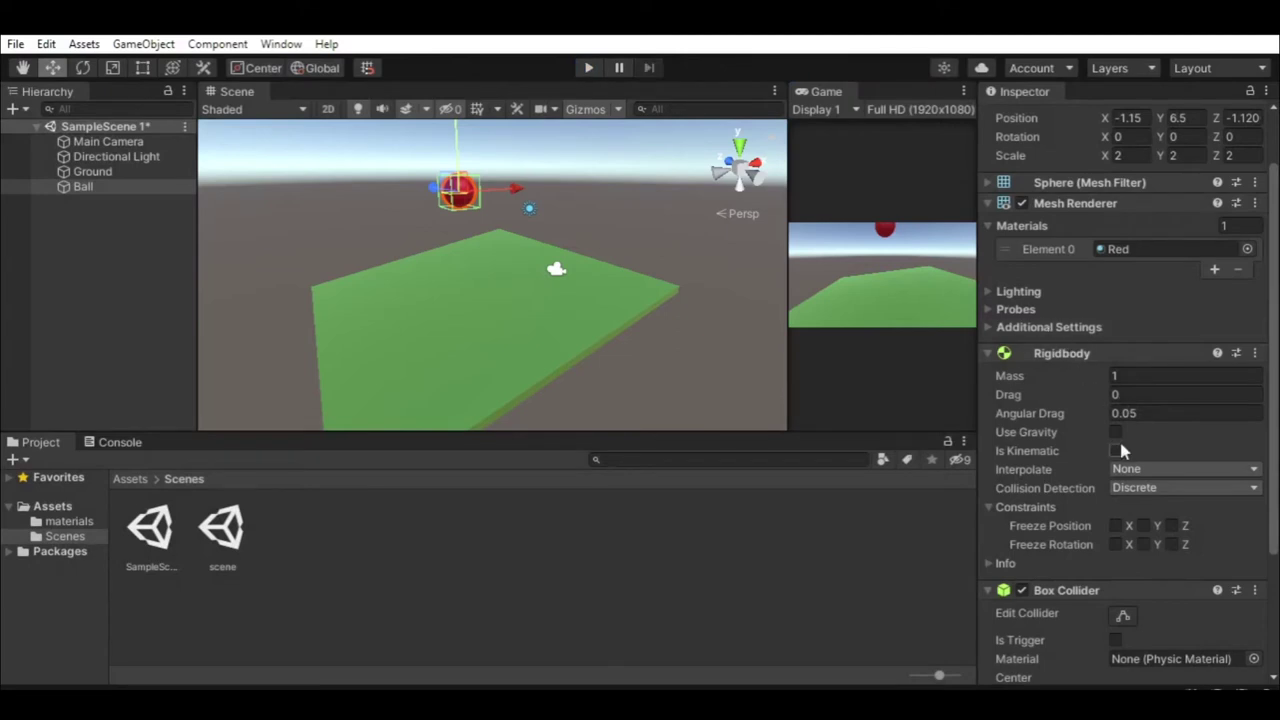
pyautogui.click(596, 67)
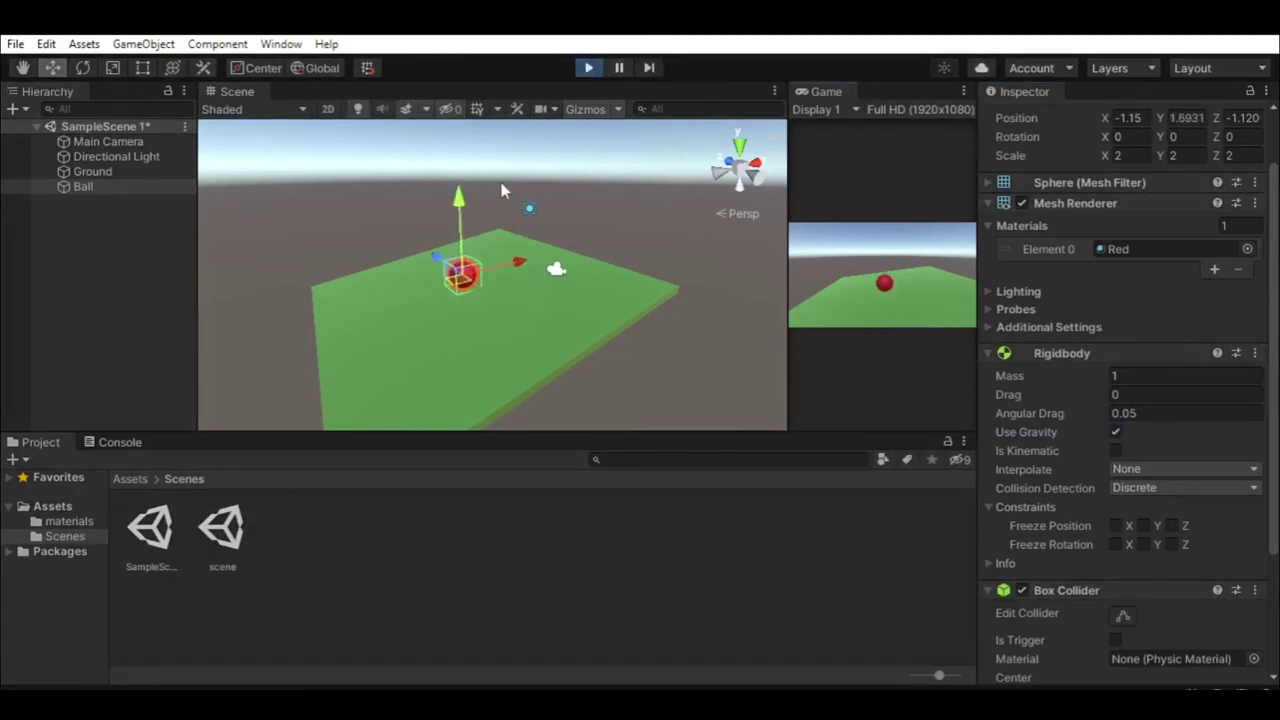
pyautogui.click(588, 68)
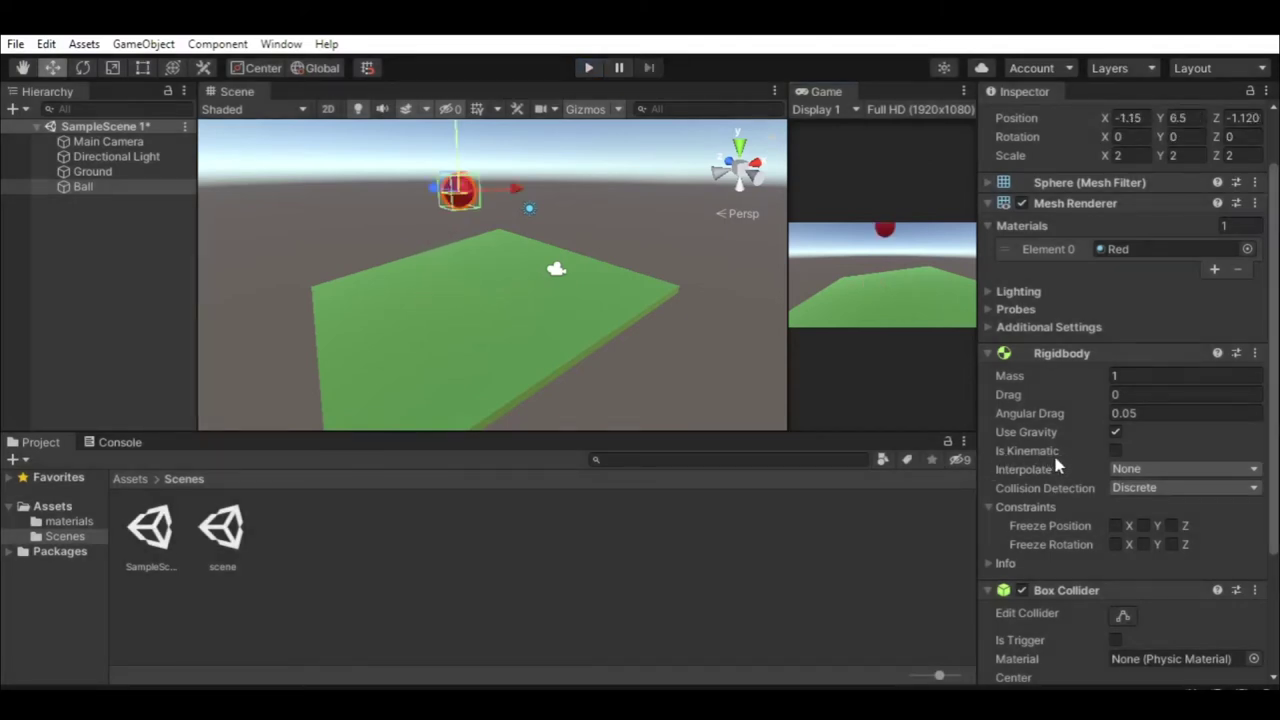
pyautogui.click(588, 68)
pyautogui.click(1116, 451)
pyautogui.click(1116, 451)
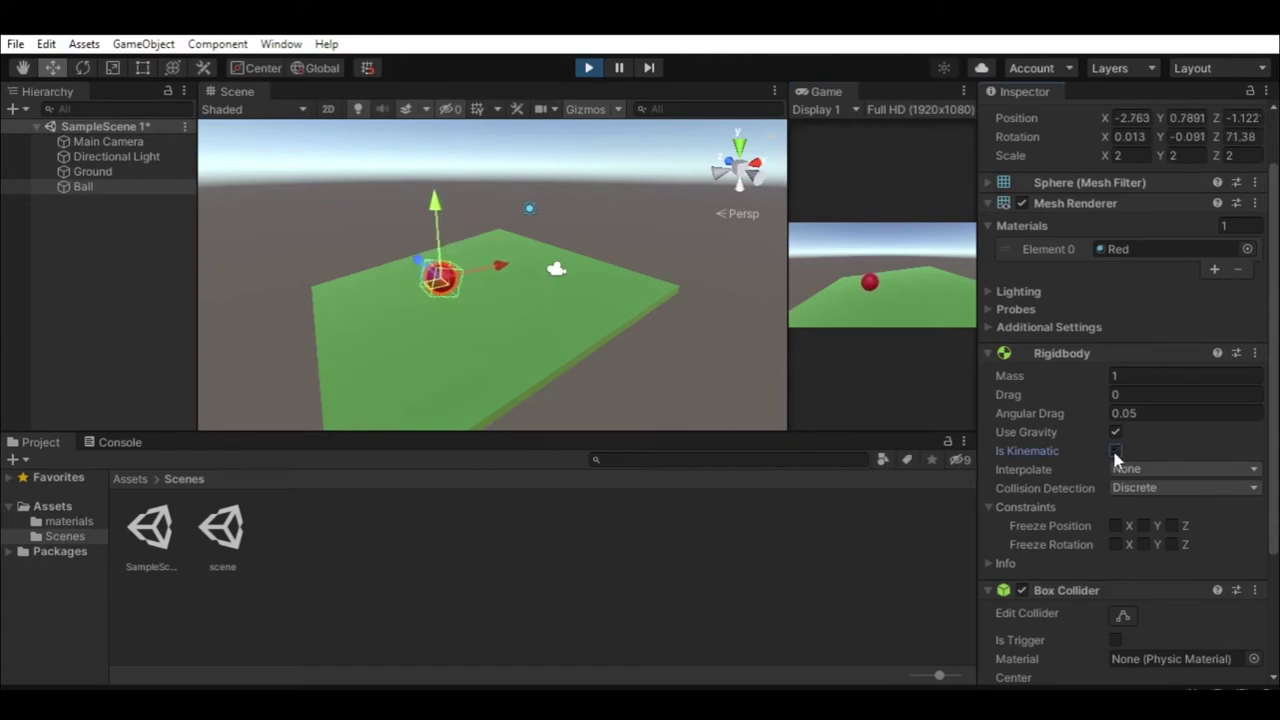
pyautogui.click(589, 68)
pyautogui.click(589, 68)
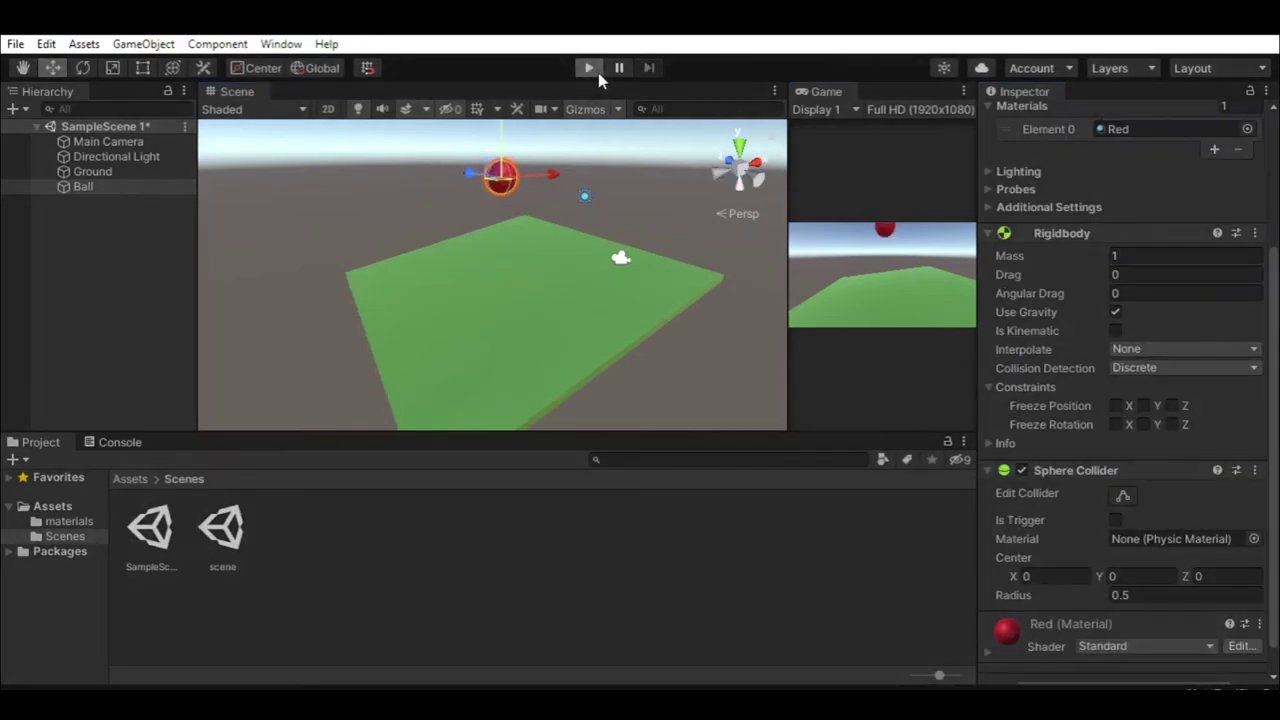
# - Try the ball's Angular Drag at 18.8 and about 5.18, enter 199.3, and stop play mode
pyautogui.moveTo(1105, 293); pyautogui.dragTo(1206, 289)
pyautogui.moveTo(1100, 293); pyautogui.dragTo(1224, 272)
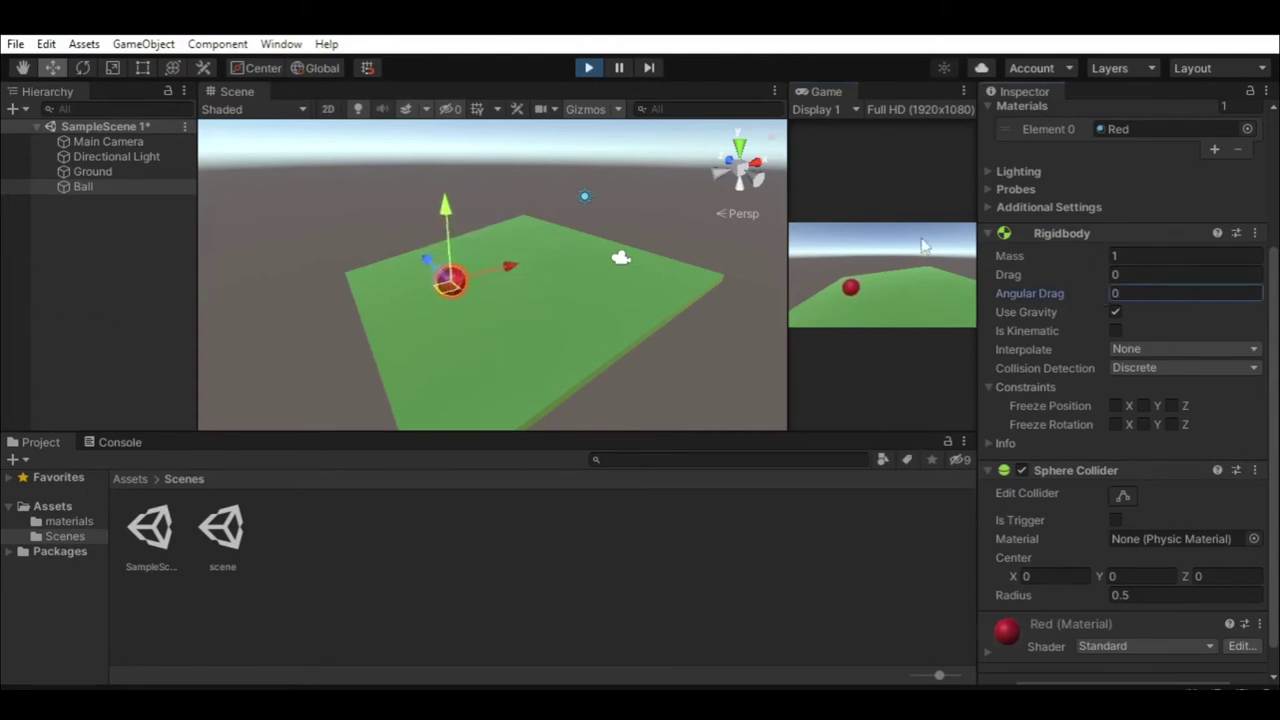
pyautogui.write('199.3')
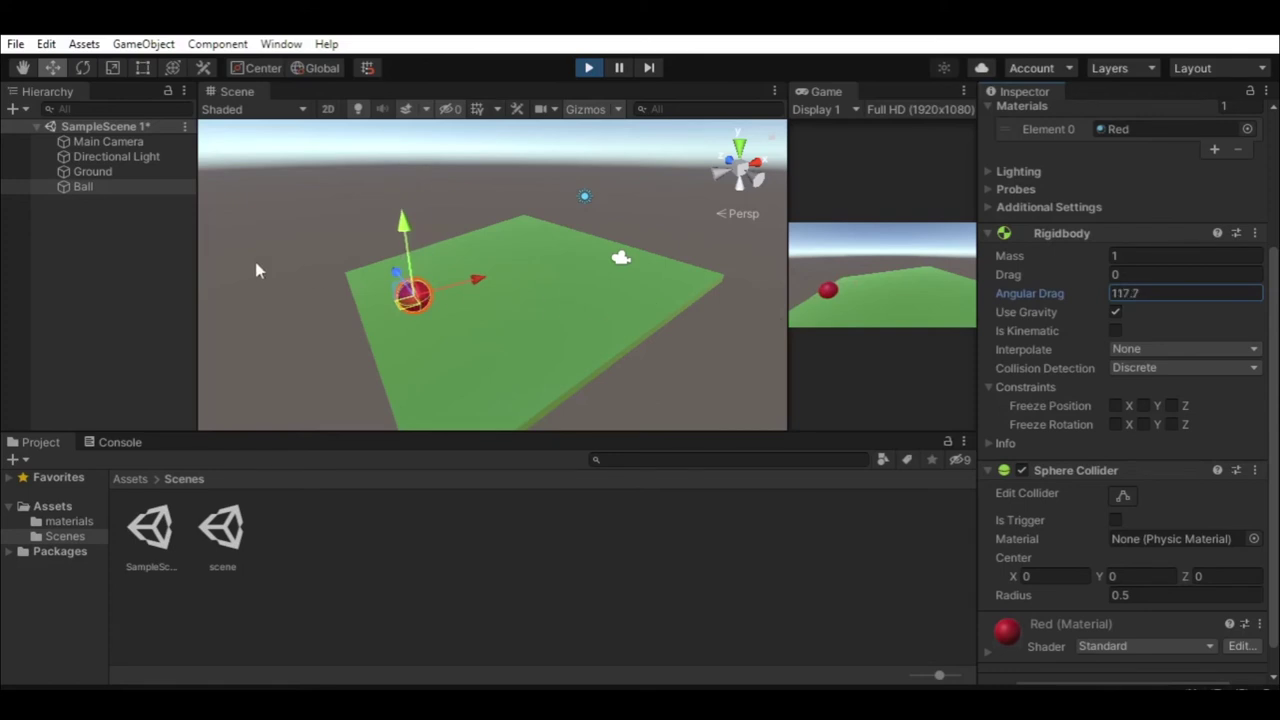
pyautogui.hotkey('ctrl', 'p')
# - Run the scene and lower the ball's Drag to 0.02 while it plays
pyautogui.click(1093, 400)
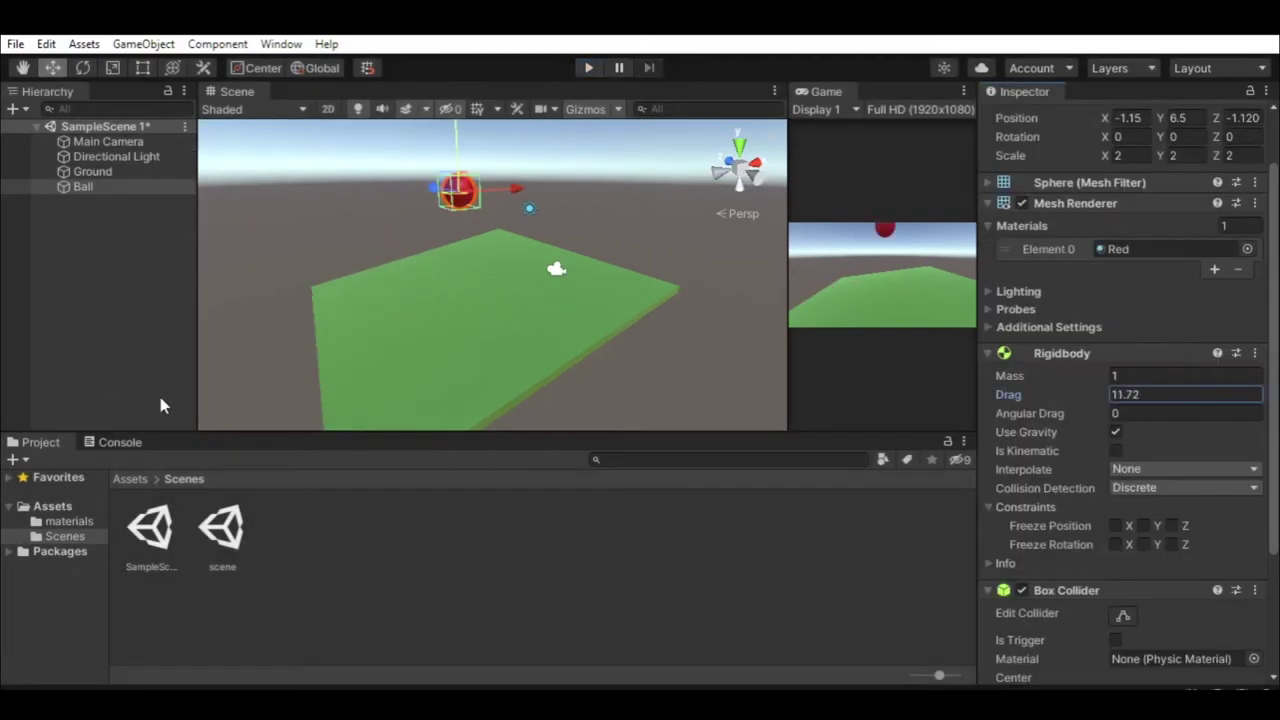
pyautogui.click(588, 68)
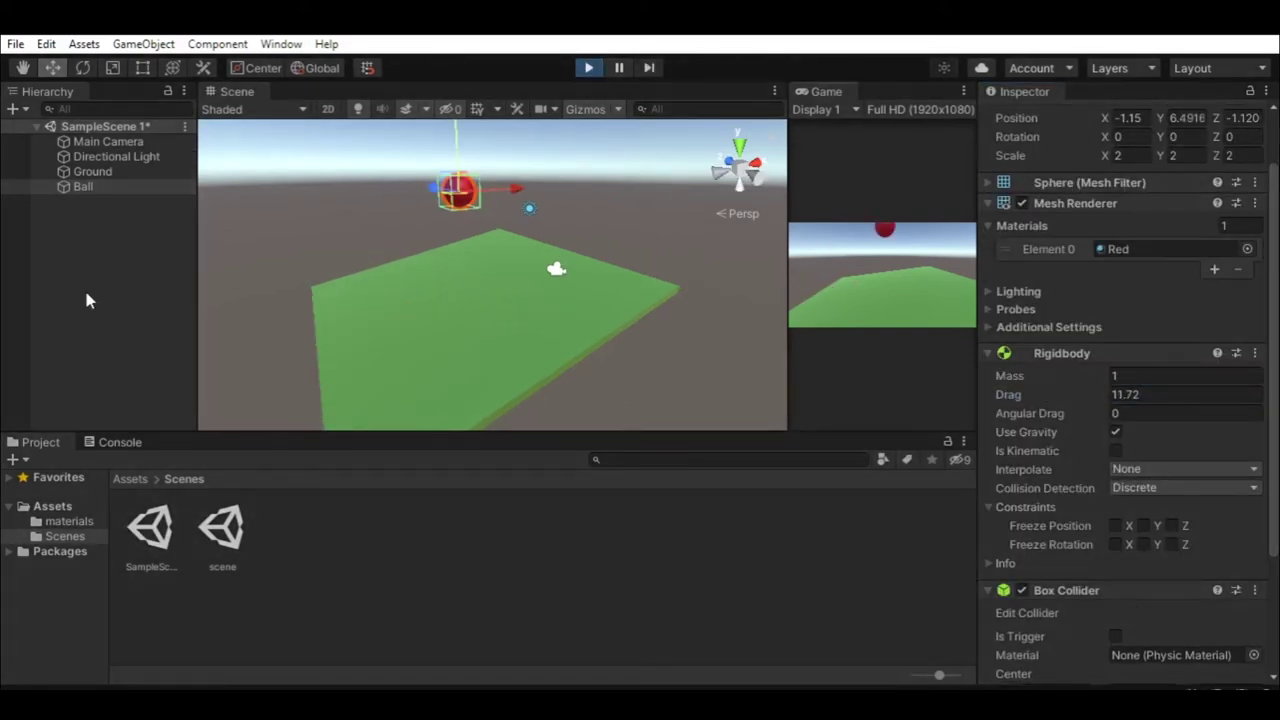
pyautogui.moveTo(1094, 400); pyautogui.dragTo(682, 390)
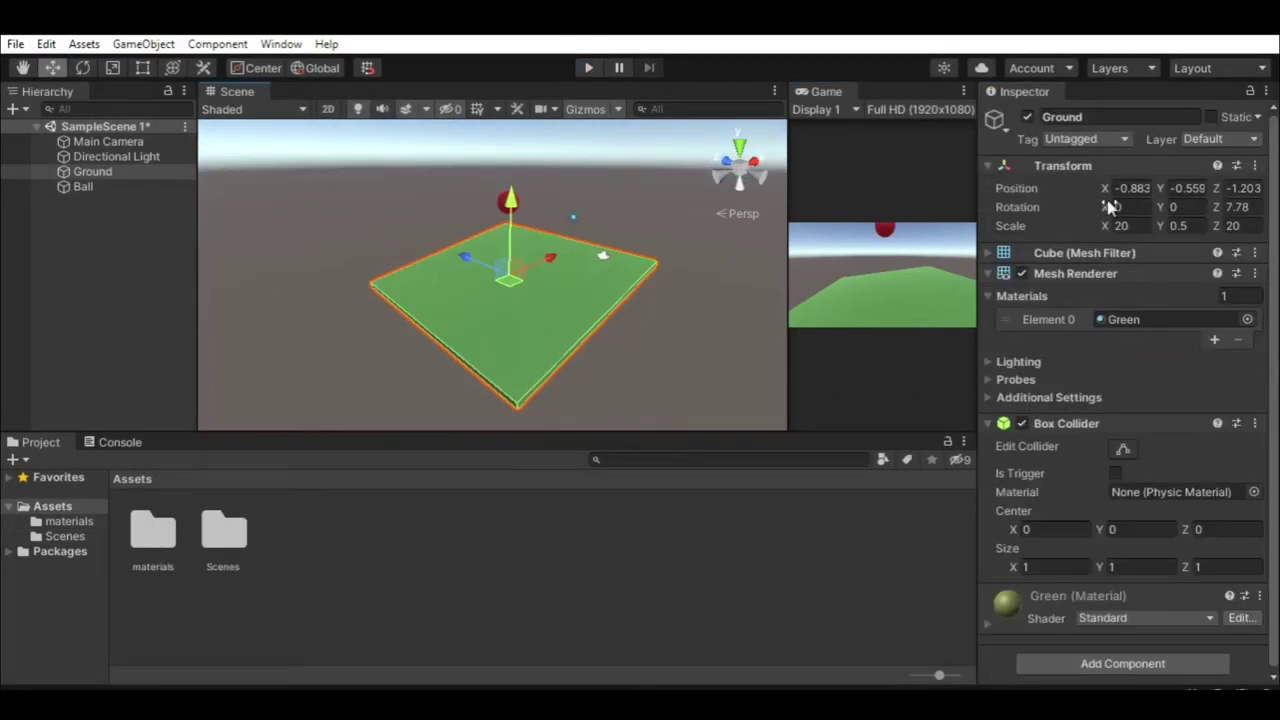
# - Tilt the ground's rotation, then test the ball falling with Freeze Position X enabled
pyautogui.moveTo(1108, 206); pyautogui.dragTo(820, 190)
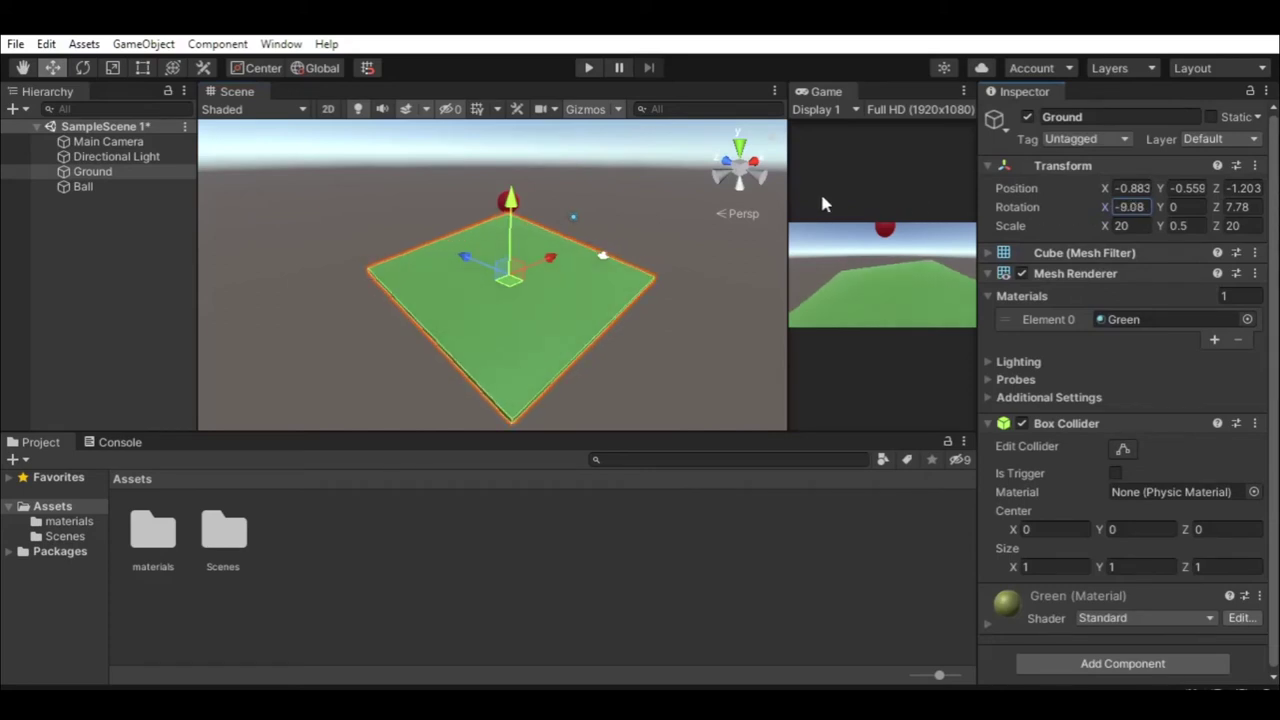
pyautogui.click(587, 69)
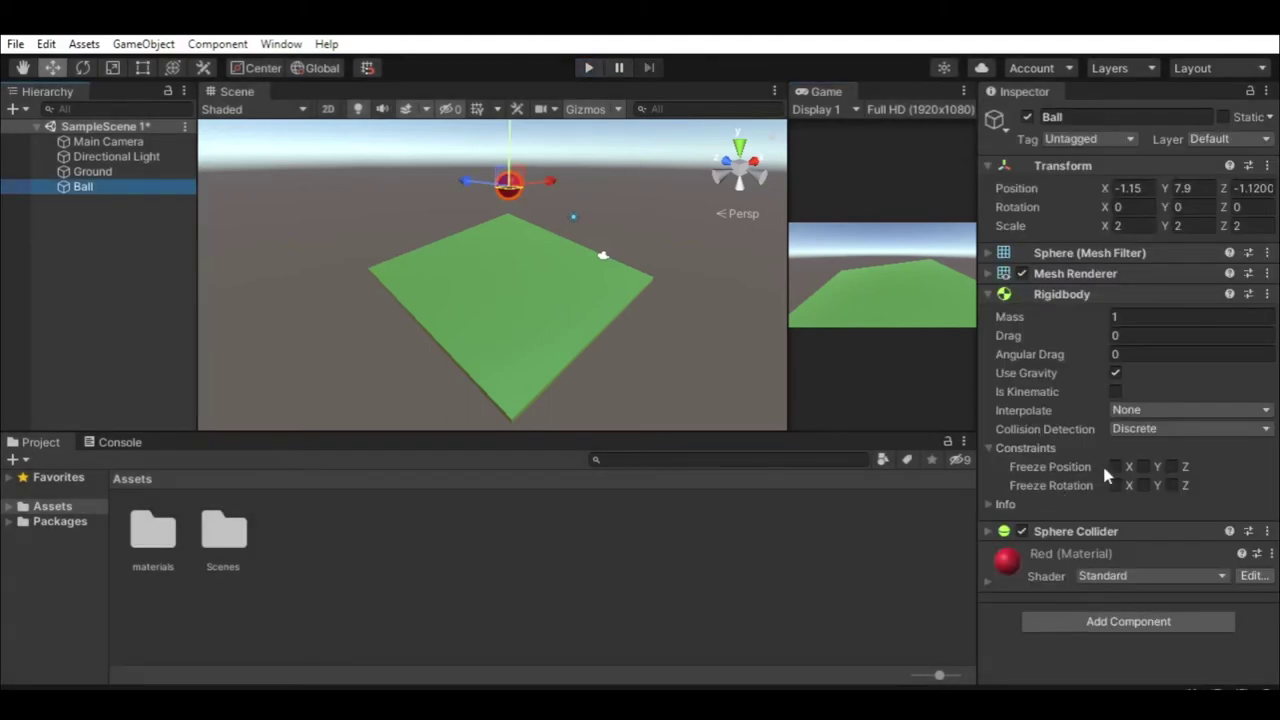
pyautogui.click(1116, 469)
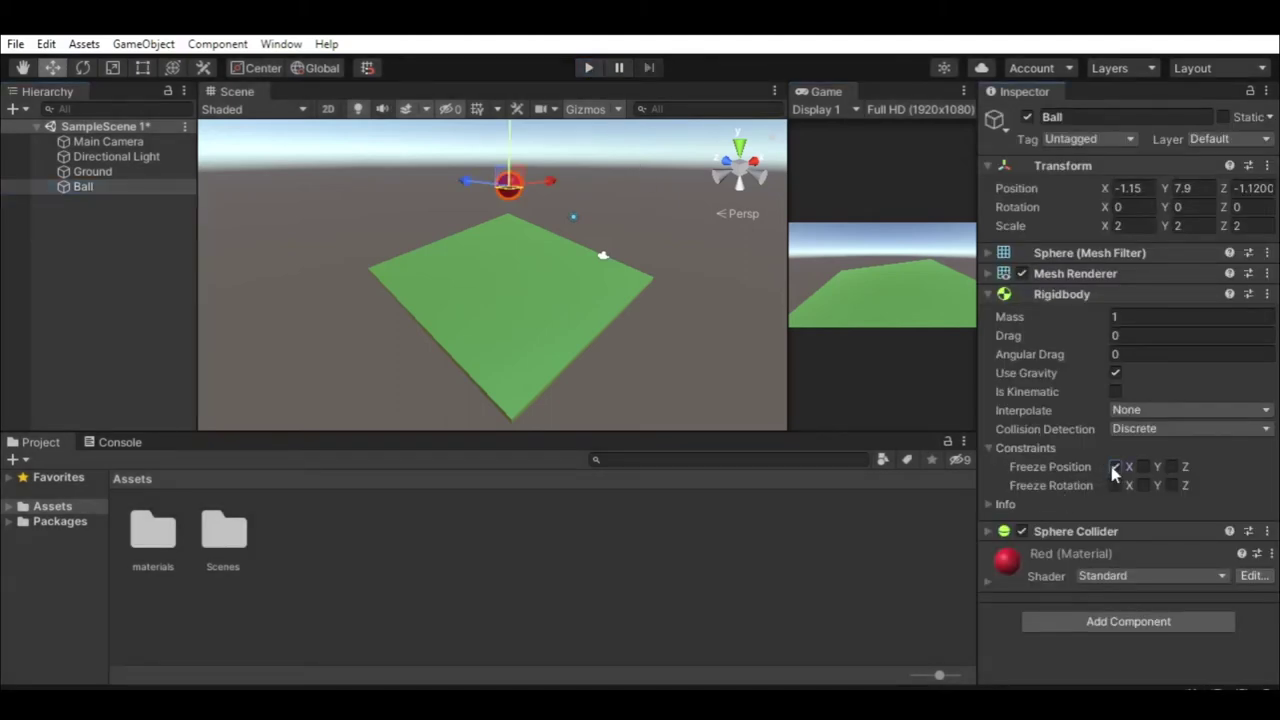
pyautogui.click(586, 69)
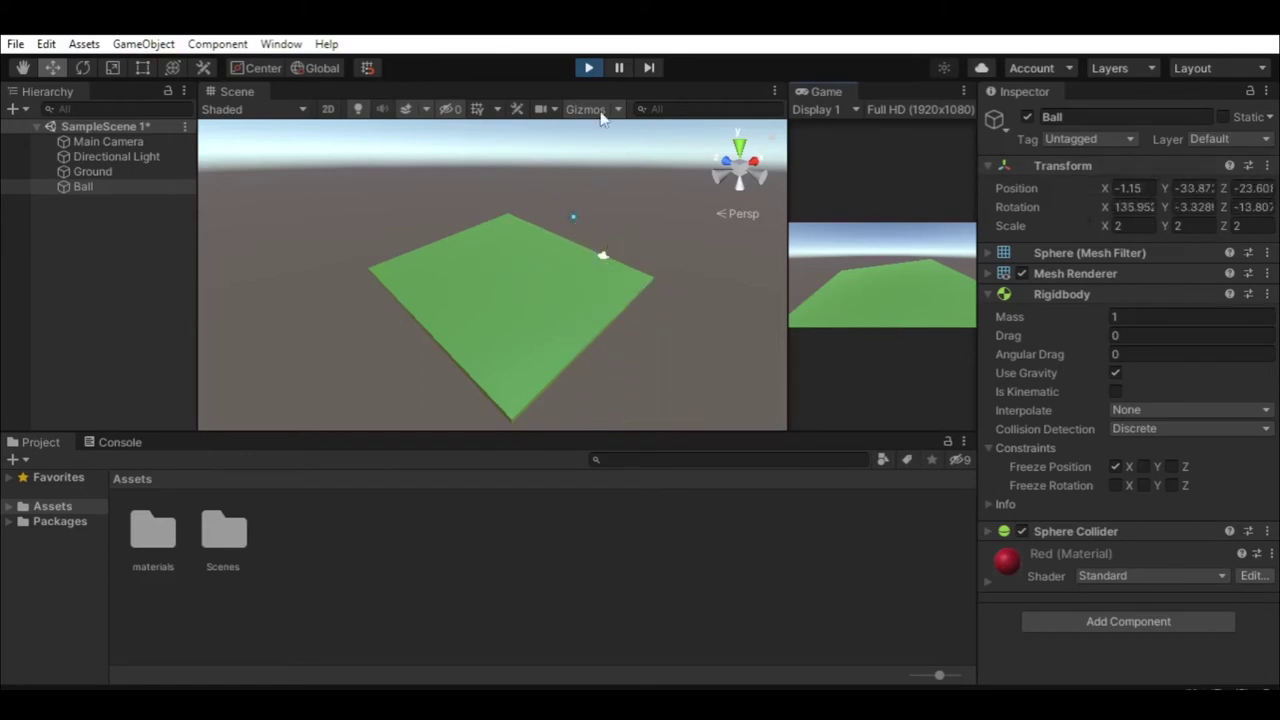
pyautogui.hotkey('ctrl', 'p')
# - Clear Freeze Position X, then test the ball with its vertical (Y) position locked
pyautogui.click(1118, 466)
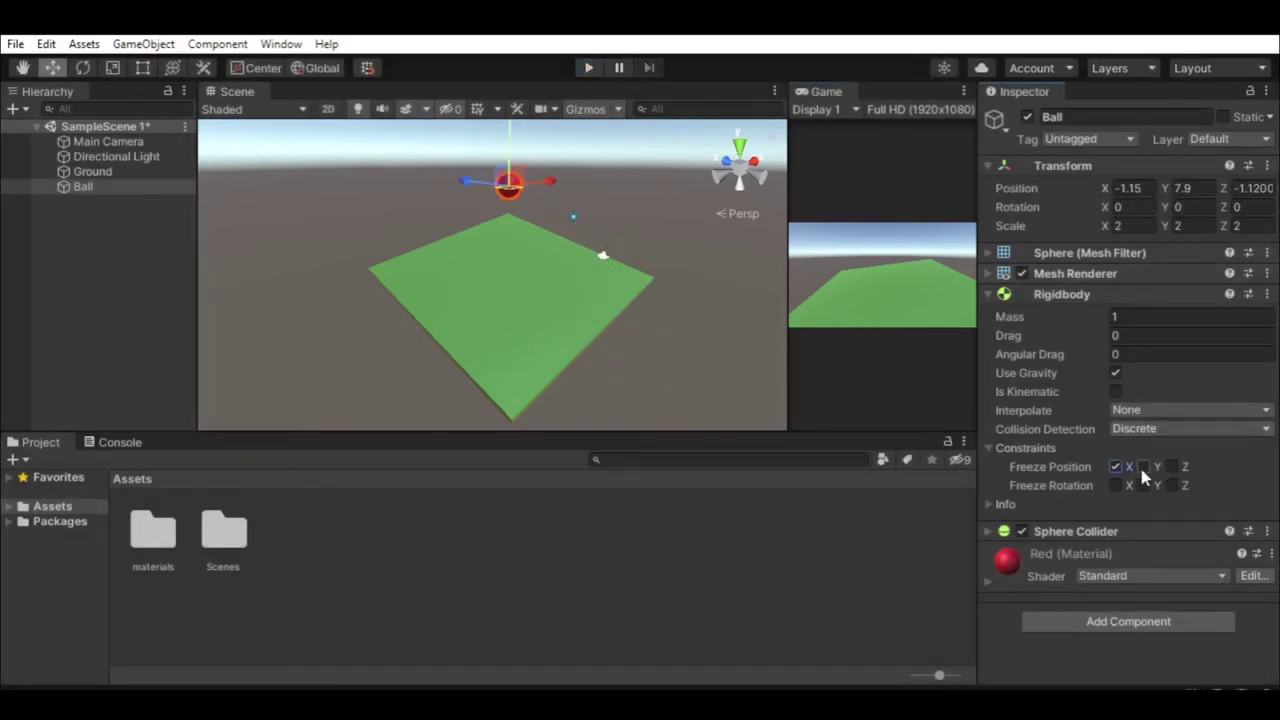
pyautogui.click(588, 67)
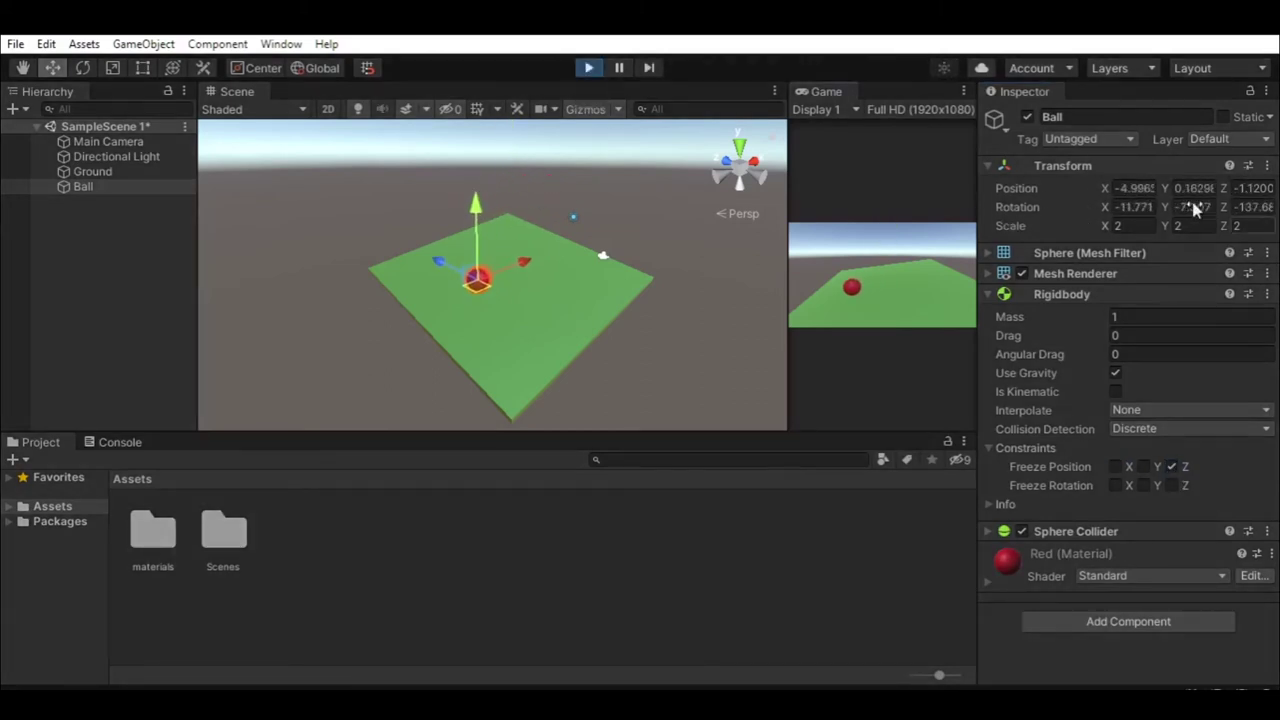
pyautogui.click(588, 67)
pyautogui.click(1171, 467)
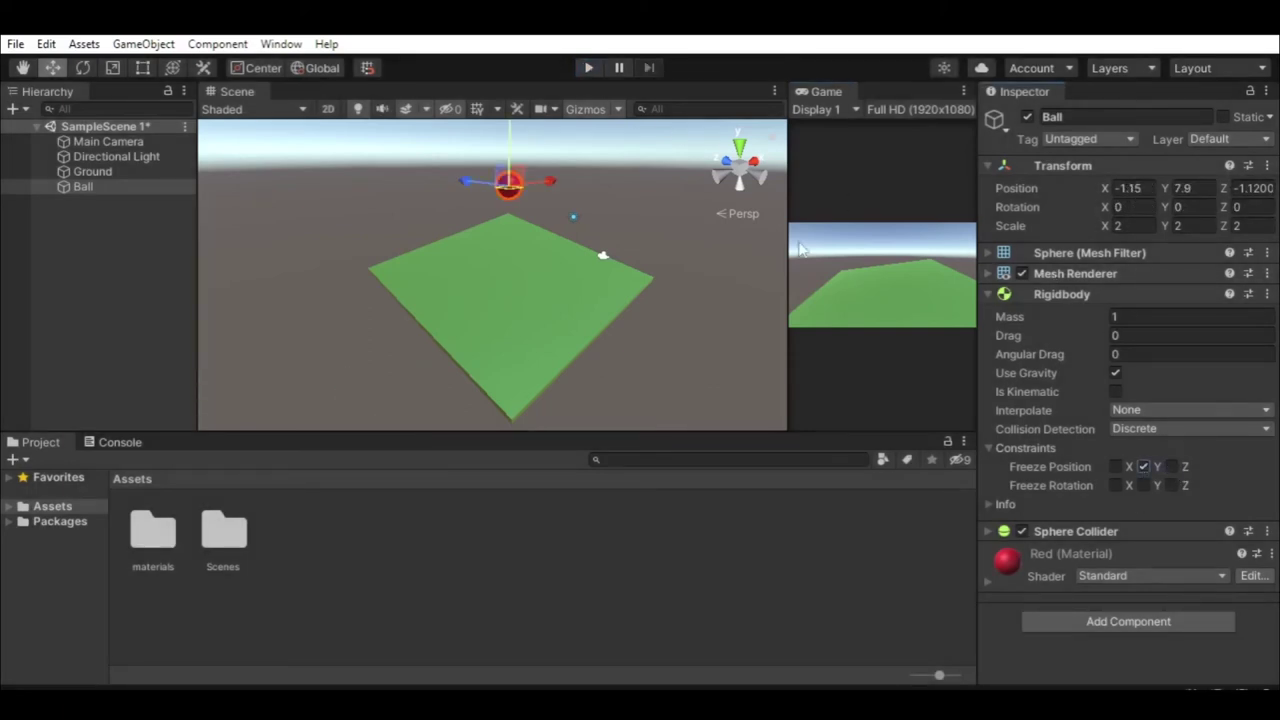
pyautogui.click(596, 68)
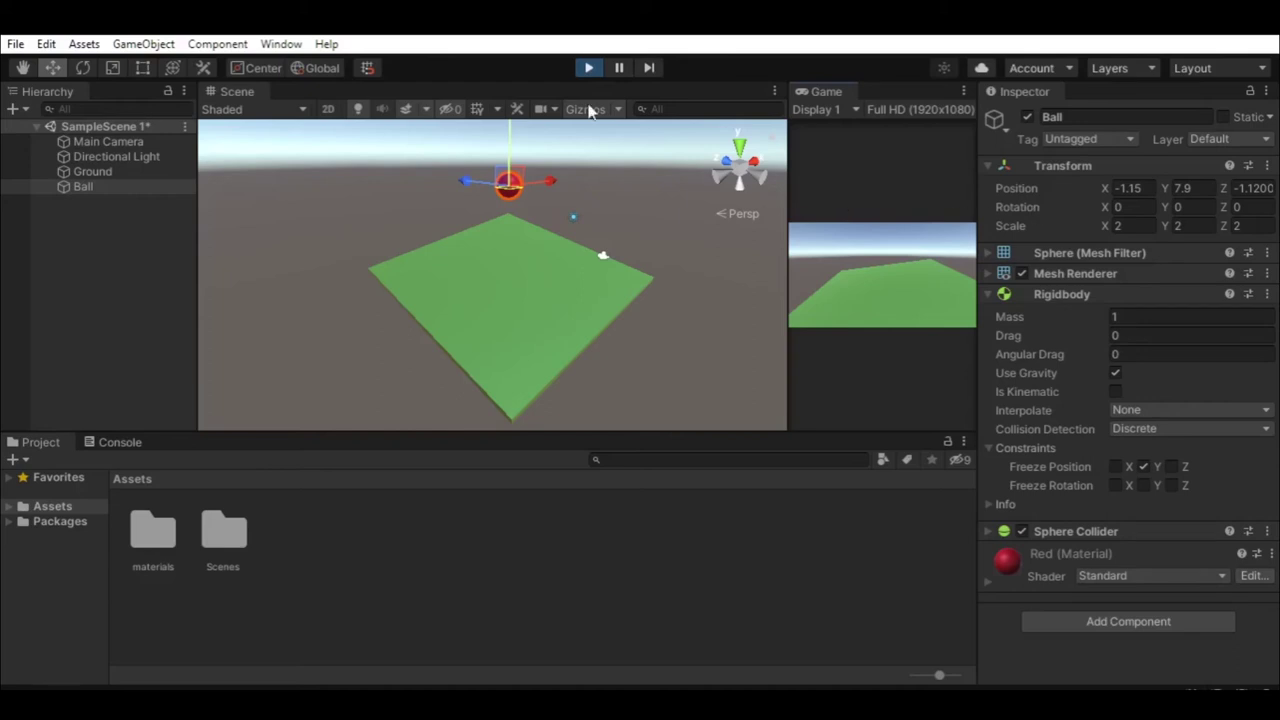
pyautogui.click(1171, 485)
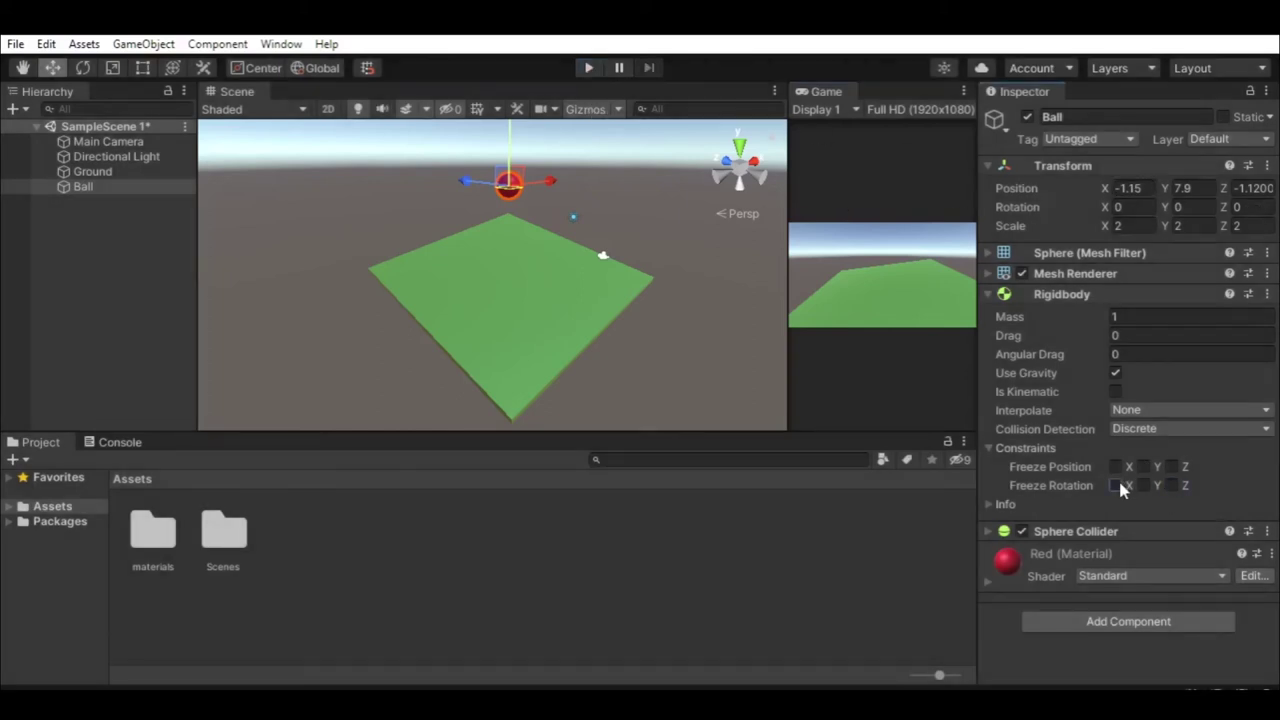
# - Rerun the scene several times to test rotation constraints, then stop and reset the ball
pyautogui.click(589, 68)
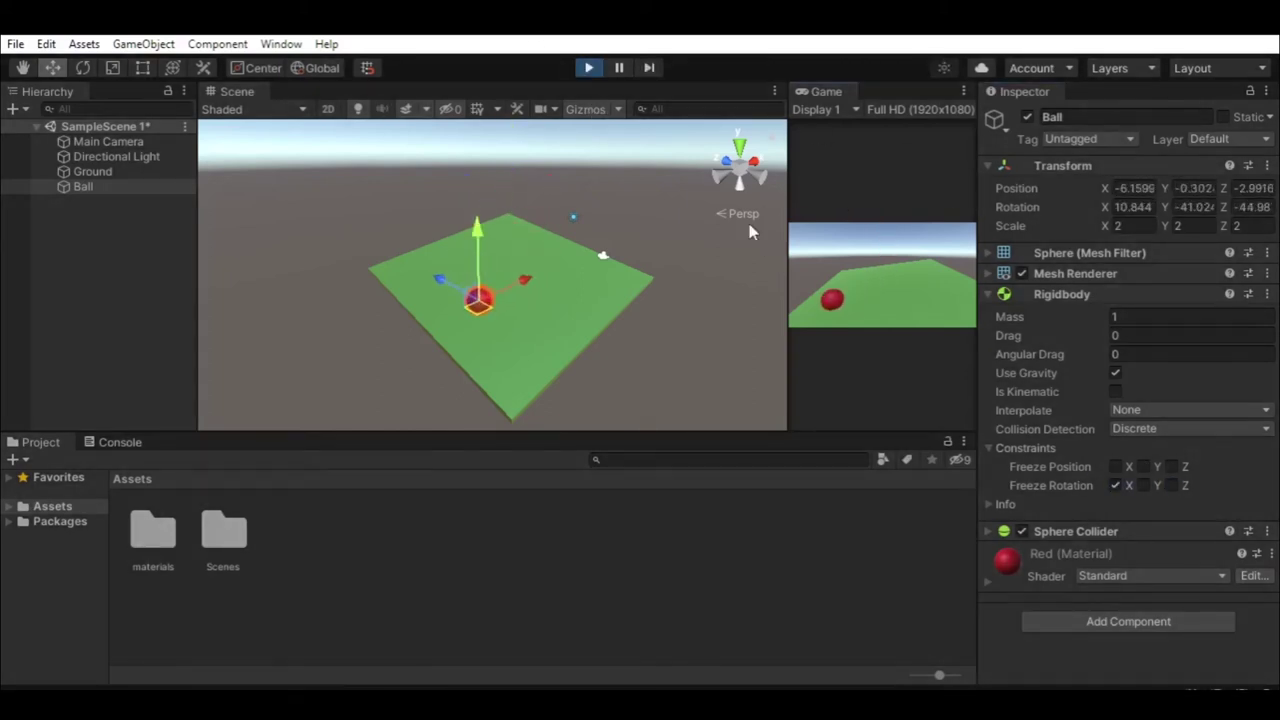
pyautogui.hotkey('ctrl', 'p')
pyautogui.click(589, 68)
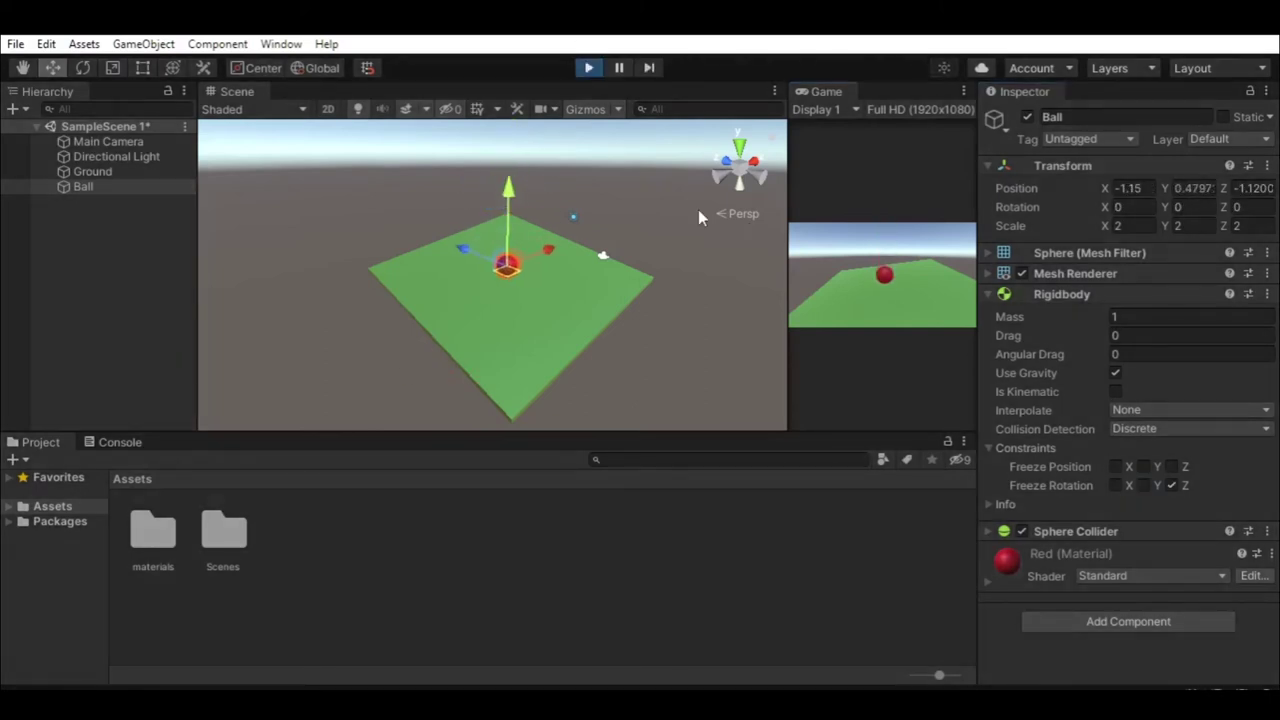
pyautogui.hotkey('ctrl', 'p')
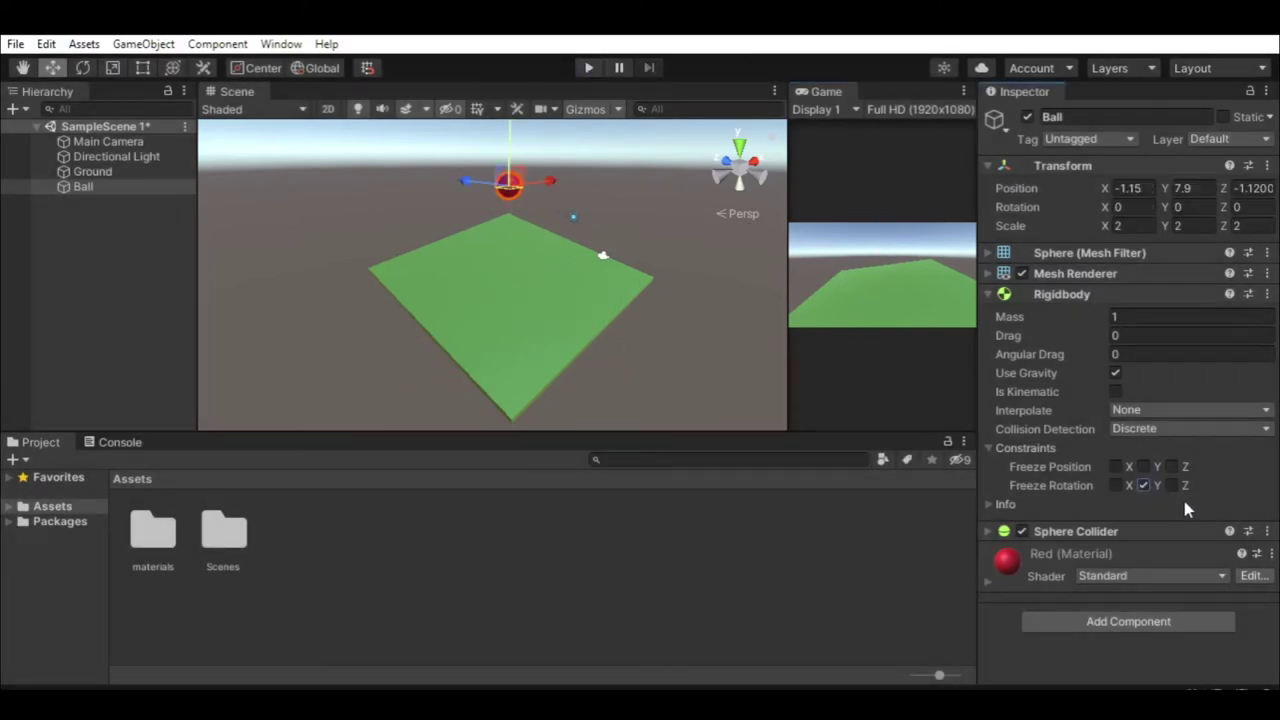
pyautogui.click(589, 68)
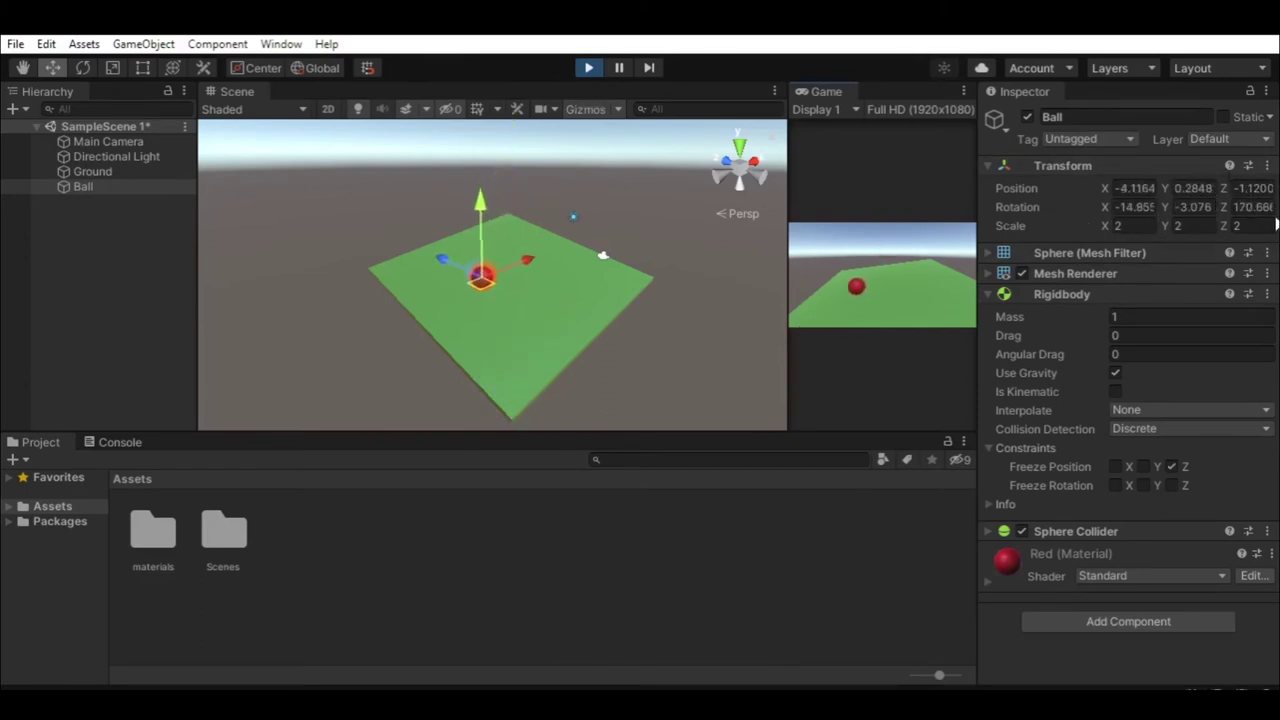
pyautogui.click(590, 69)
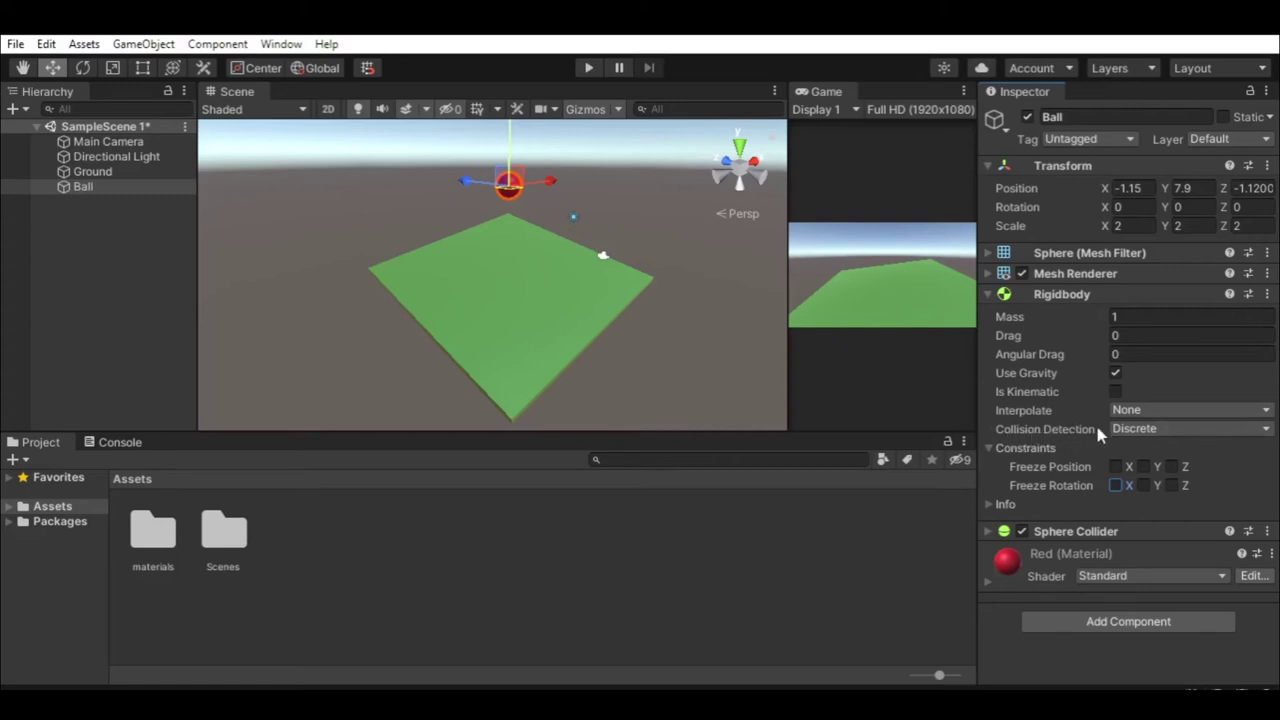
pyautogui.click(1133, 430)
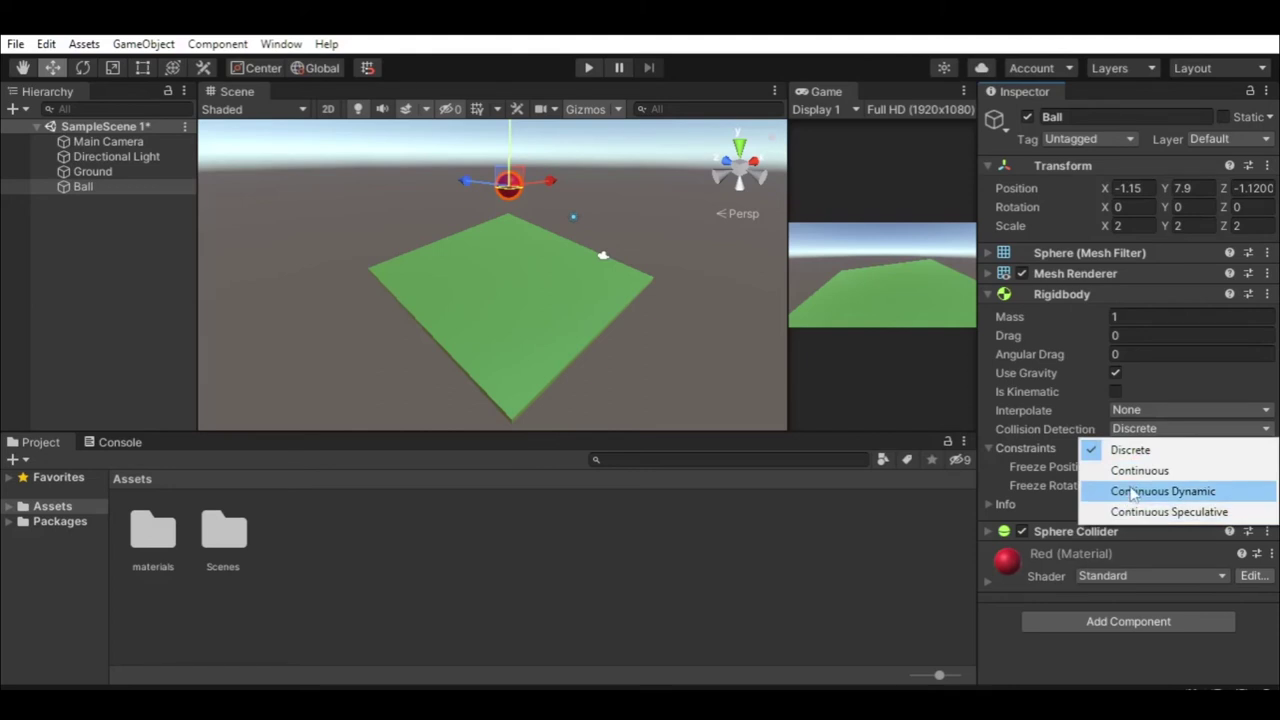
pyautogui.click(1140, 470)
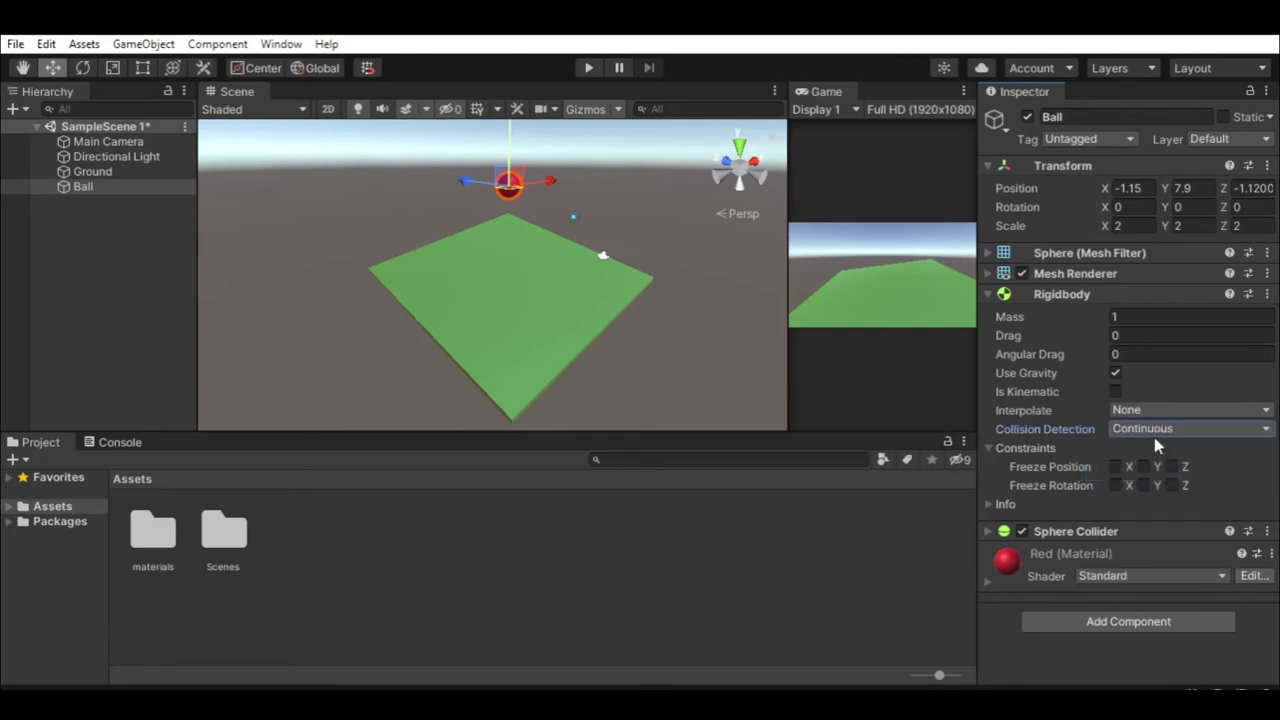
pyautogui.click(1150, 430)
pyautogui.click(1150, 447)
pyautogui.click(1134, 431)
pyautogui.click(1140, 469)
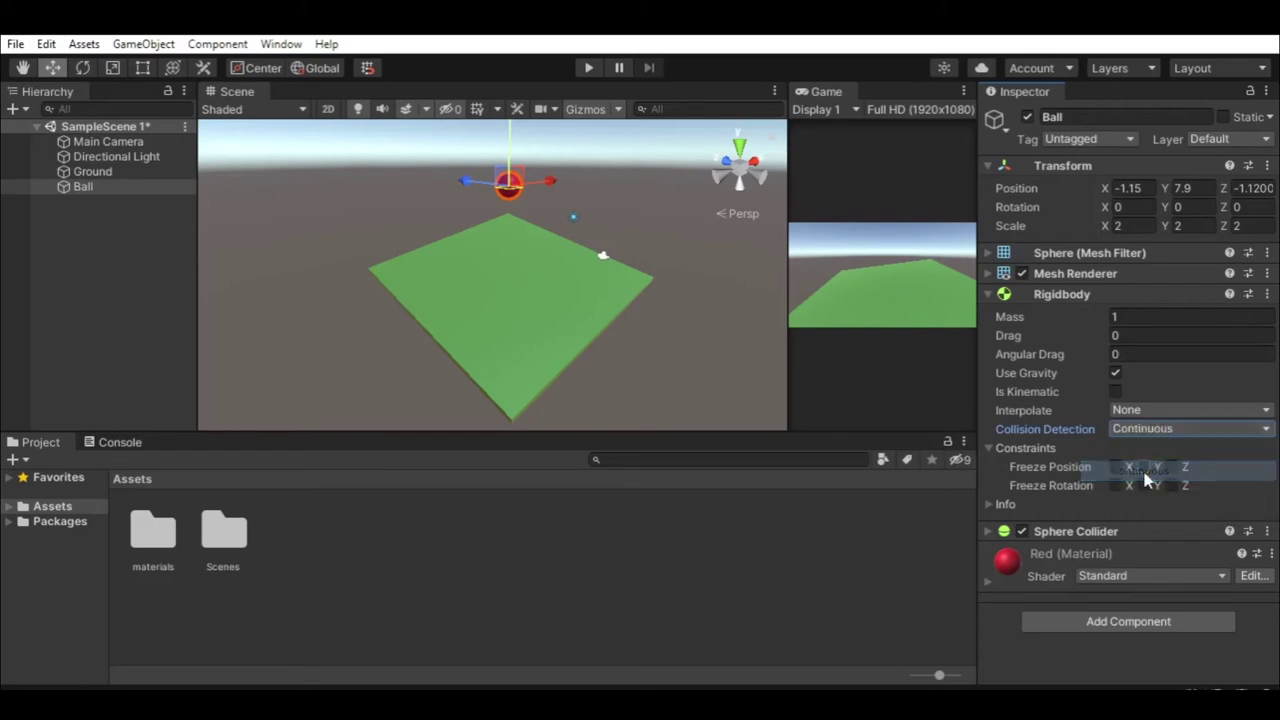
pyautogui.click(1205, 436)
pyautogui.click(1200, 450)
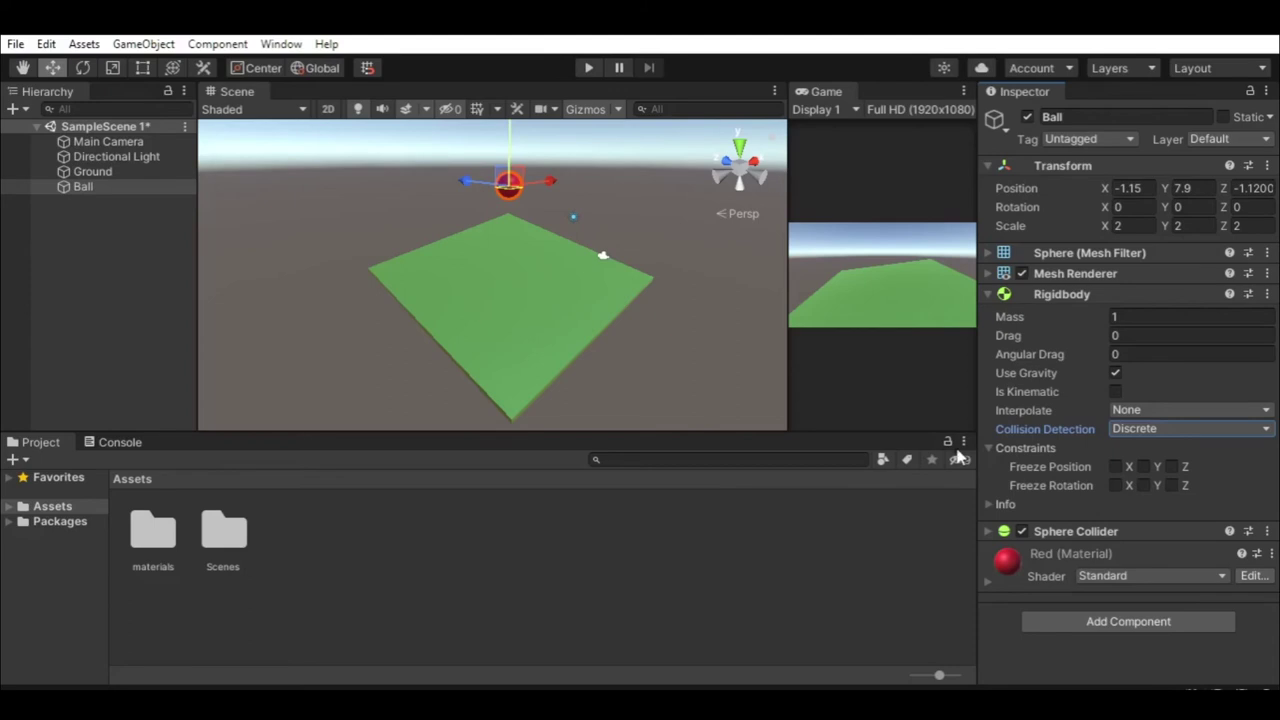
# - Move the cube to about X -3.7, set its height scale to 5, make it red and tilt it
pyautogui.moveTo(536, 222); pyautogui.dragTo(463, 170)
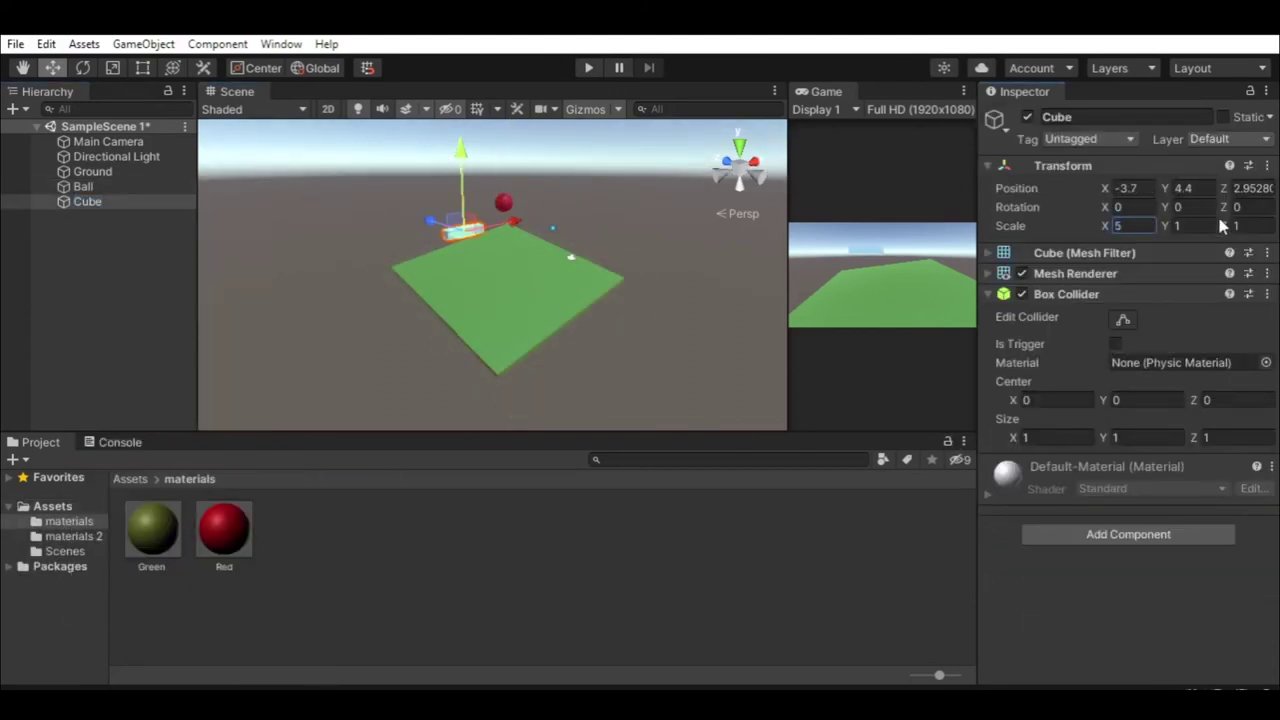
pyautogui.press('Tab')
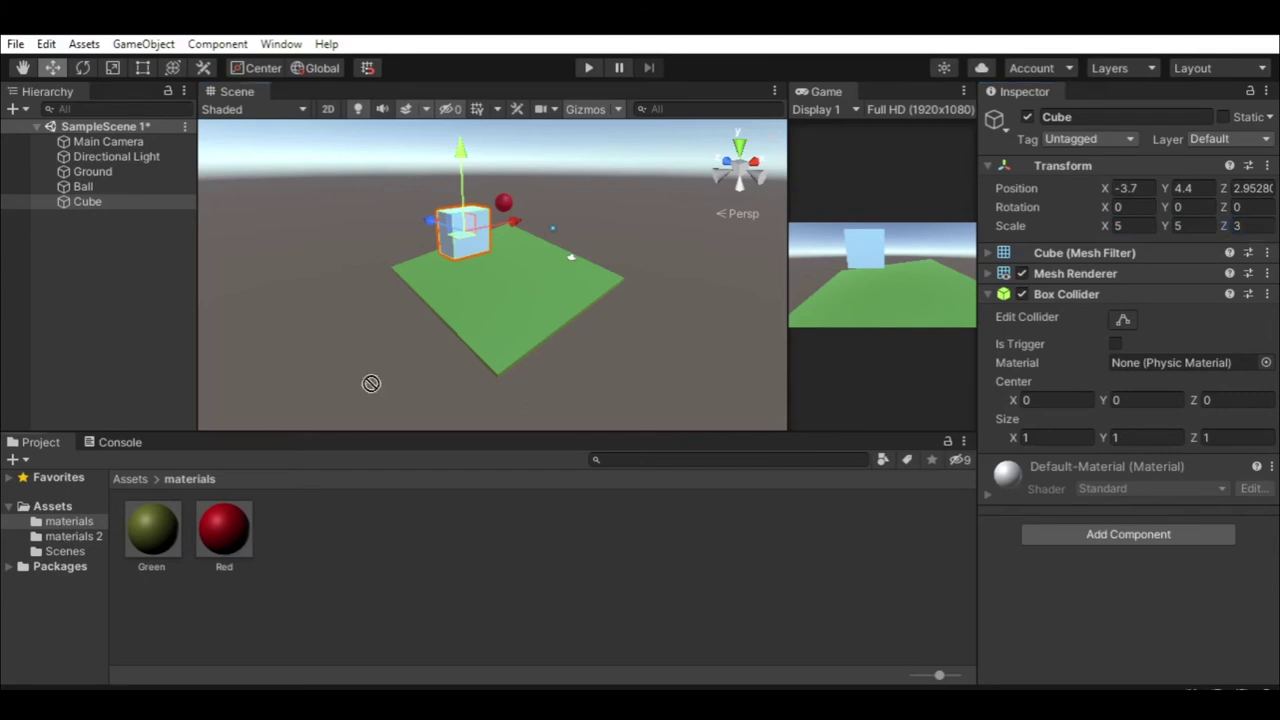
pyautogui.moveTo(371, 383); pyautogui.dragTo(463, 232)
pyautogui.moveTo(1106, 207); pyautogui.dragTo(1222, 210)
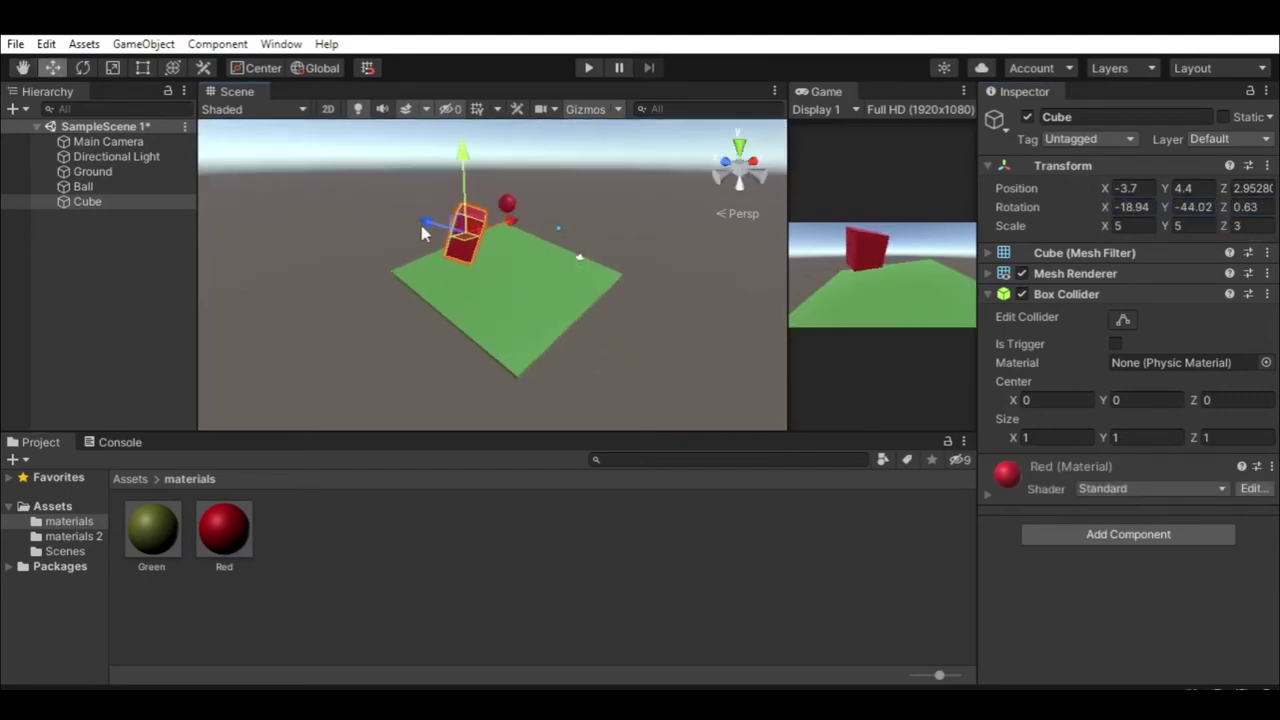
# - Add a Rigidbody to the cube and play the scene to watch it fall
pyautogui.click(1128, 534)
pyautogui.write('sprig')
pyautogui.click(1078, 465)
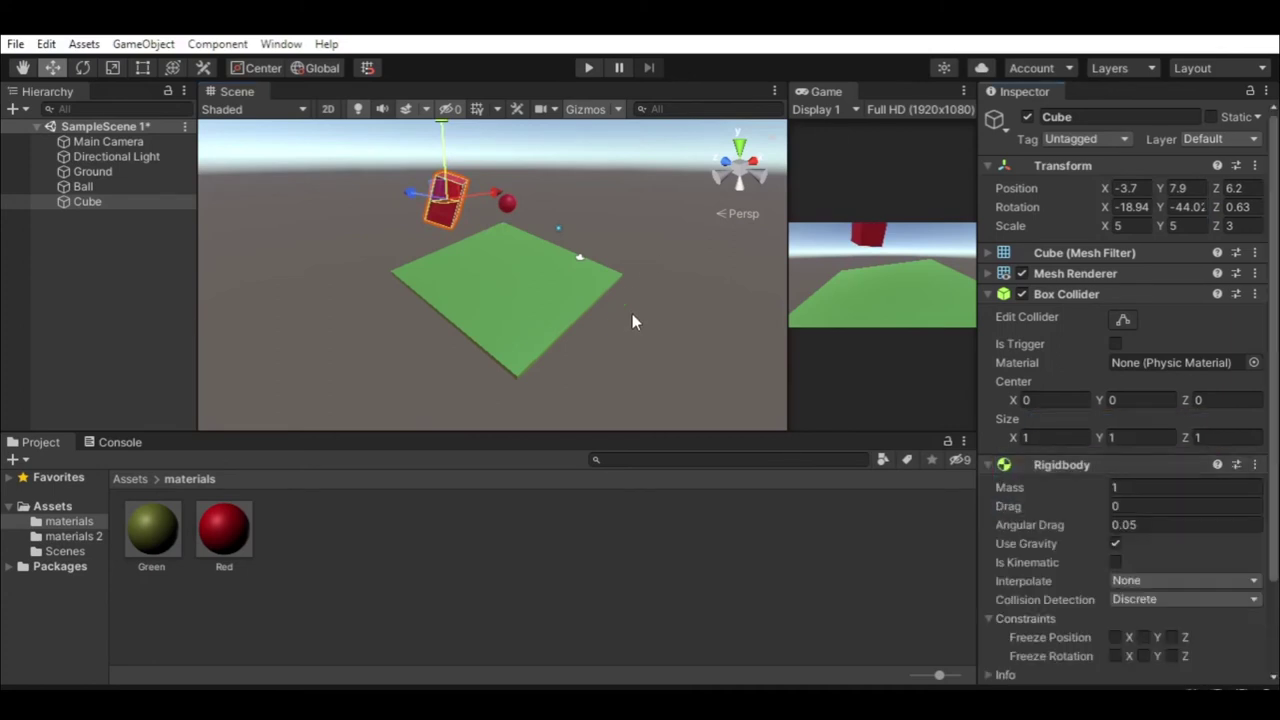
pyautogui.click(590, 68)
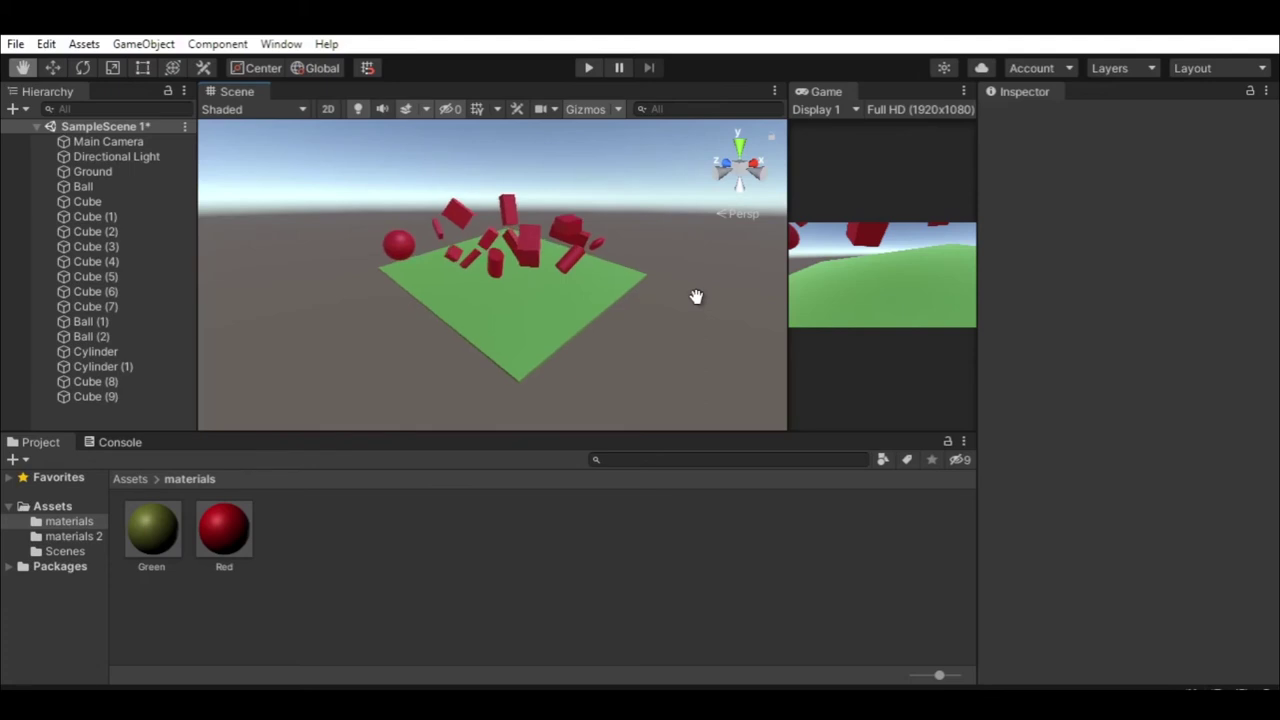
# - Play the physics run to watch the red cubes, balls and cylinders drop, then stop it
pyautogui.moveTo(695, 297); pyautogui.dragTo(690, 292, button='middle')
pyautogui.click(588, 67)
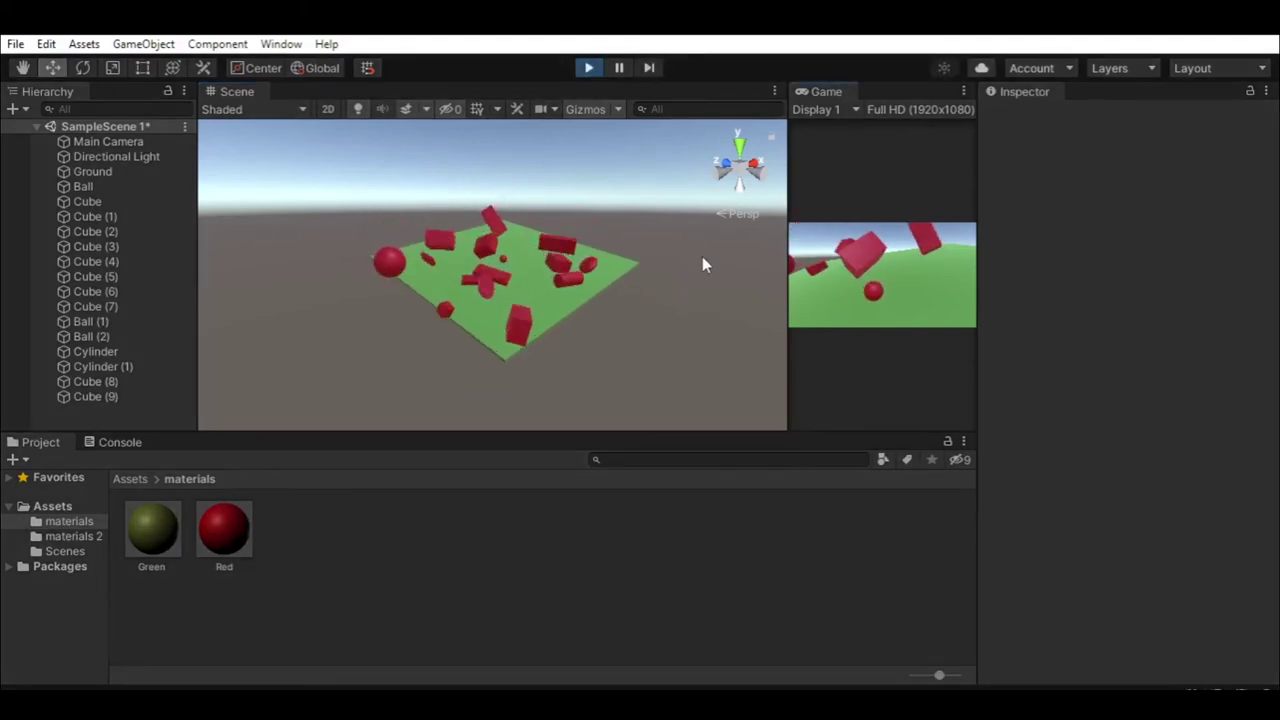
pyautogui.moveTo(658, 271); pyautogui.dragTo(647, 332, button='middle')
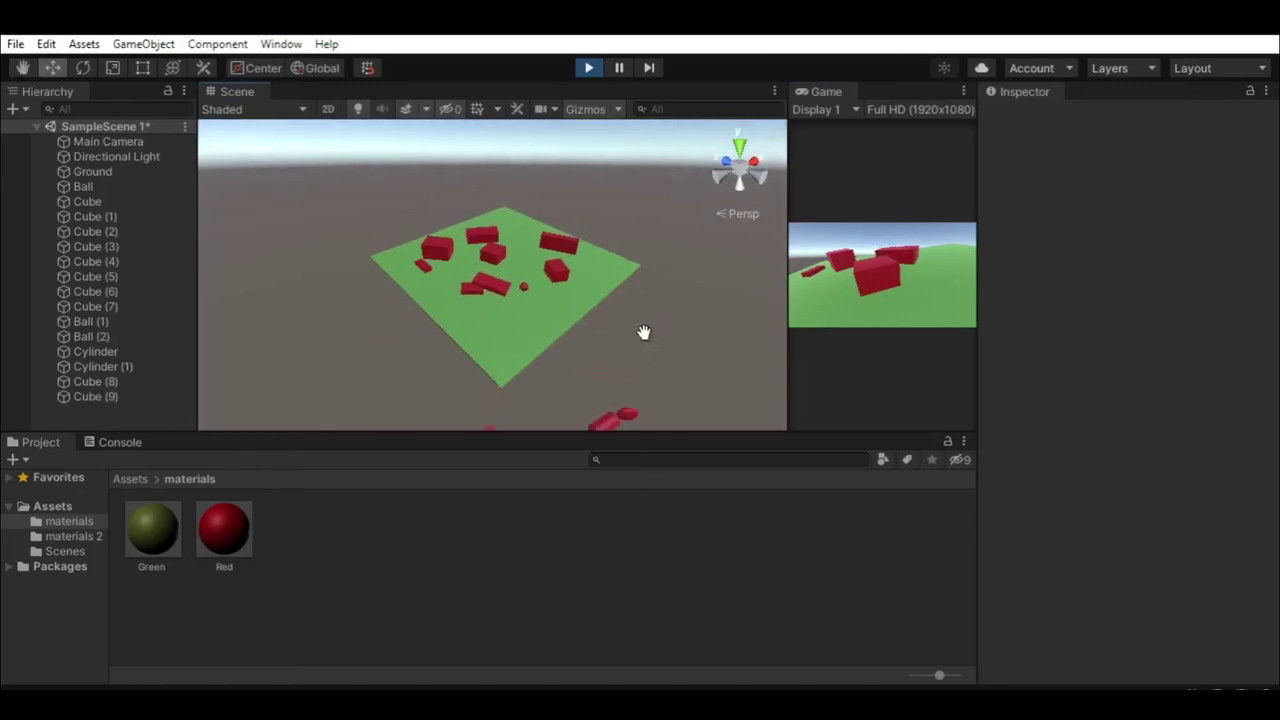
pyautogui.click(588, 67)
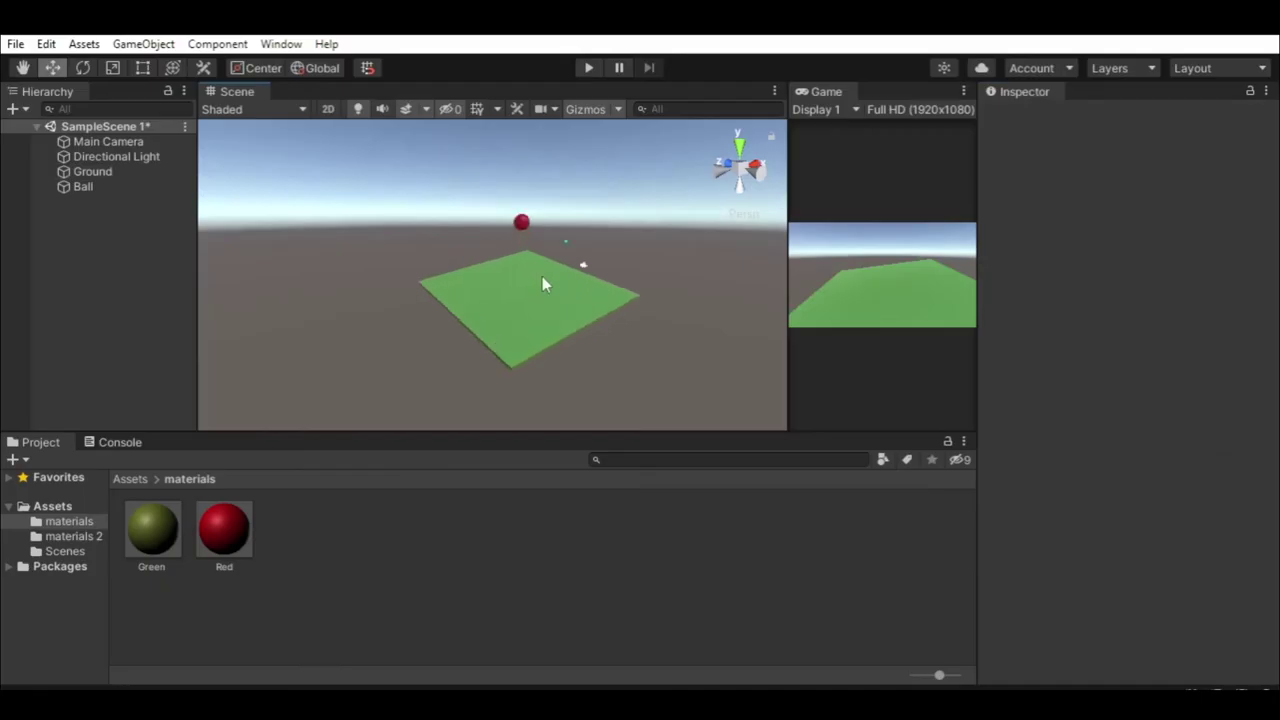
pyautogui.keyDown('alt'); pyautogui.moveTo(542, 276); pyautogui.dragTo(564, 262); pyautogui.keyUp('alt')
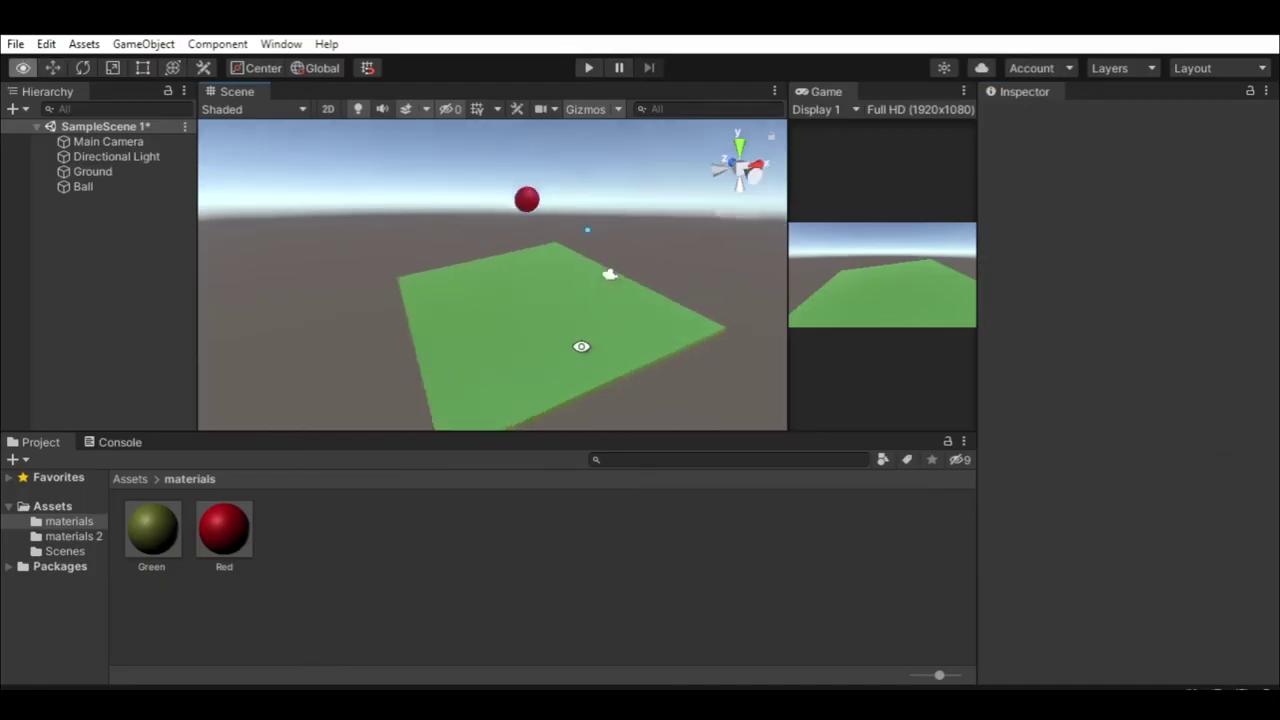
# - Drag the red ball down along its Y gizmo, closer to the ground
pyautogui.click(520, 198)
pyautogui.moveTo(527, 170)
pyautogui.mouseDown()
pyautogui.moveTo(557, 337)
pyautogui.moveTo(562, 328)
pyautogui.mouseUp()
pyautogui.click(466, 205)
pyautogui.moveTo(663, 380)
pyautogui.keyDown('alt'); pyautogui.mouseDown()
pyautogui.moveTo(686, 393)
pyautogui.moveTo(604, 379)
pyautogui.mouseUp(); pyautogui.keyUp('alt')
# - Reset the Ground's Transform rotation to 0, 0, 0 so it lies flat
pyautogui.click(560, 362)
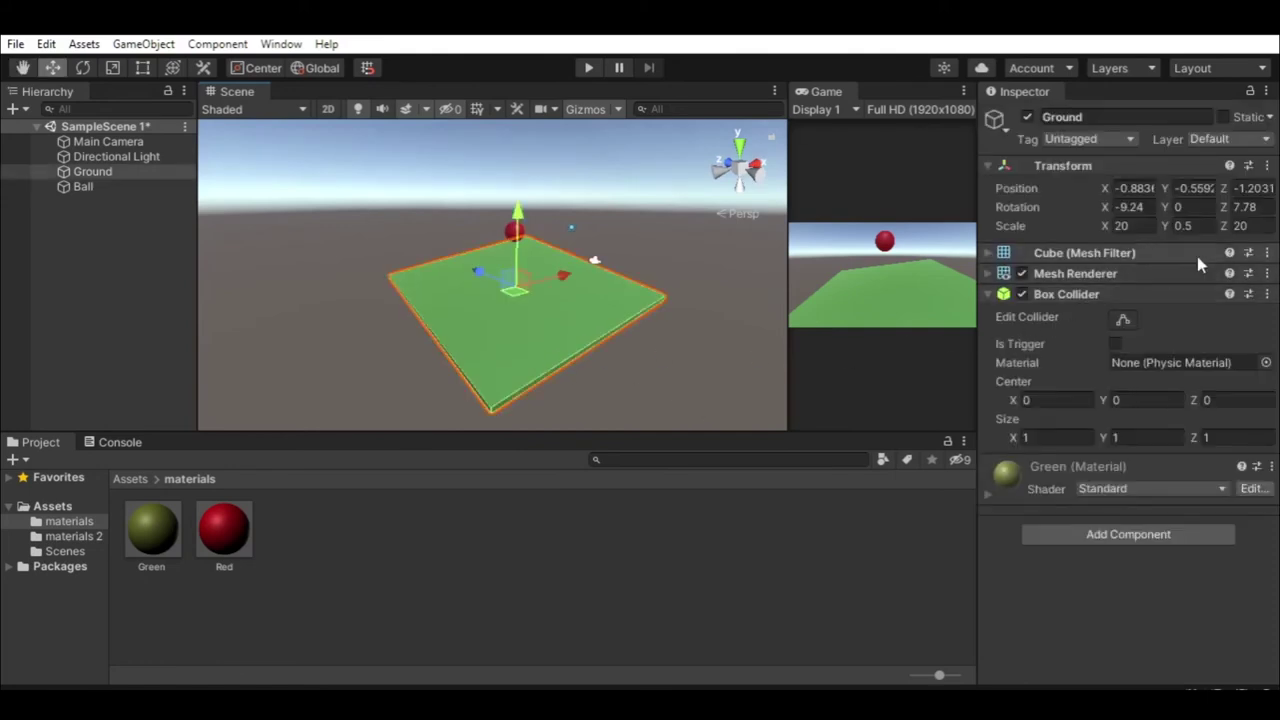
pyautogui.click(1267, 167)
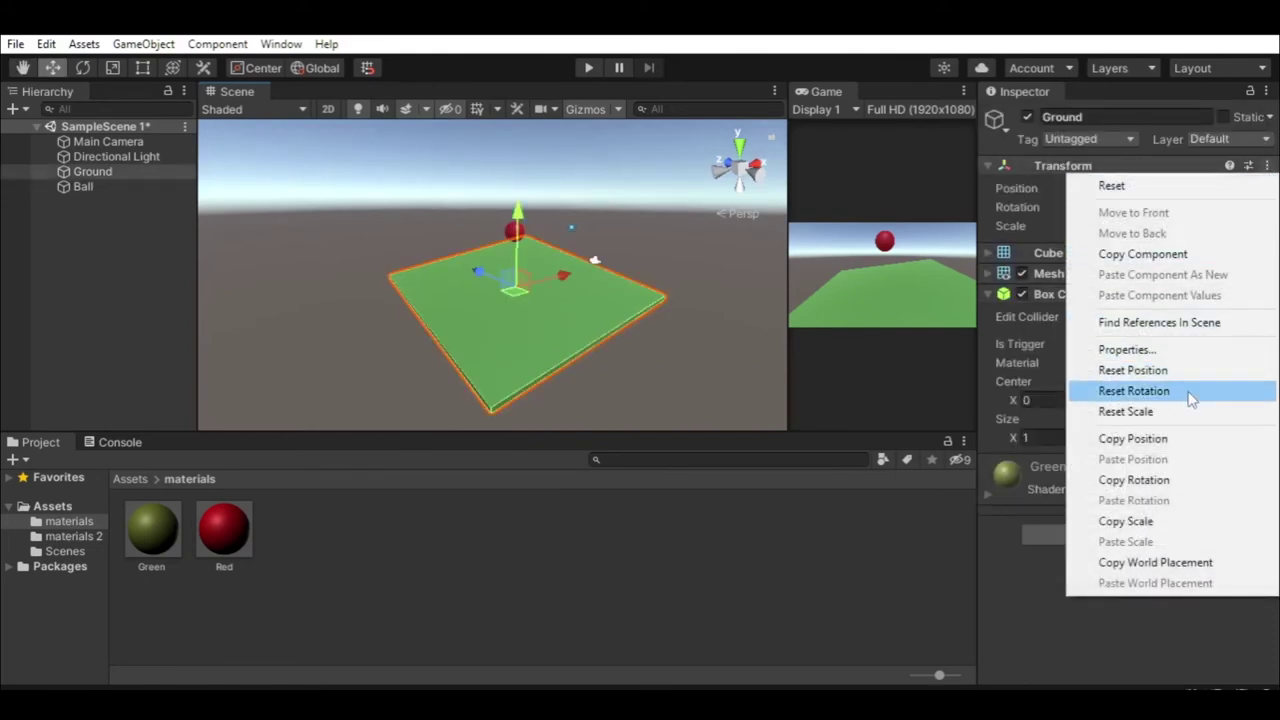
pyautogui.click(1189, 393)
pyautogui.keyDown('alt'); pyautogui.moveTo(681, 387); pyautogui.dragTo(591, 387); pyautogui.keyUp('alt')
pyautogui.click(643, 379)
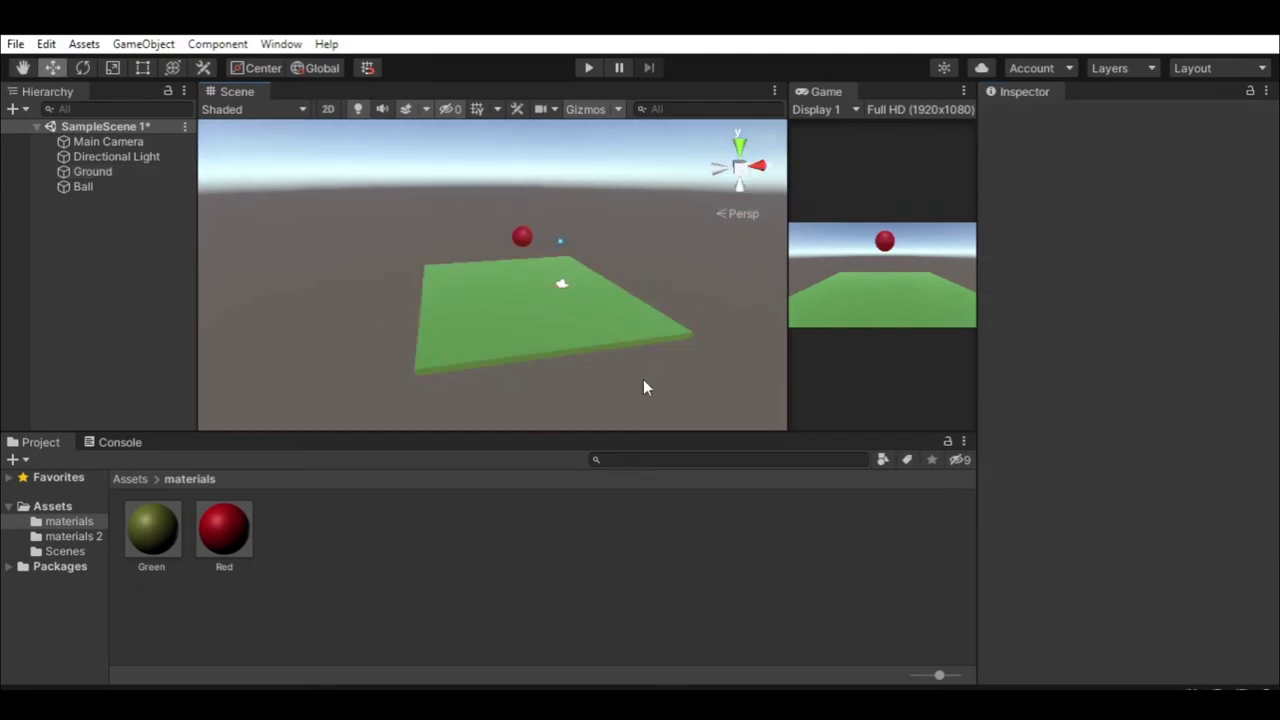
pyautogui.moveTo(648, 379)
pyautogui.keyDown('alt'); pyautogui.mouseDown()
pyautogui.moveTo(673, 370)
pyautogui.moveTo(551, 394)
pyautogui.mouseUp(); pyautogui.keyUp('alt')
# - Inspect the Red and Green materials in the materials folder
pyautogui.click(542, 600)
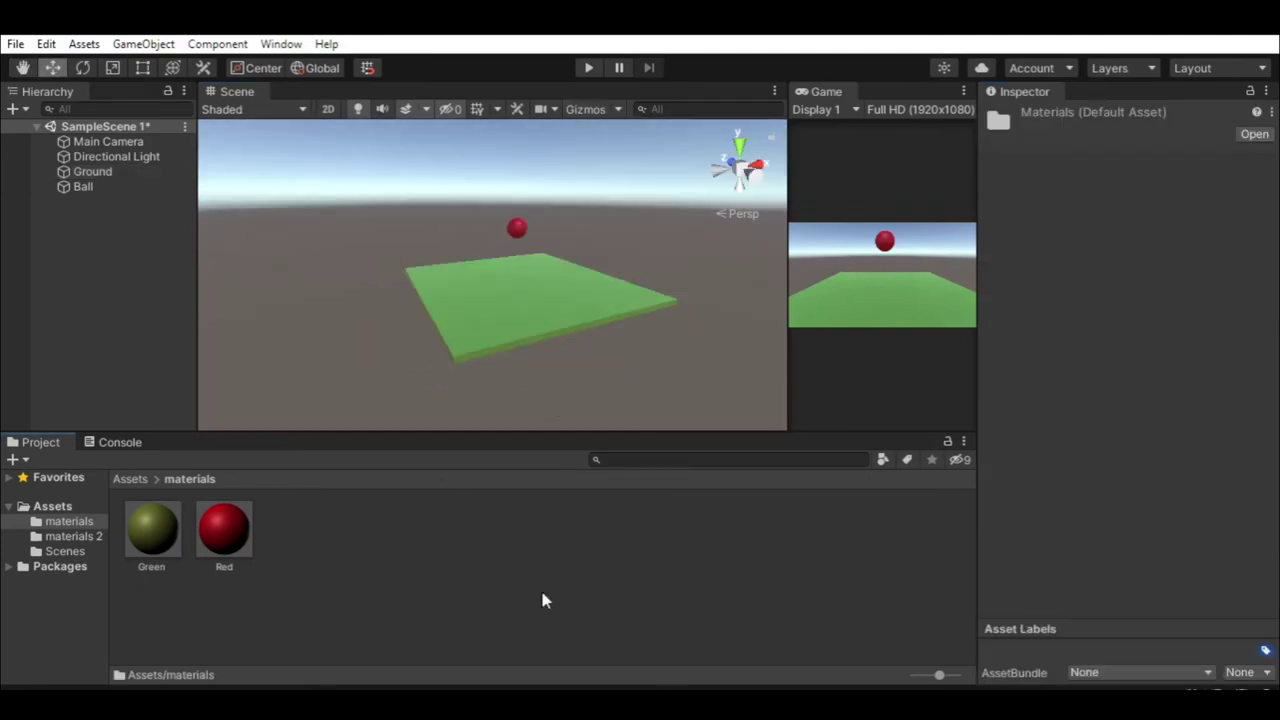
pyautogui.click(228, 543)
pyautogui.click(160, 535)
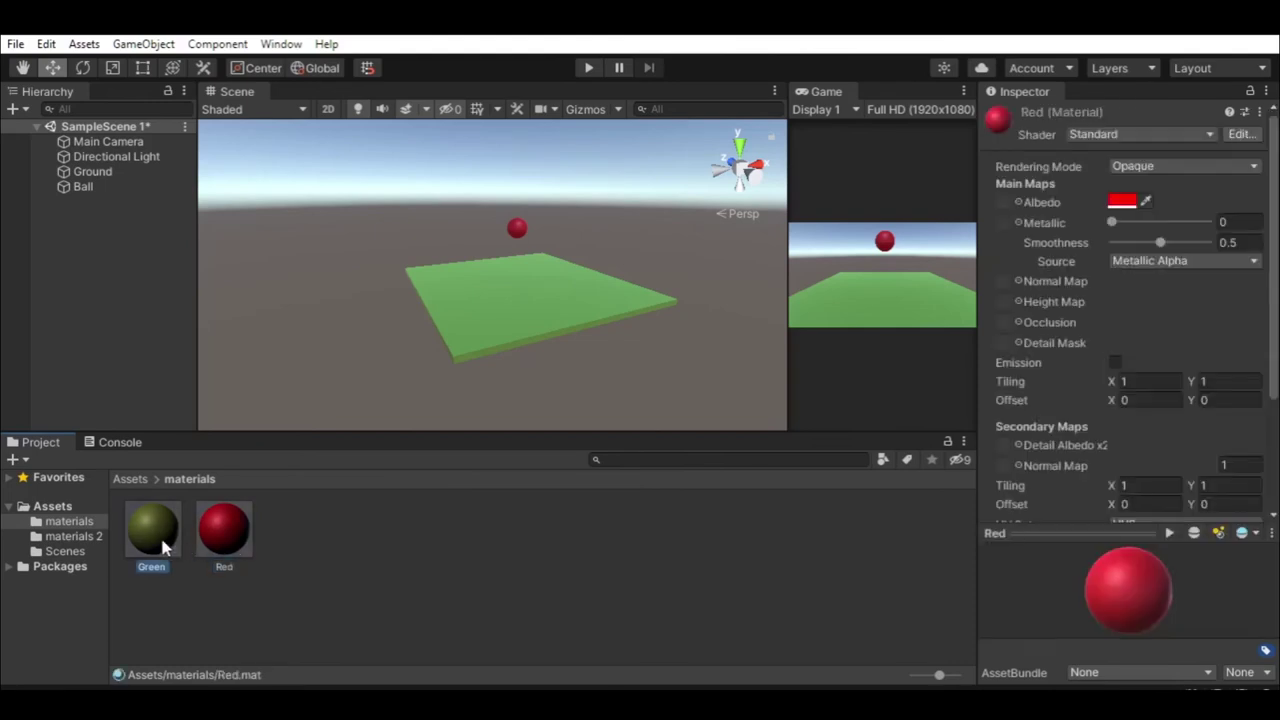
pyautogui.click(424, 557)
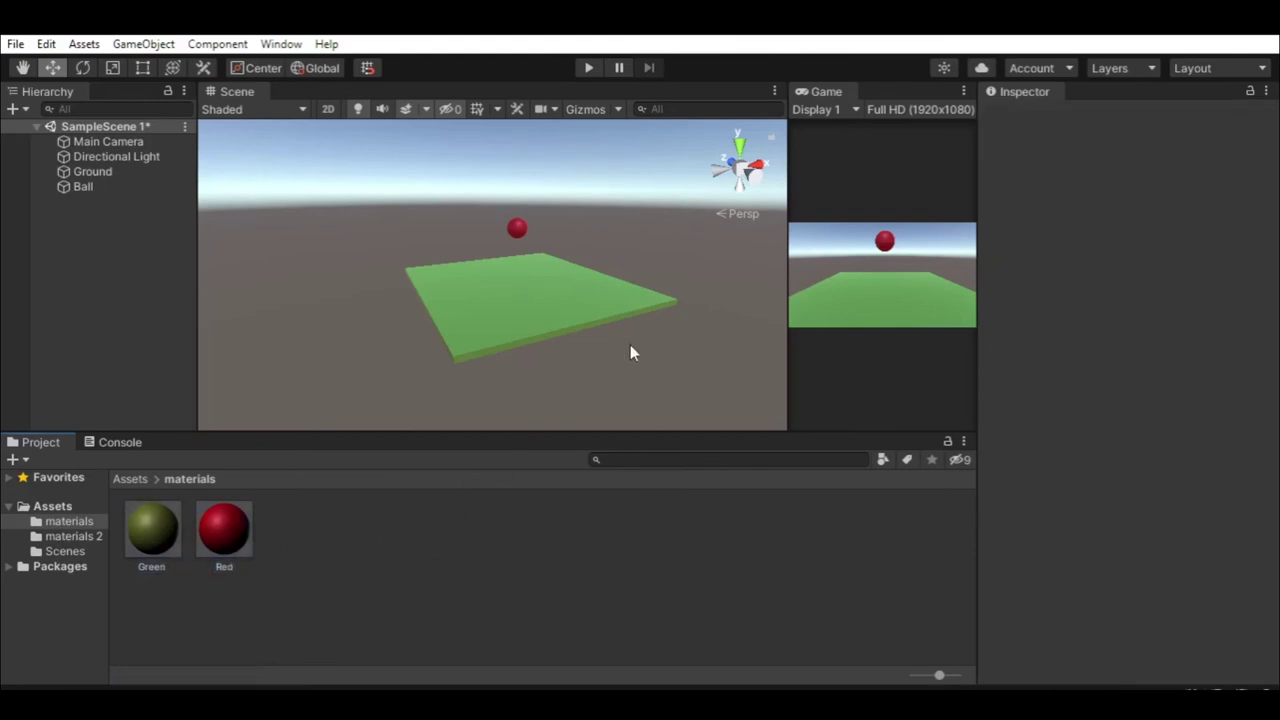
pyautogui.moveTo(630, 352); pyautogui.dragTo(631, 345, button='middle')
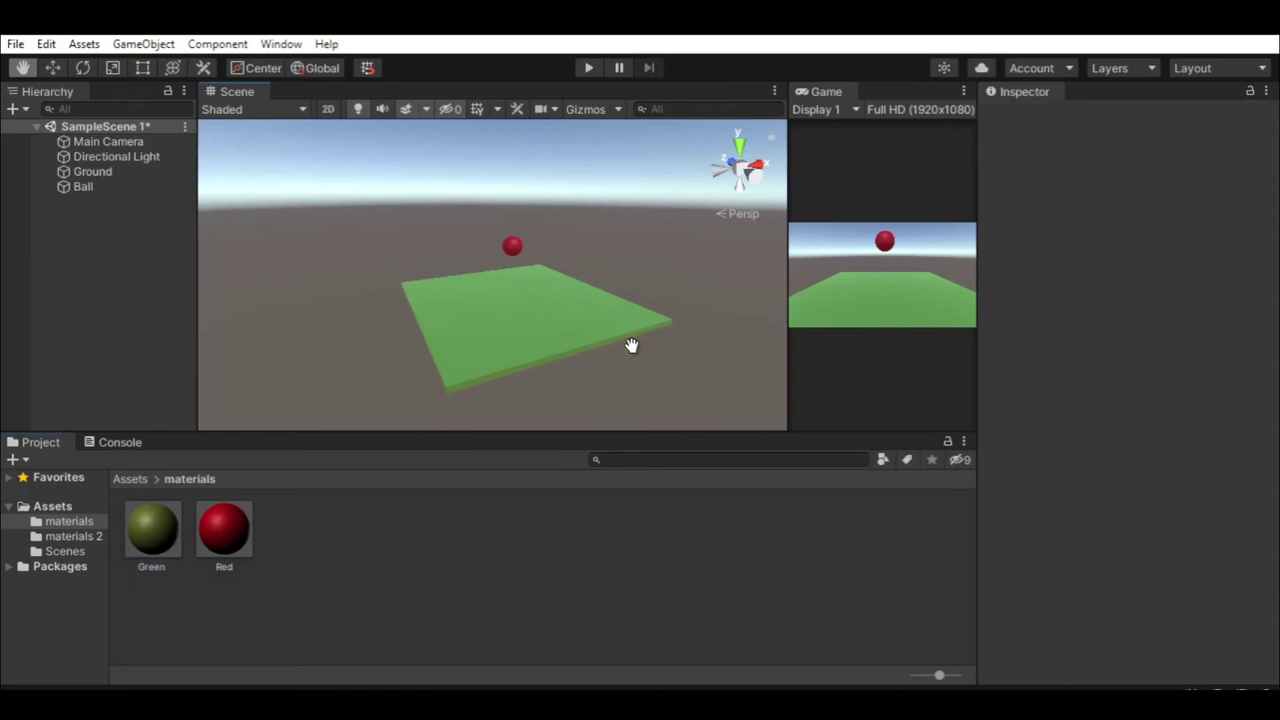
# - Create a Physic Material named 'ball bounce' in the materials folder and nudge its Bounciness up
pyautogui.rightClick(396, 553)
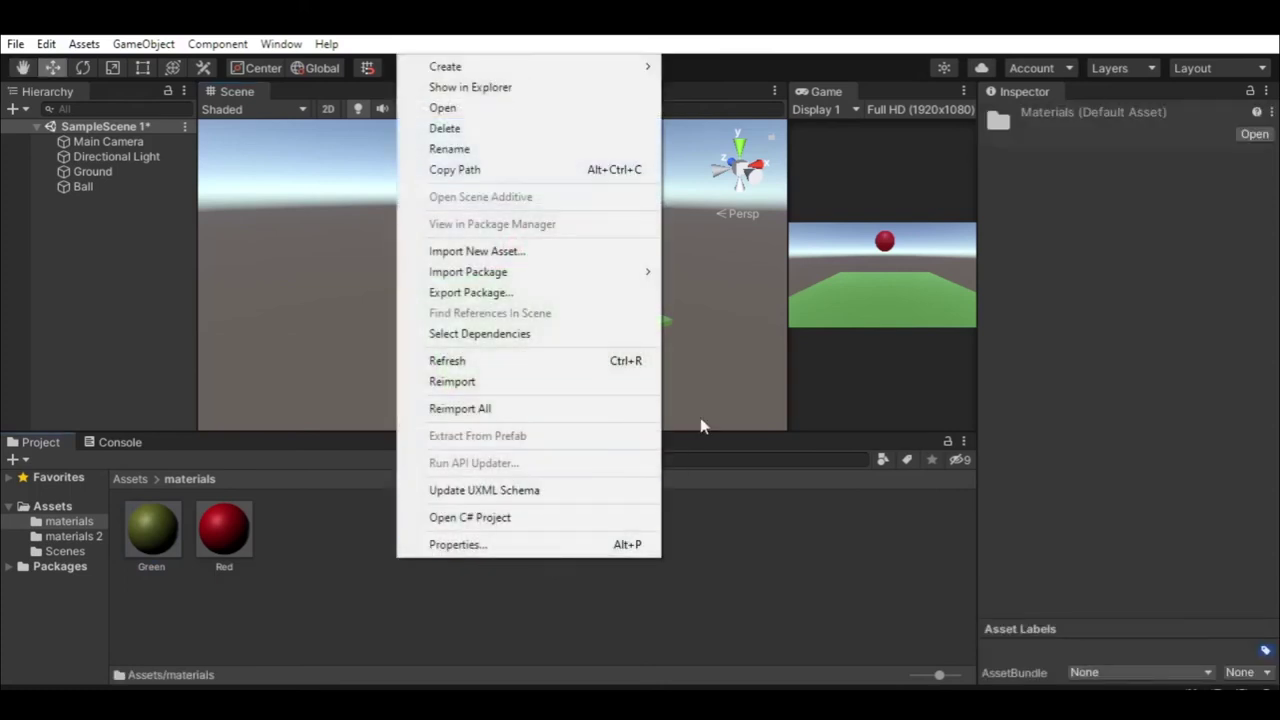
pyautogui.moveTo(585, 80)
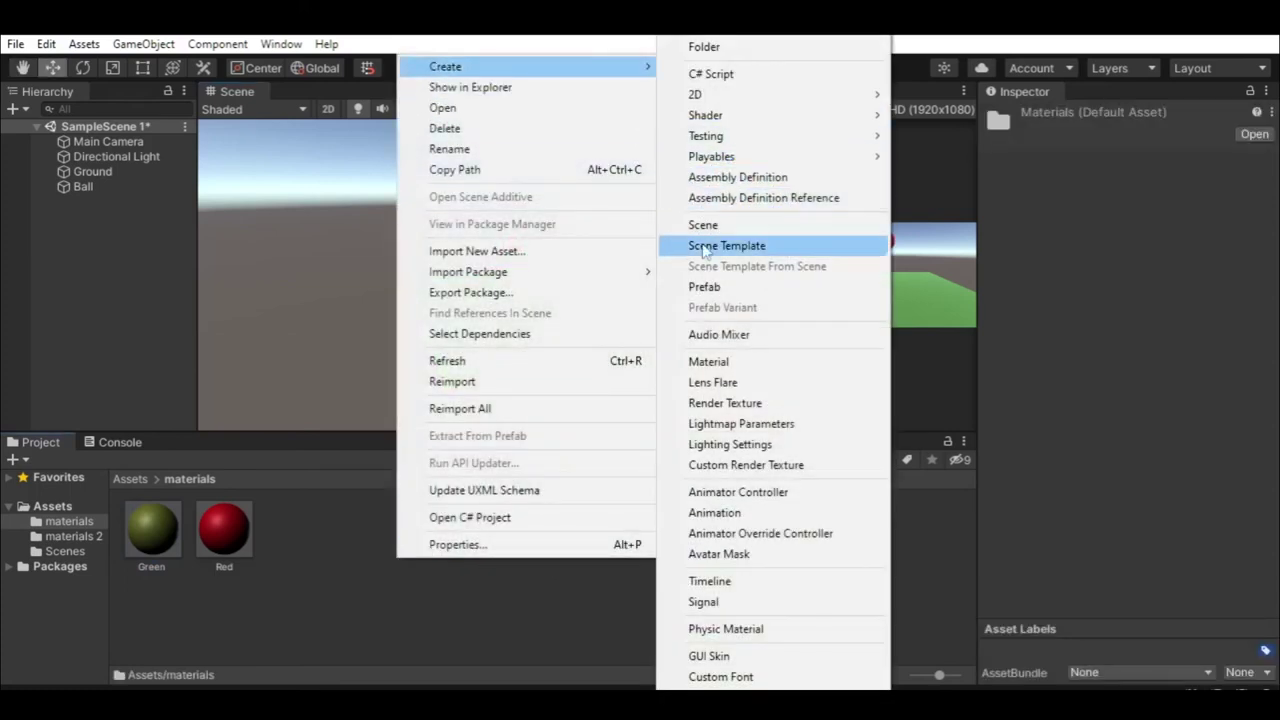
pyautogui.click(707, 629)
pyautogui.write('ball bounce')
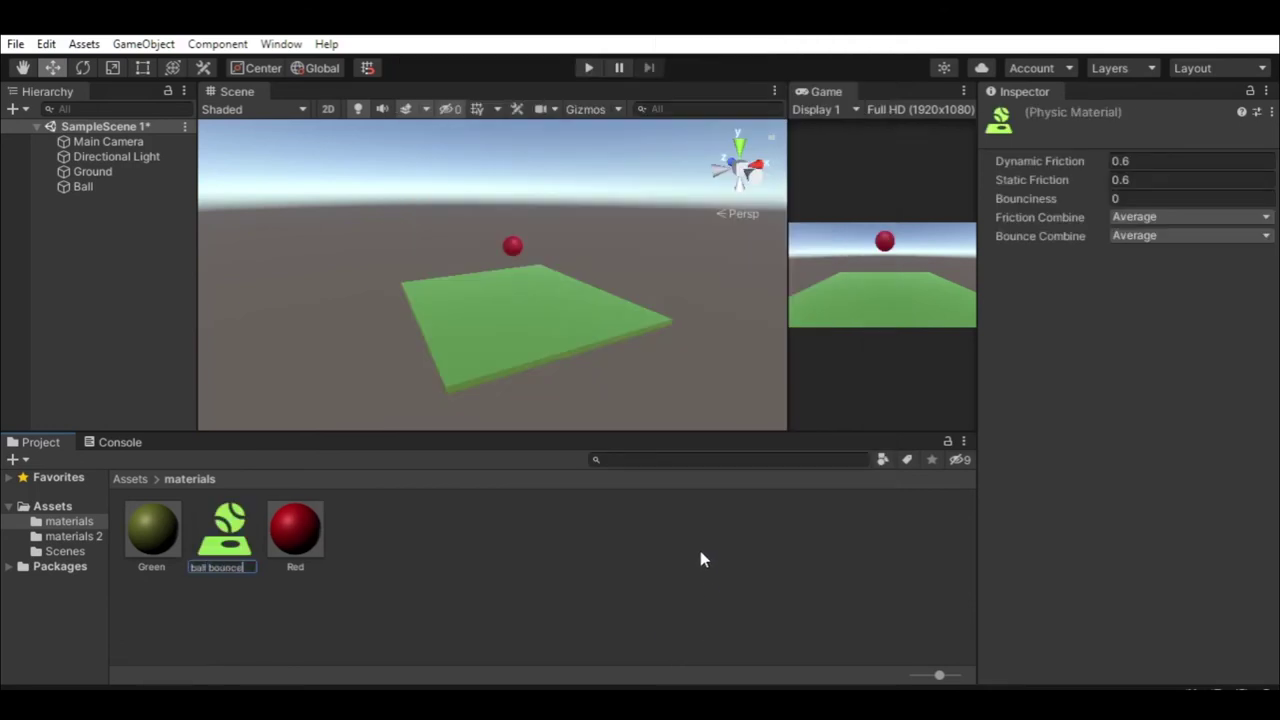
pyautogui.press('Return')
pyautogui.moveTo(1078, 203); pyautogui.dragTo(1088, 205)
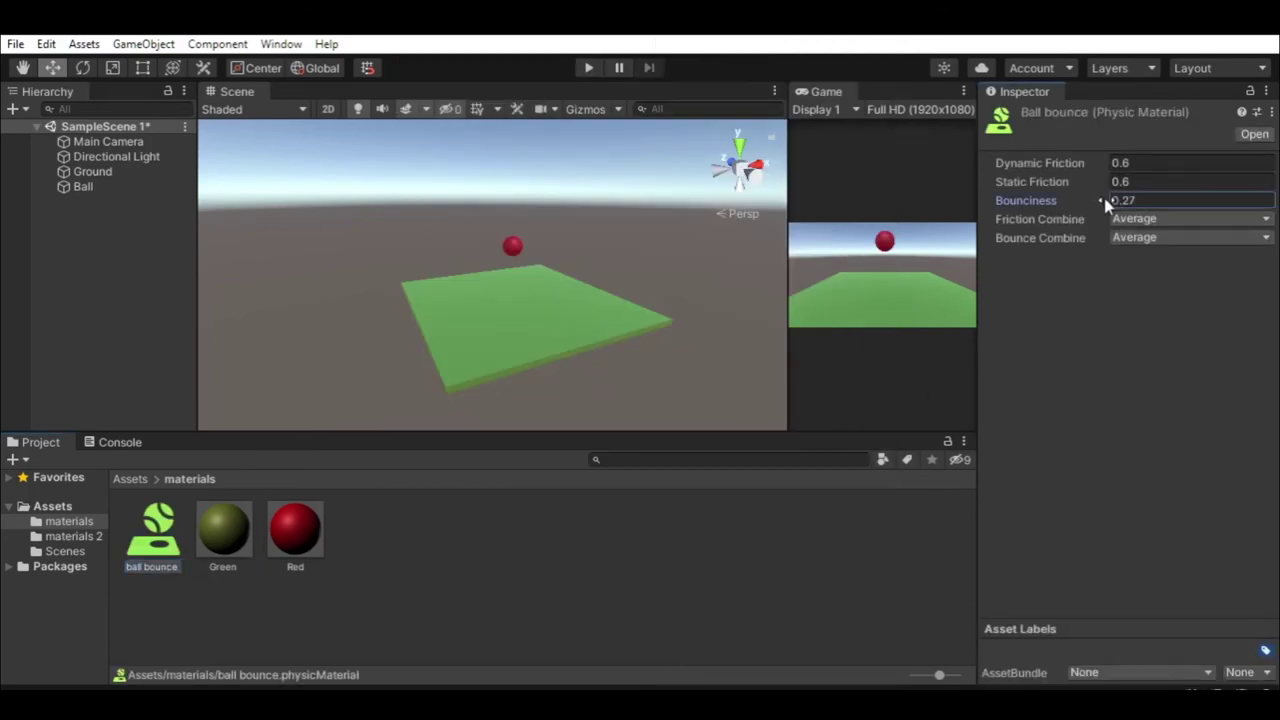
pyautogui.click(175, 186)
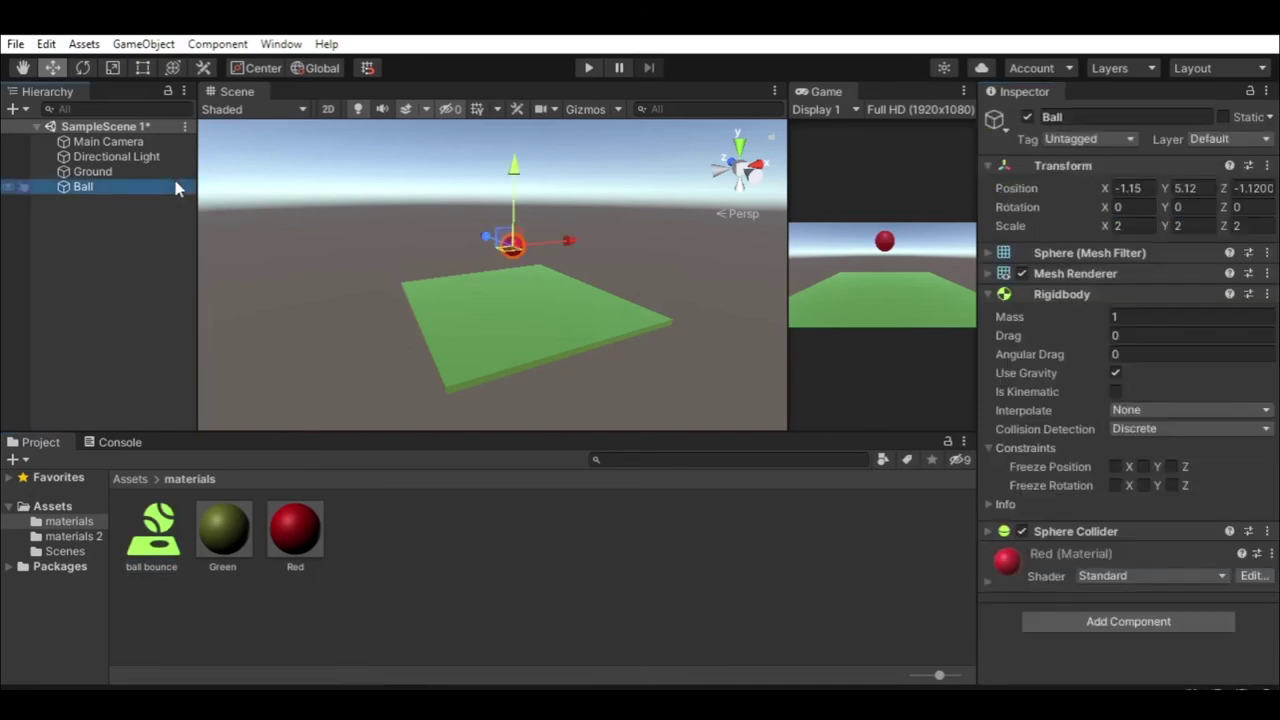
# - Put 'ball bounce' in the Ball's Sphere Collider Material slot and play the scene to test the bounce
pyautogui.click(990, 535)
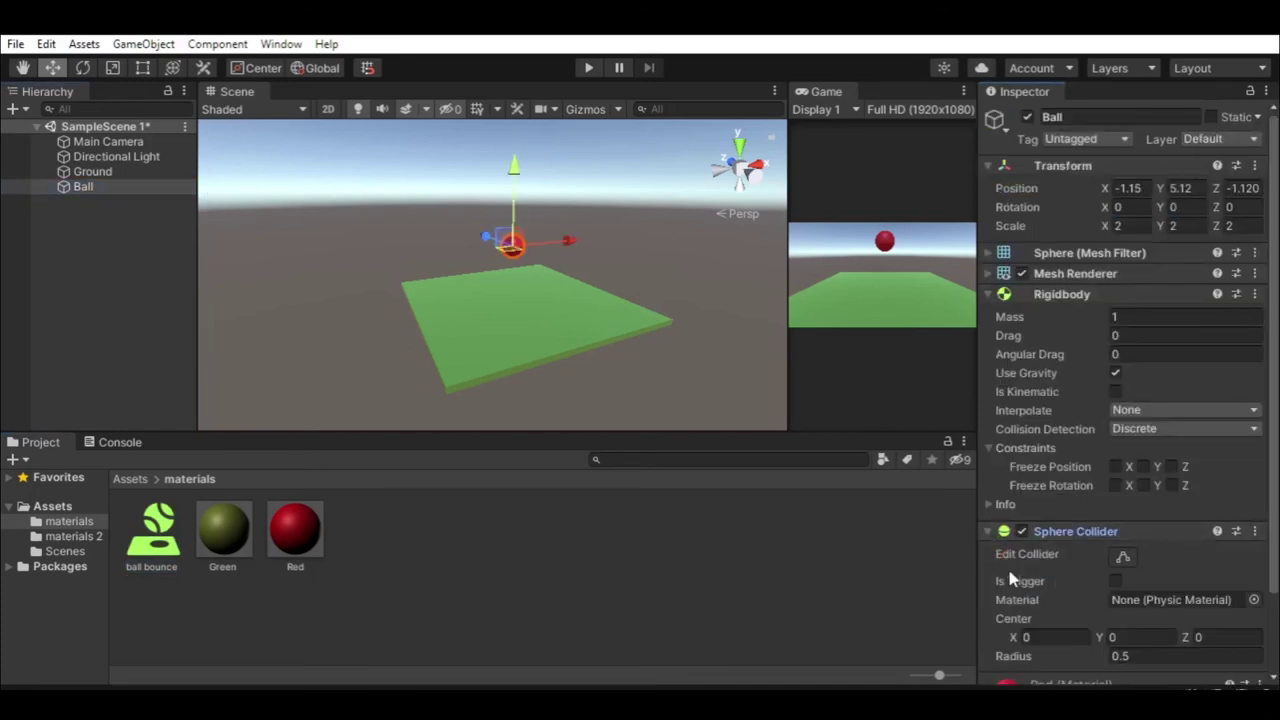
pyautogui.scroll(-3, 1010, 580)
pyautogui.moveTo(152, 530); pyautogui.dragTo(1138, 512)
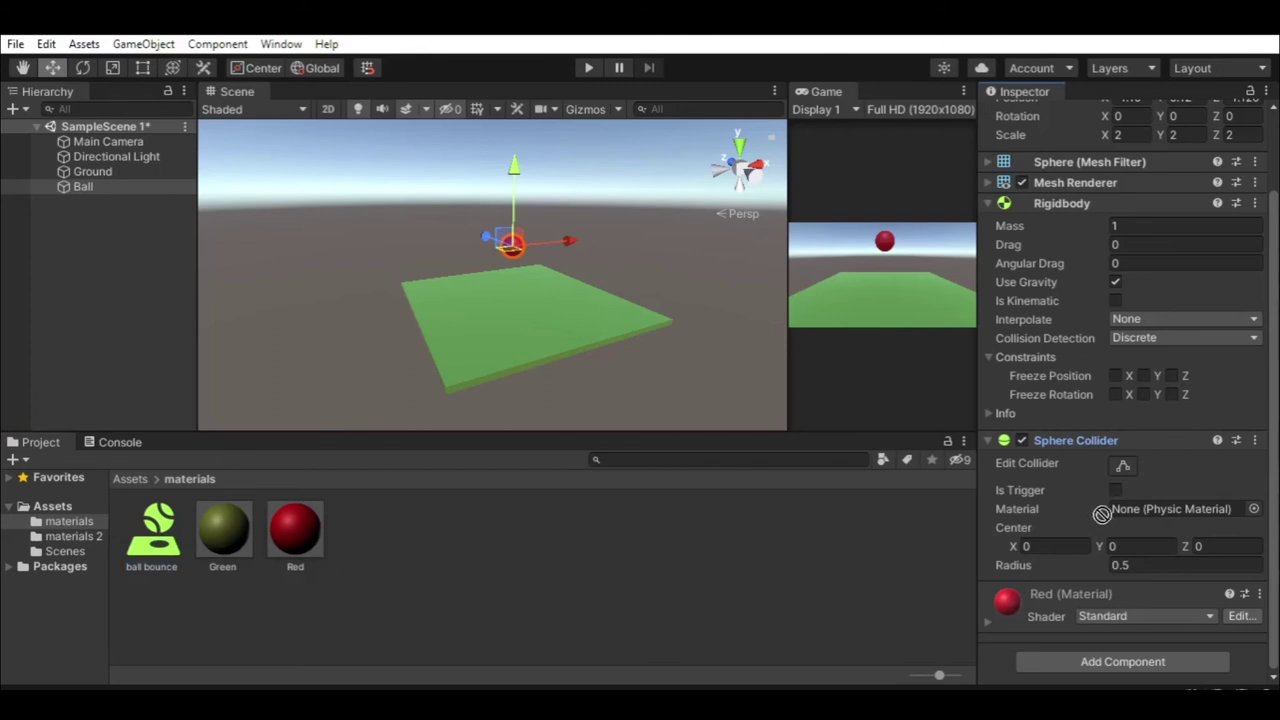
pyautogui.hotkey('ctrl', 'p')
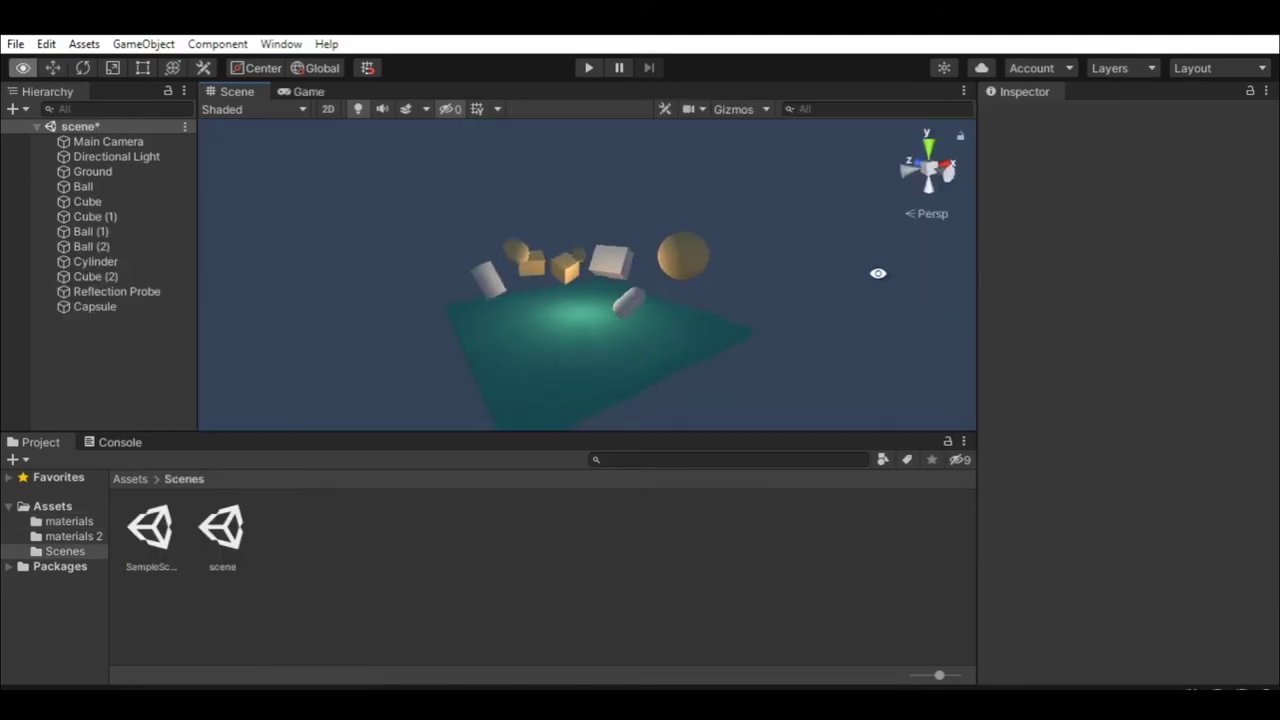
pyautogui.moveTo(877, 271)
pyautogui.keyDown('alt'); pyautogui.mouseDown()
pyautogui.moveTo(485, 234)
pyautogui.moveTo(734, 236)
pyautogui.moveTo(680, 180)
pyautogui.moveTo(805, 172)
pyautogui.mouseUp(); pyautogui.keyUp('alt')
pyautogui.hotkey('ctrl', 'p')
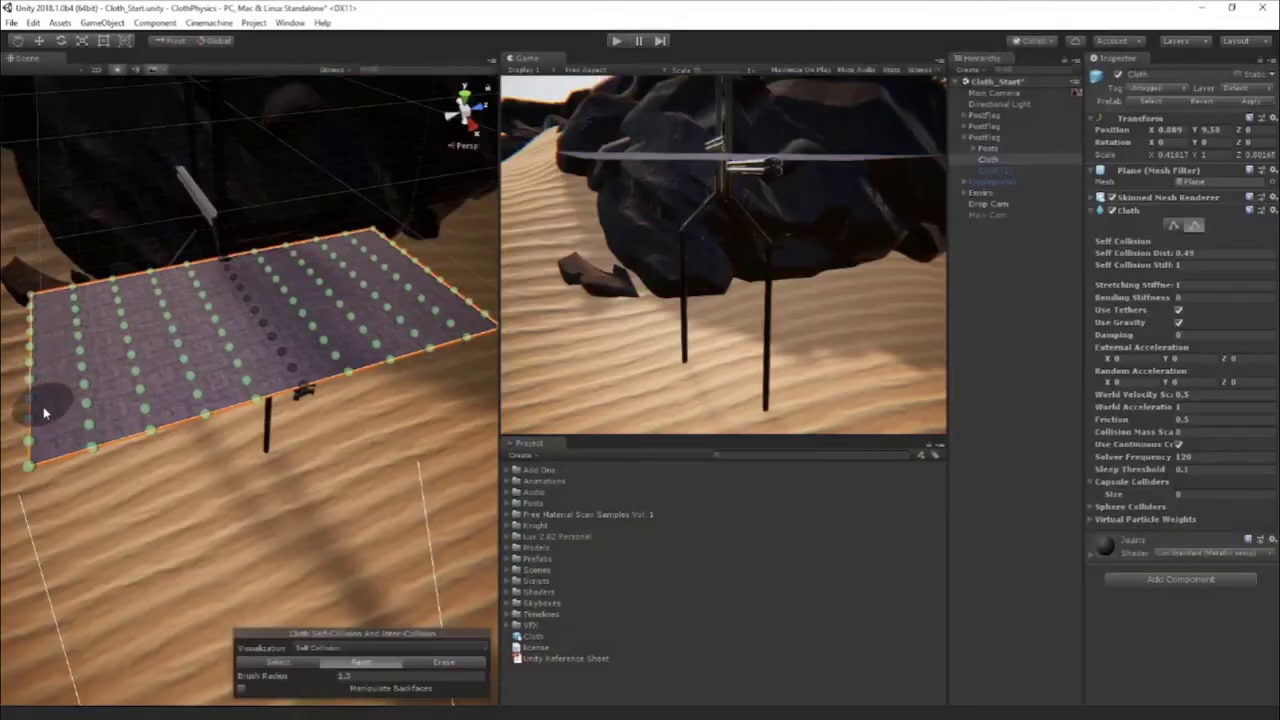
# - Enter Play mode with Ctrl+P so the cloth sheet drops and drapes over the two posts
pyautogui.hotkey('ctrl', 'p')
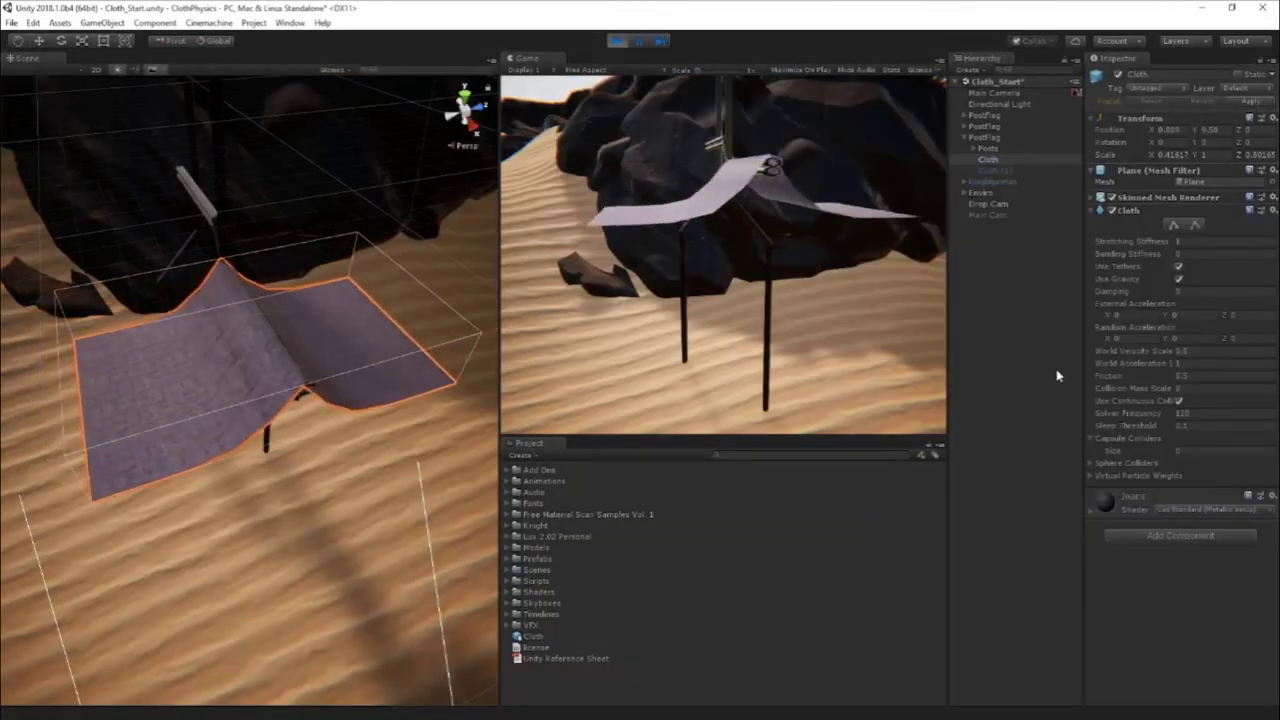